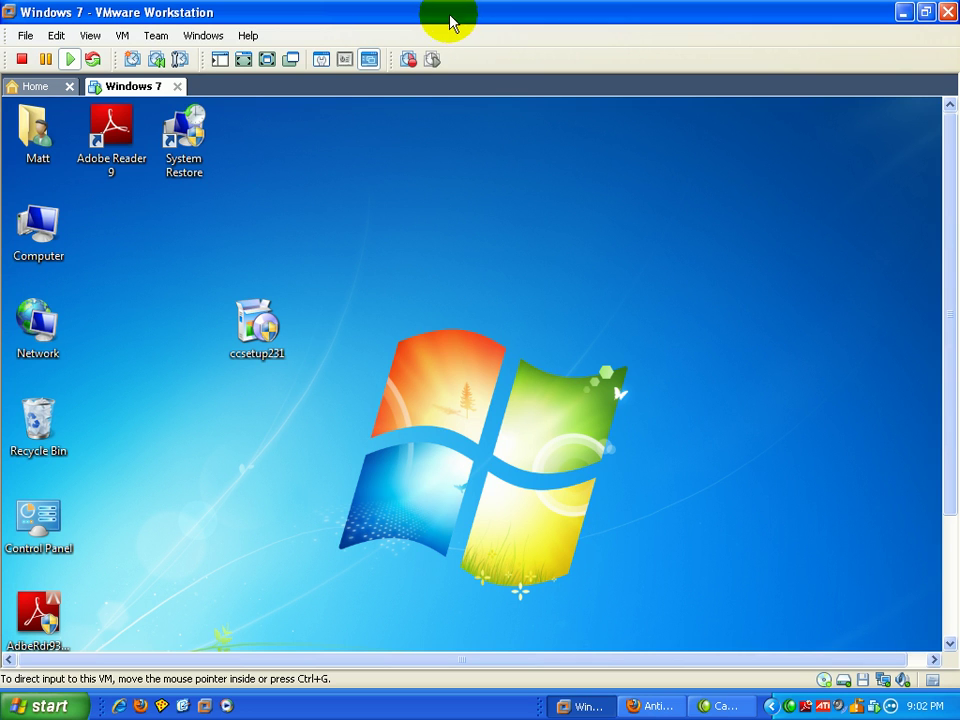
Switch the Windows 7 VM to full screen and dismiss the Windows Update notification.
{"action": "left_click", "coordinate": [265, 60]}
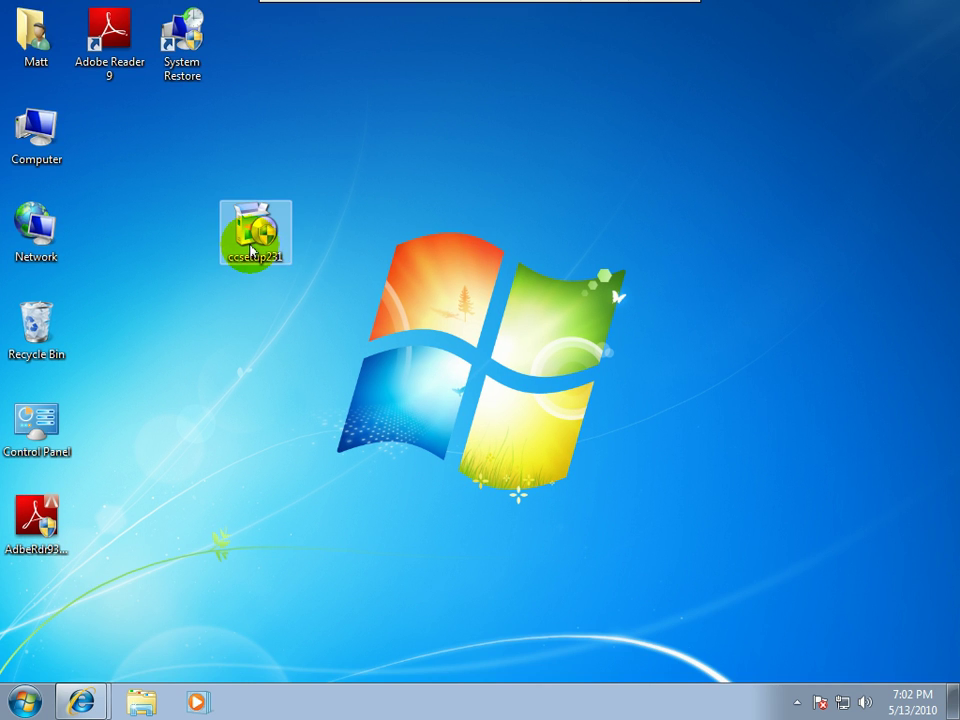
{"action": "mouse_move", "coordinate": [251, 242]}
{"action": "left_mouse_down"}
{"action": "mouse_move", "coordinate": [285, 317]}
{"action": "mouse_move", "coordinate": [303, 308]}
{"action": "mouse_move", "coordinate": [327, 262]}
{"action": "mouse_move", "coordinate": [258, 245]}
{"action": "left_mouse_up"}
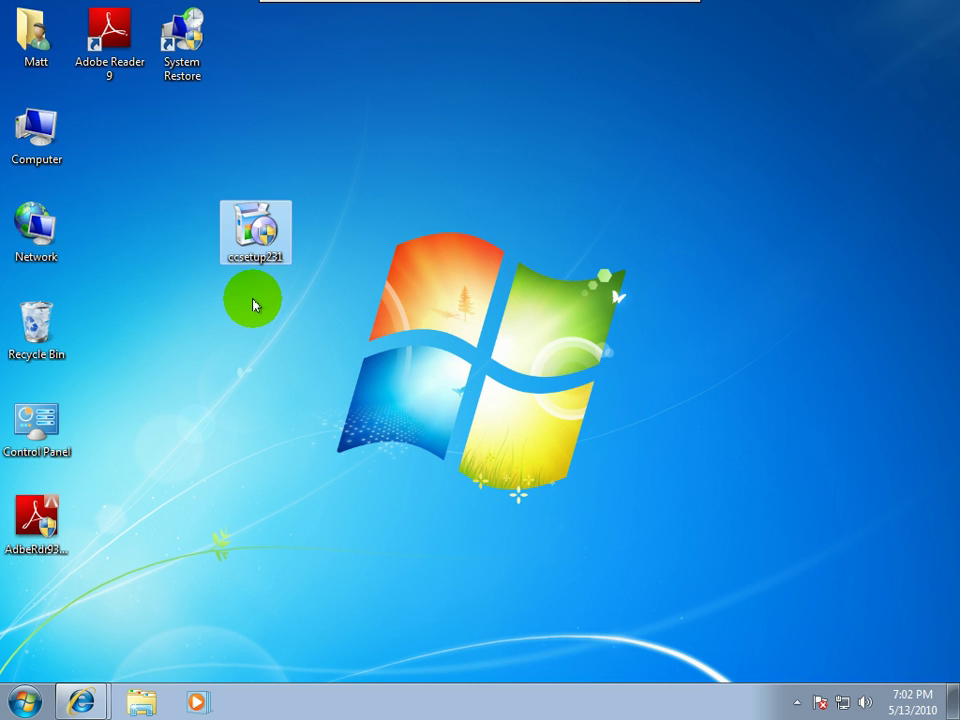
{"action": "left_click_drag", "start_coordinate": [255, 232], "coordinate": [236, 214]}
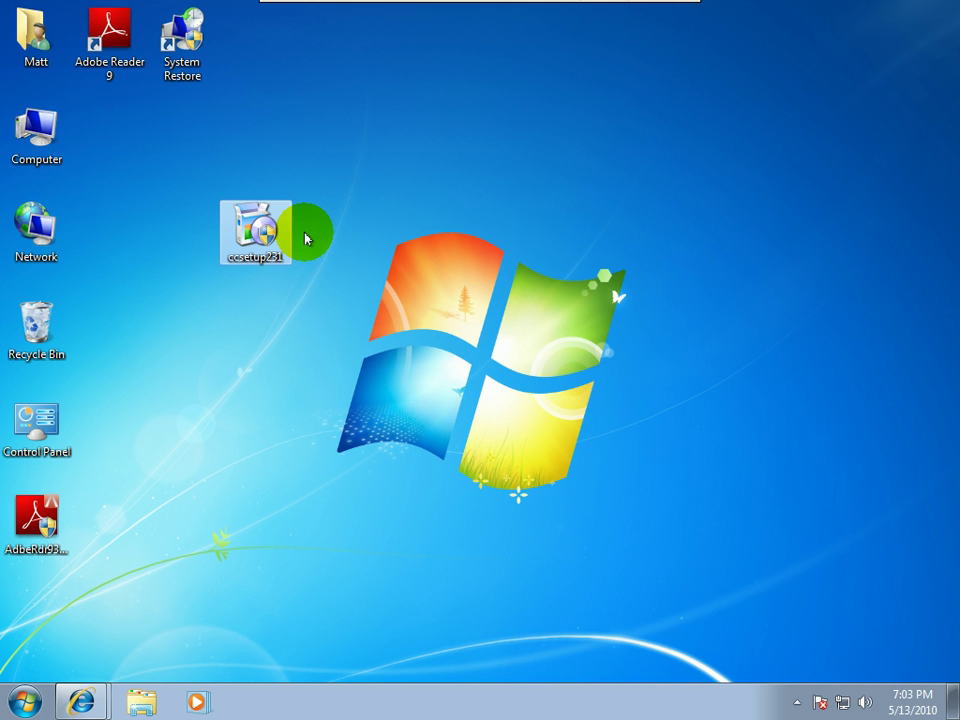
{"action": "double_click", "coordinate": [263, 233]}
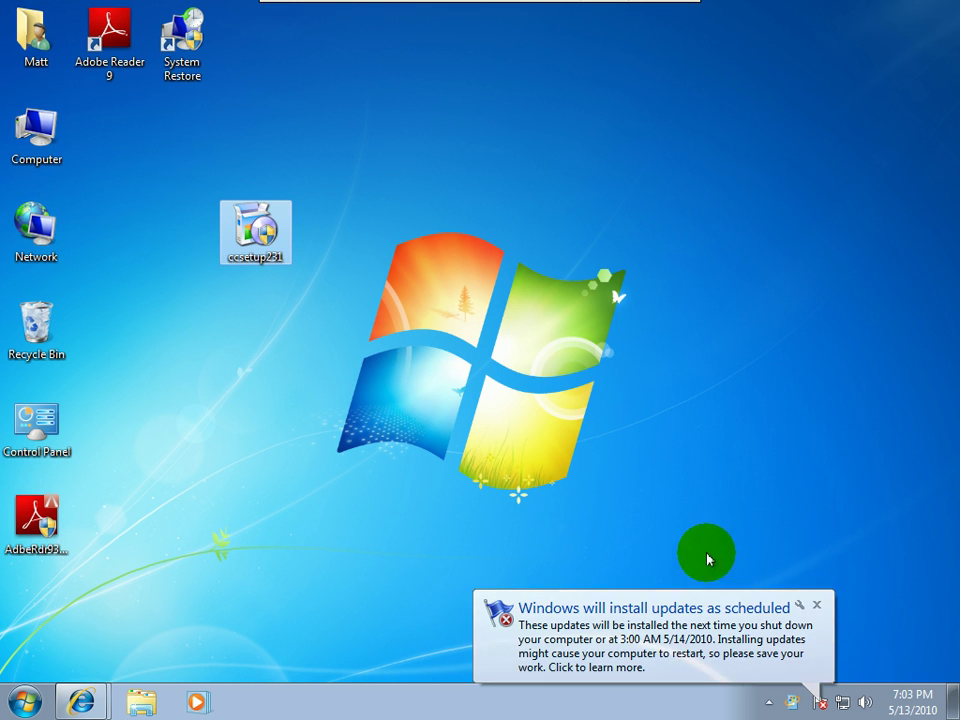
{"action": "left_click", "coordinate": [698, 504]}
{"action": "left_click", "coordinate": [817, 605]}
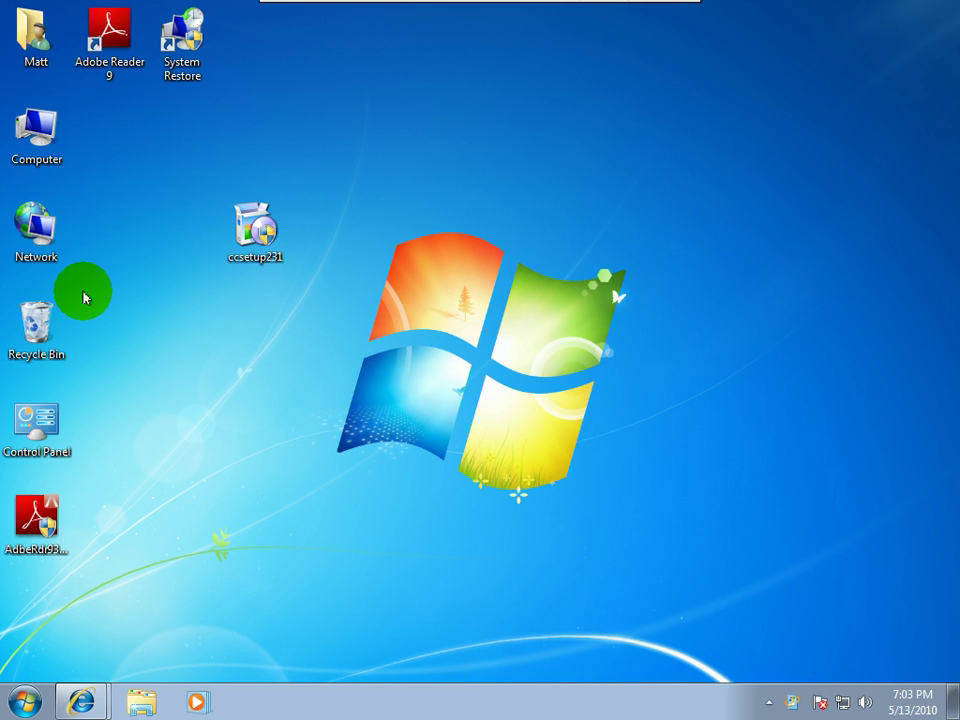
Open ccsetup231 from its context menu, allow it at the UAC prompt, and accept the installer language.
{"action": "left_click", "coordinate": [242, 228]}
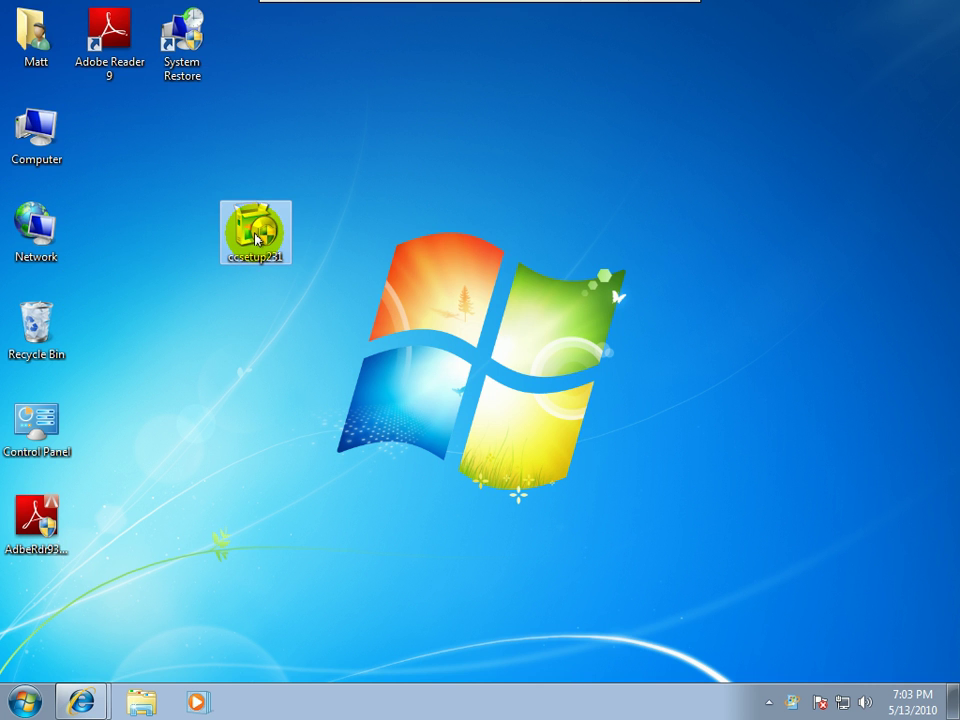
{"action": "right_click", "coordinate": [264, 245]}
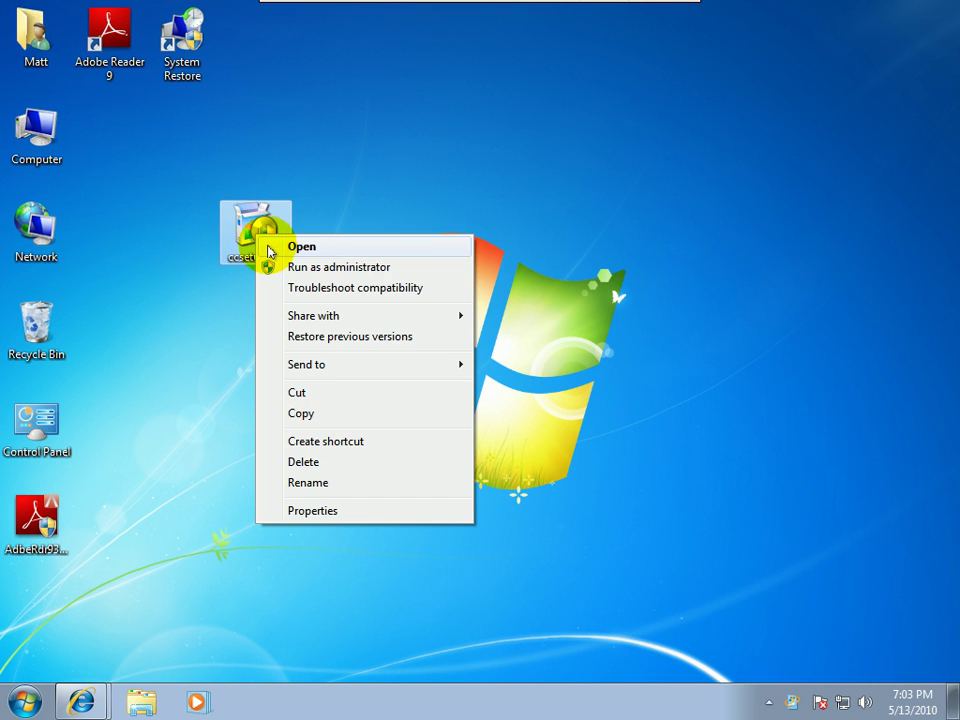
{"action": "left_click", "coordinate": [319, 246]}
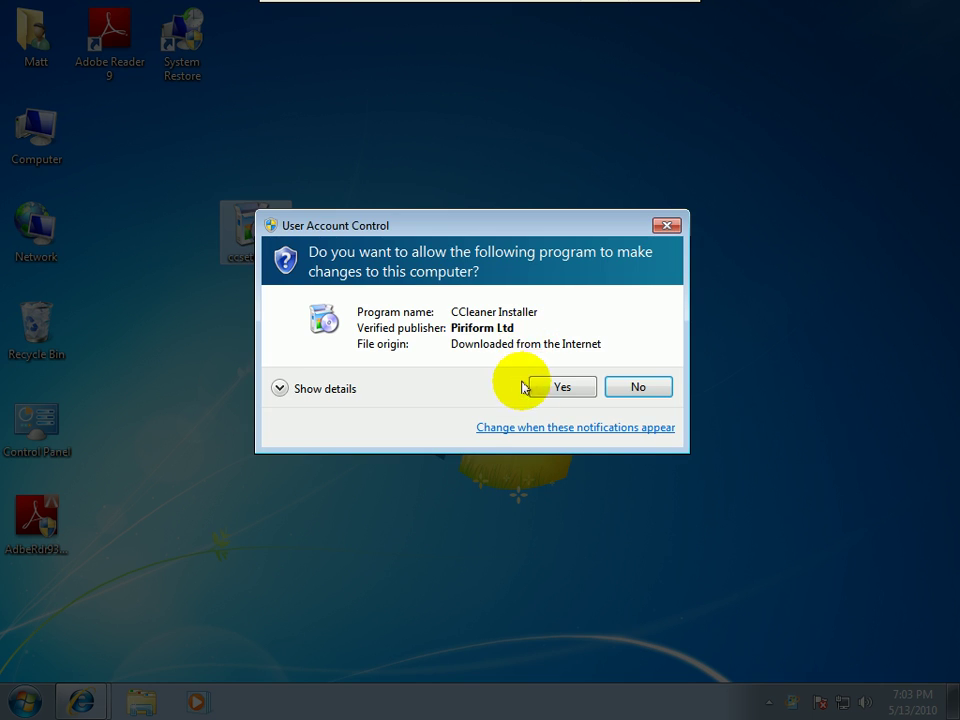
{"action": "left_click", "coordinate": [546, 387]}
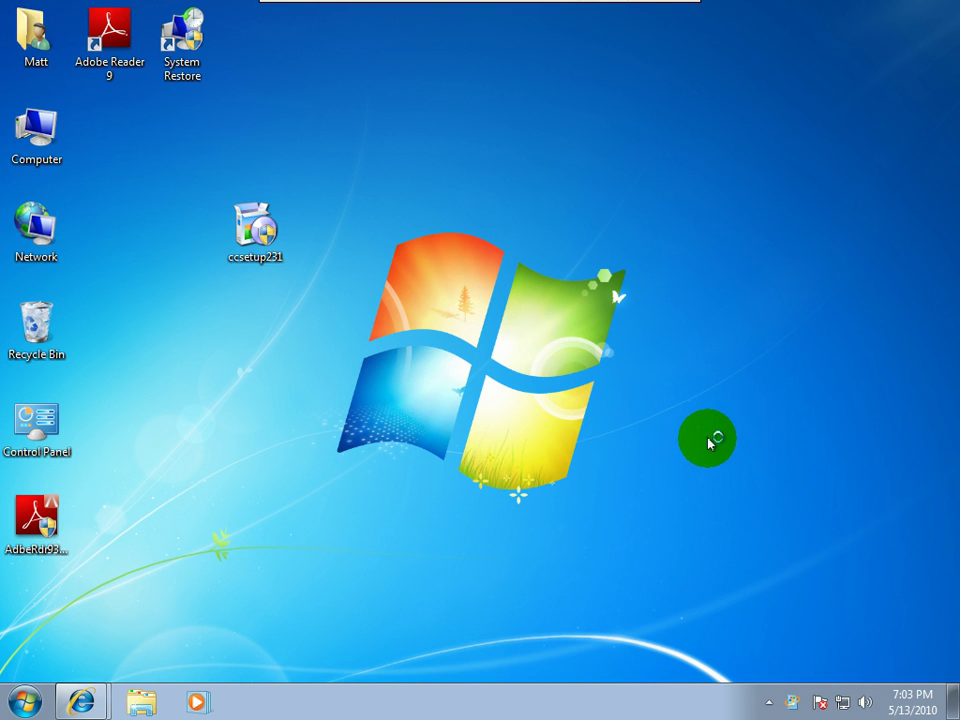
{"action": "left_click", "coordinate": [460, 393]}
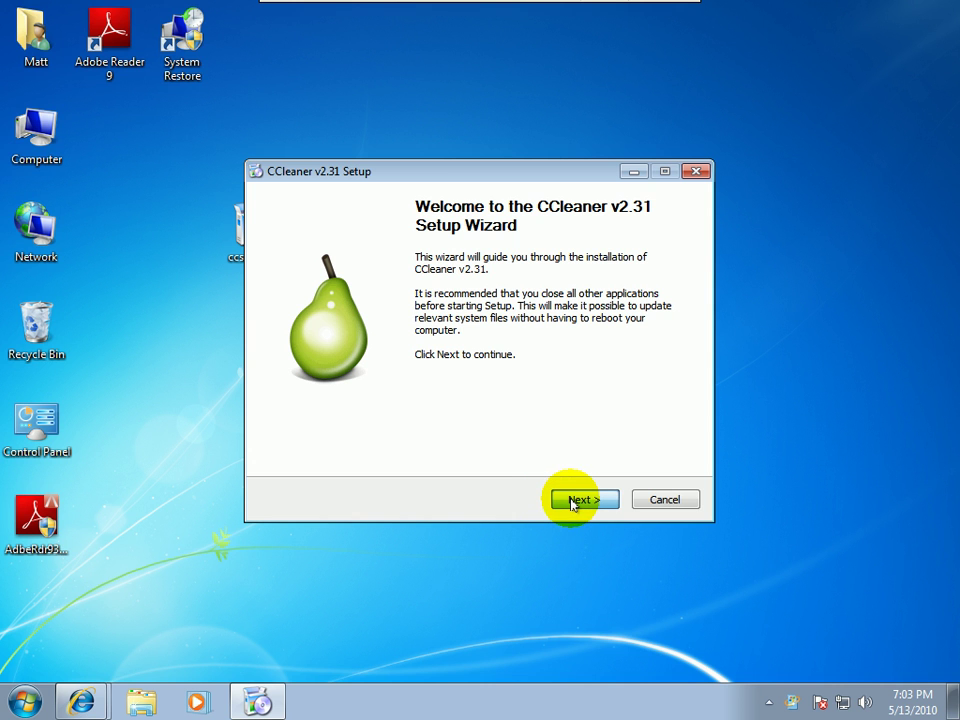
Accept the licence, keep the default folder, untick 'Add CCleaner Yahoo! Toolbar', and install.
{"action": "left_click", "coordinate": [572, 502]}
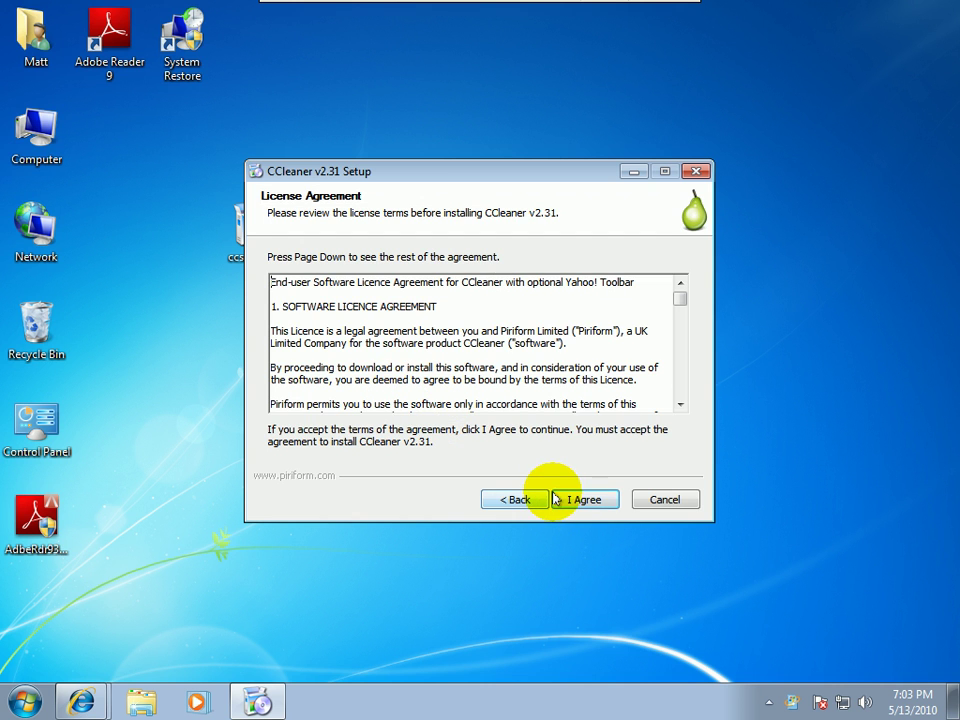
{"action": "left_click", "coordinate": [556, 498]}
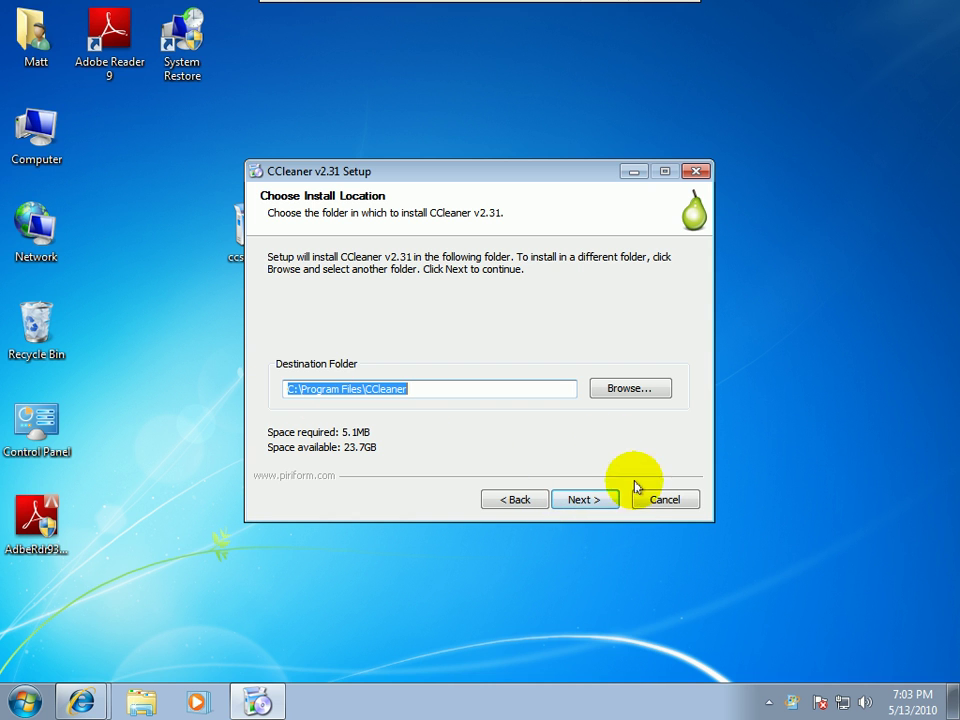
{"action": "left_click", "coordinate": [585, 499]}
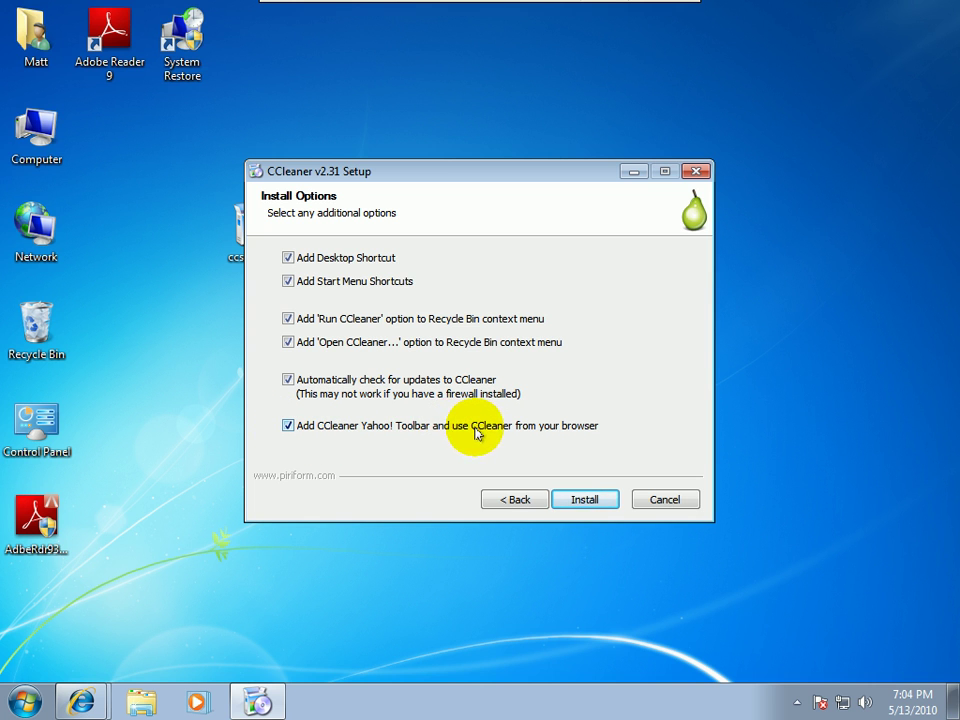
{"action": "left_click", "coordinate": [288, 425]}
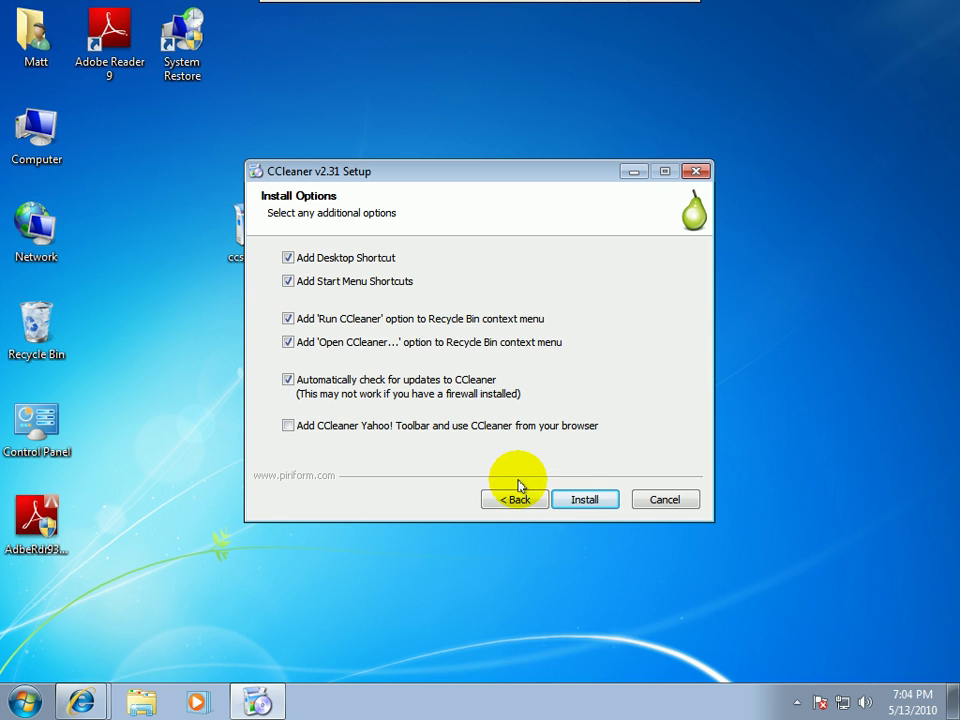
{"action": "left_click", "coordinate": [566, 500]}
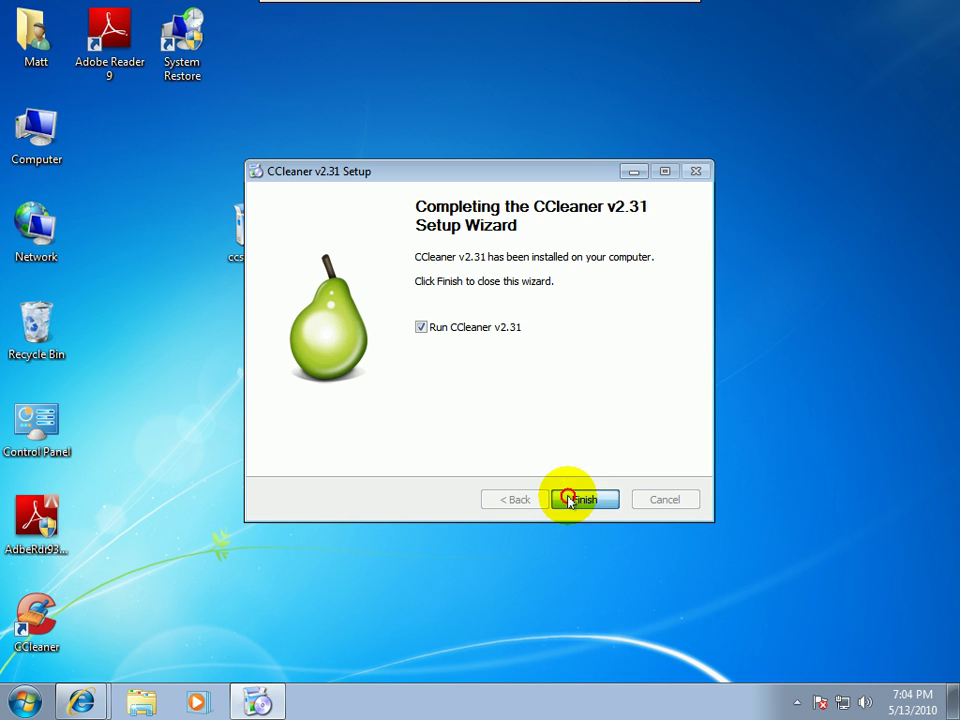
Launch CCleaner and untick Internet Explorer Cookies and Recently Typed URLs under Cleaner > Windows.
{"action": "left_click", "coordinate": [572, 499]}
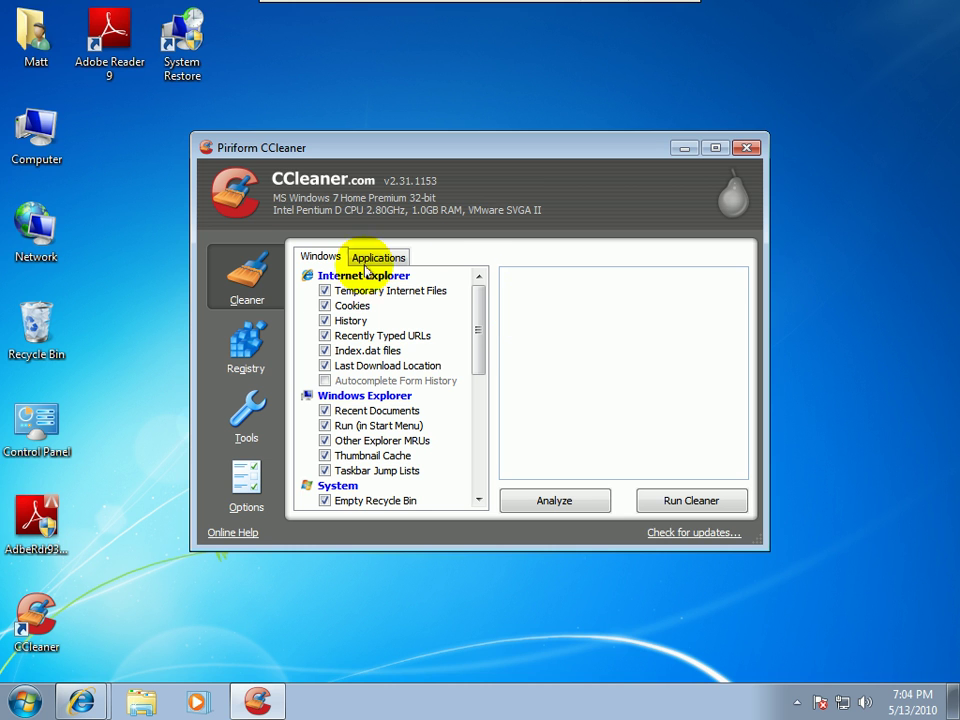
{"action": "left_click", "coordinate": [324, 306]}
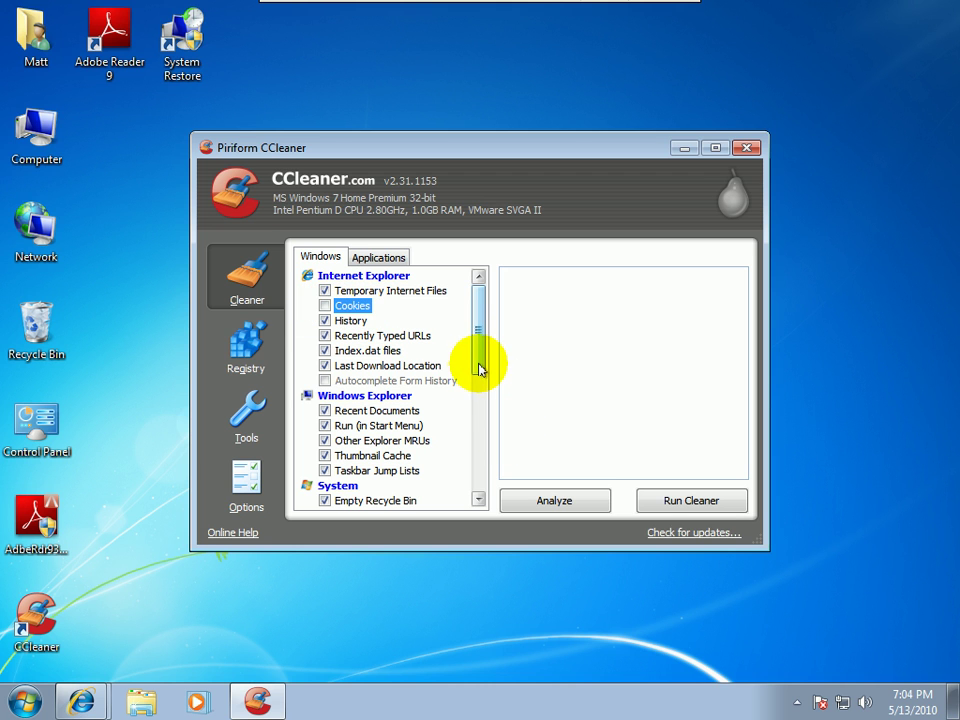
{"action": "left_click", "coordinate": [325, 336]}
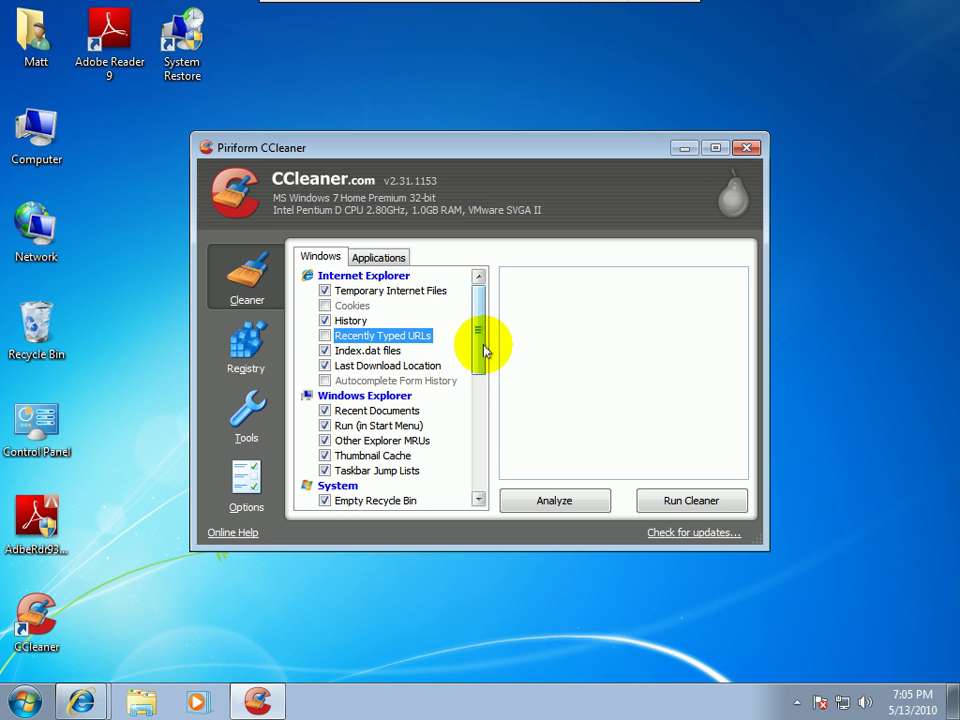
{"action": "left_click_drag", "start_coordinate": [483, 348], "coordinate": [482, 360]}
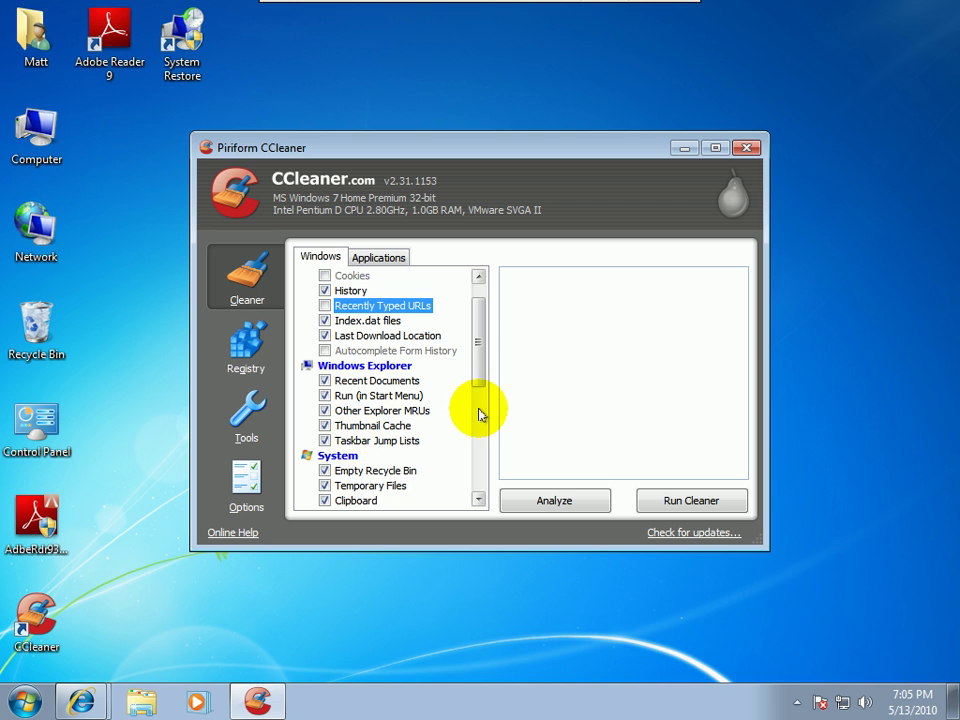
{"action": "left_click_drag", "start_coordinate": [478, 369], "coordinate": [475, 425]}
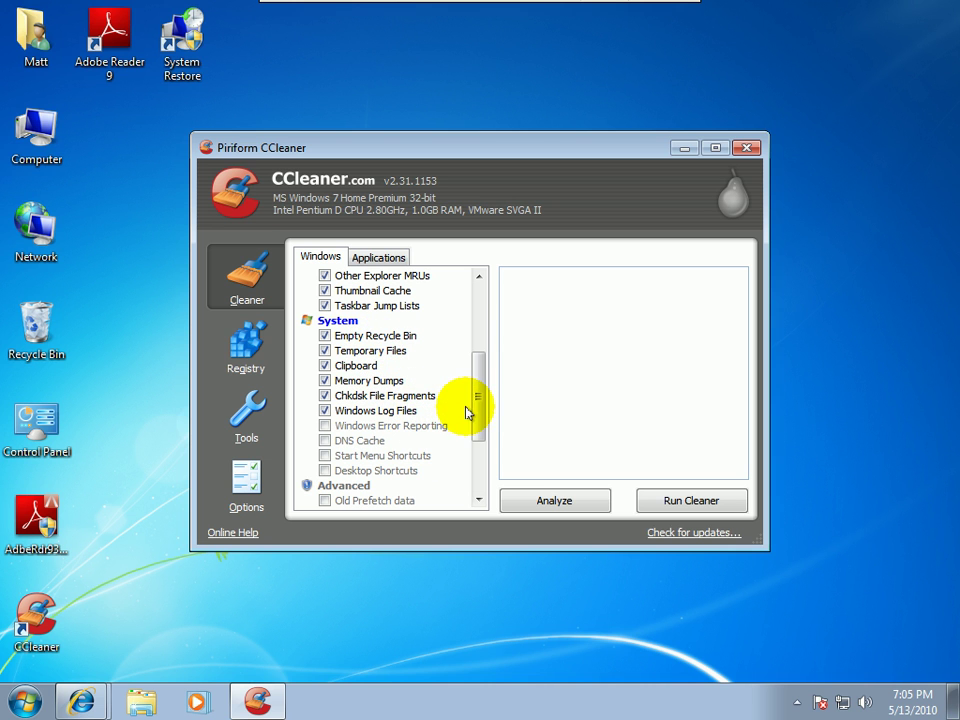
{"action": "left_click_drag", "start_coordinate": [476, 411], "coordinate": [456, 326]}
{"action": "left_click", "coordinate": [352, 256]}
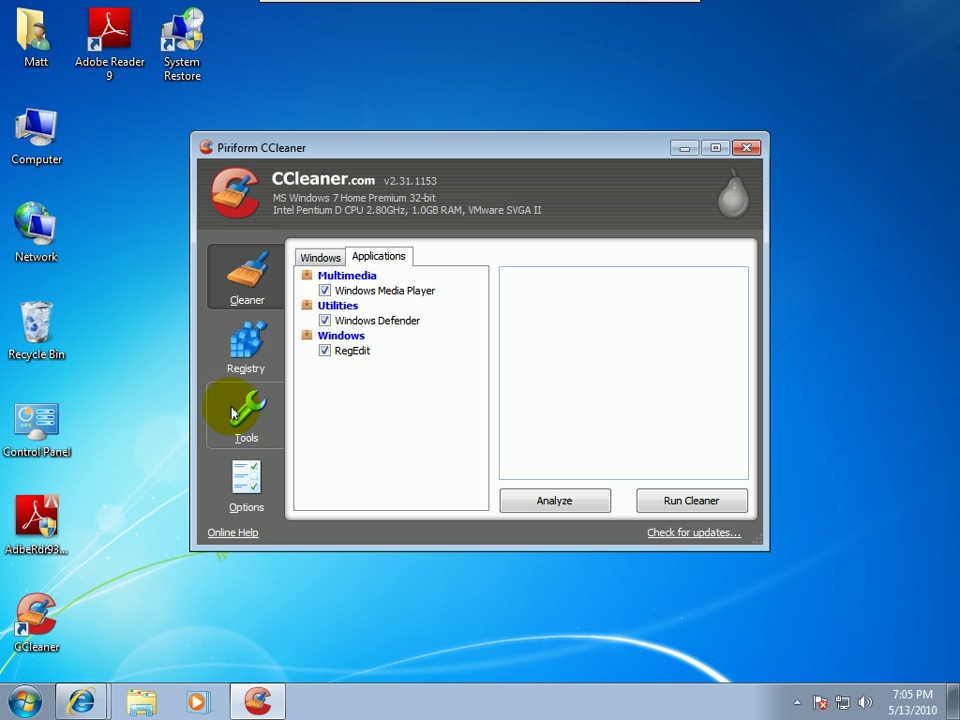
Analyze the Windows cleaning items and scroll the results to see the 164.9 MB estimate.
{"action": "left_click", "coordinate": [330, 258]}
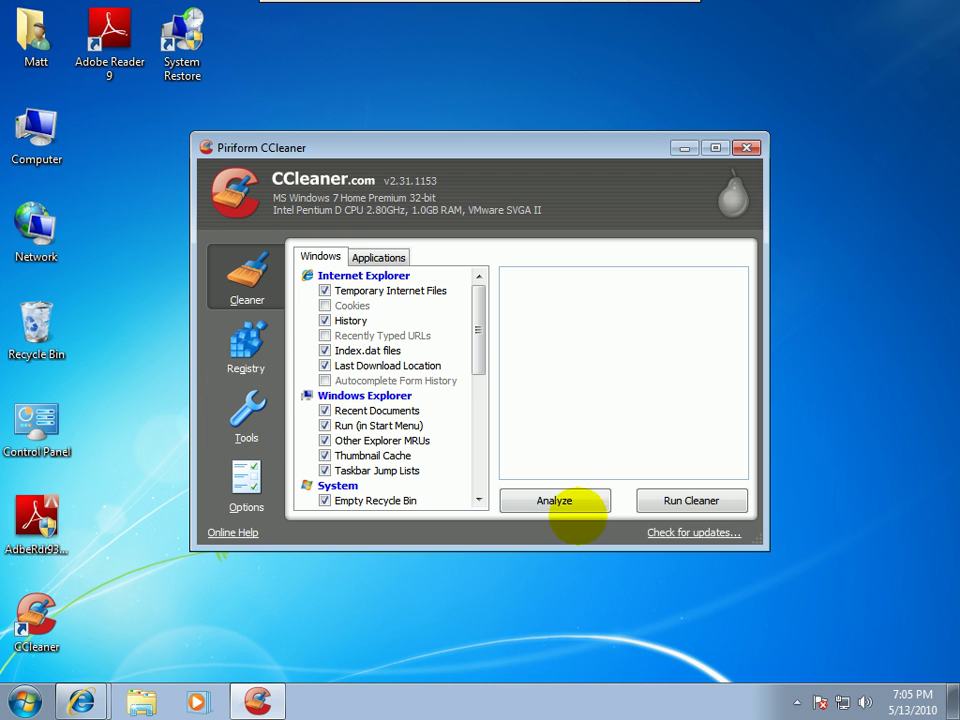
{"action": "left_click", "coordinate": [521, 495]}
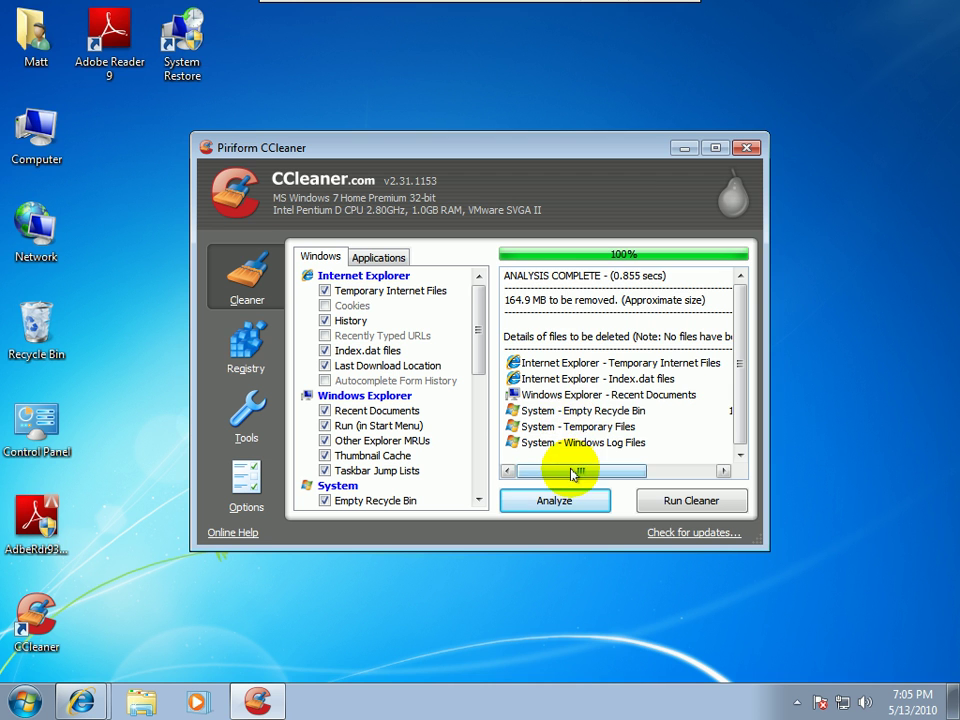
{"action": "left_click_drag", "start_coordinate": [574, 474], "coordinate": [661, 474]}
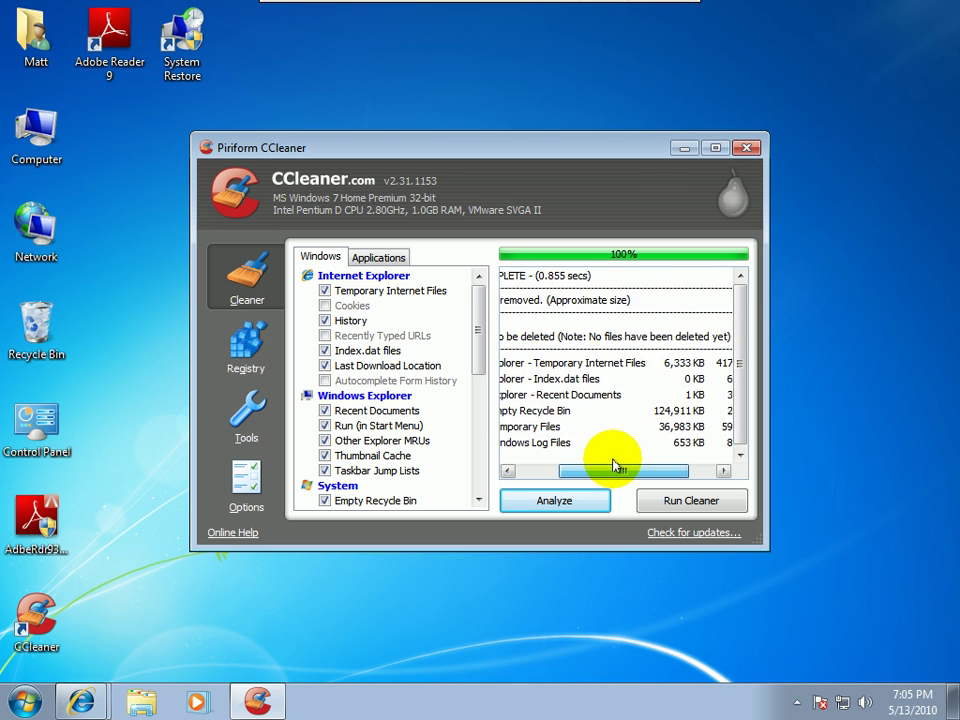
{"action": "left_click_drag", "start_coordinate": [614, 465], "coordinate": [562, 453]}
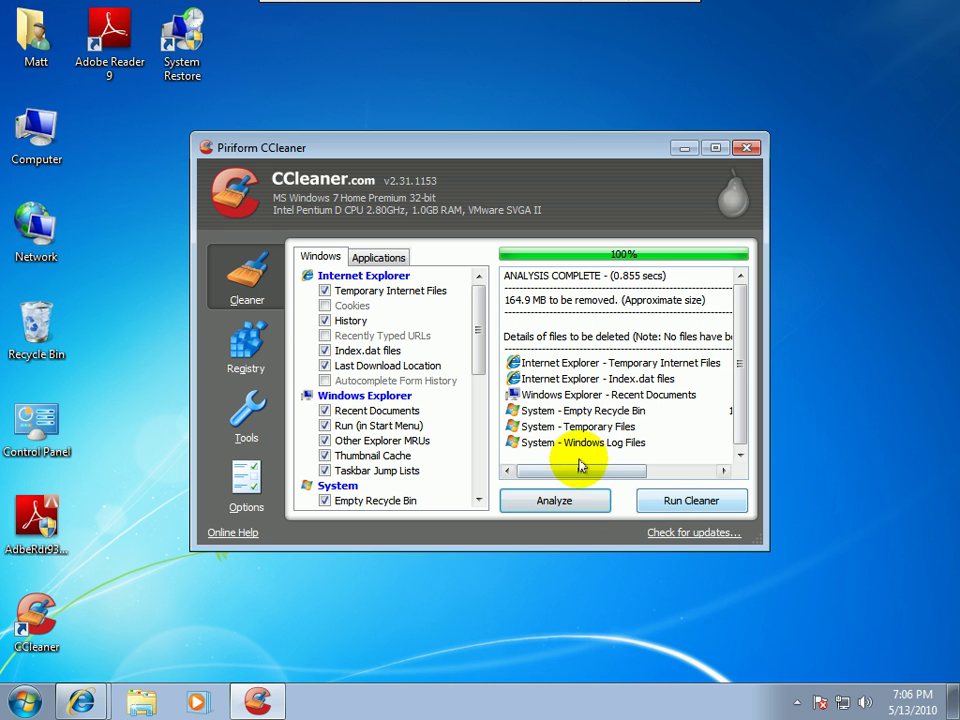
{"action": "left_click_drag", "start_coordinate": [565, 470], "coordinate": [529, 469]}
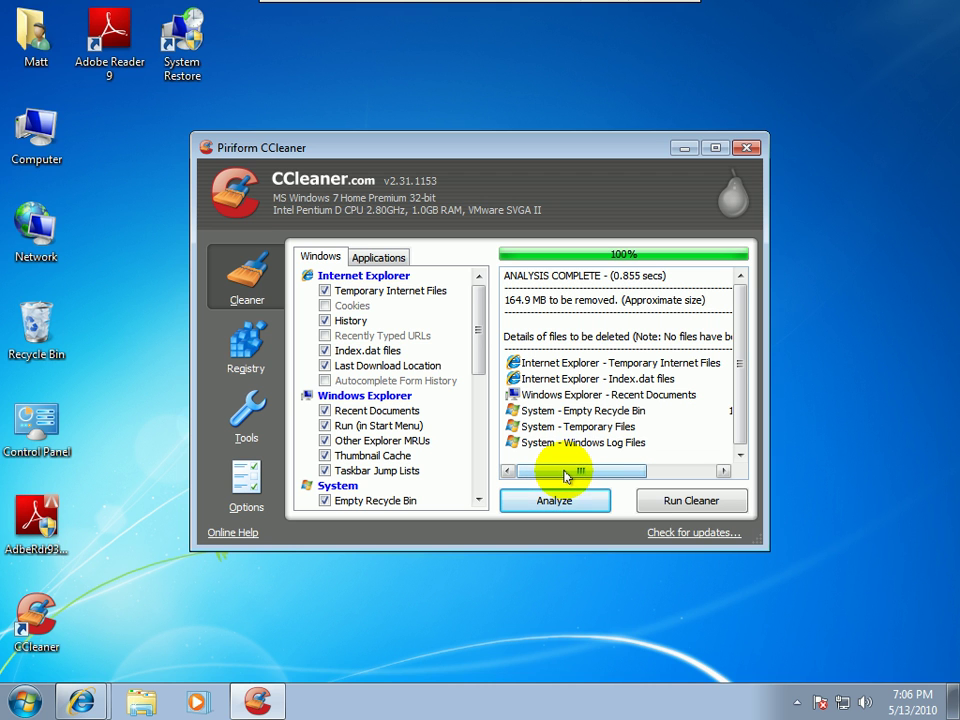
Run Cleaner, tick 'Do not show me this message again', and confirm deleting 165.9 MB.
{"action": "left_click", "coordinate": [668, 500]}
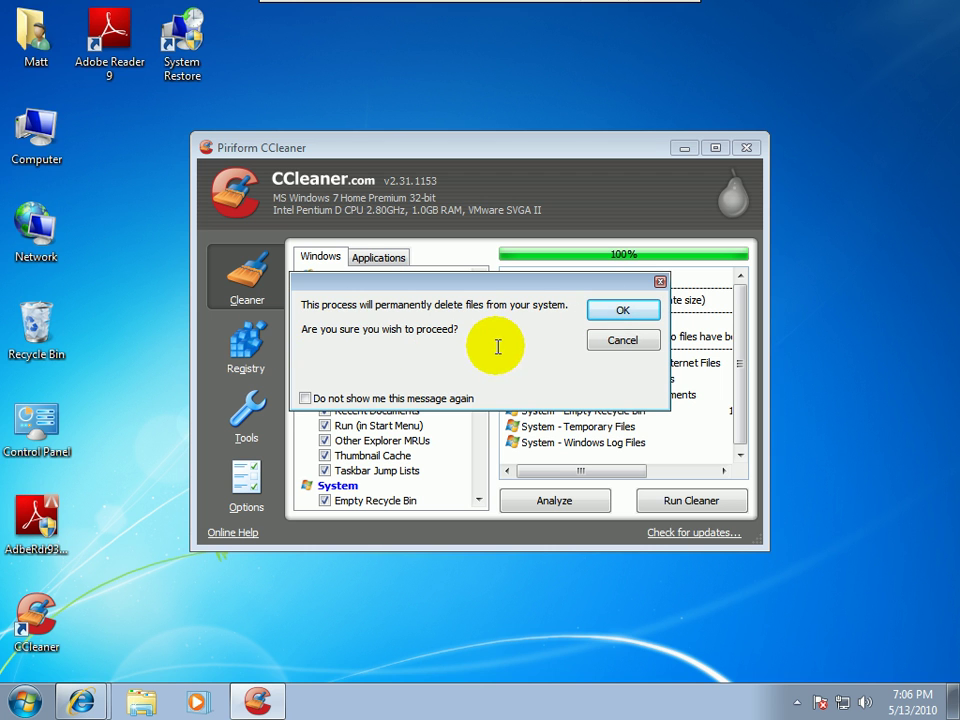
{"action": "left_click", "coordinate": [325, 398]}
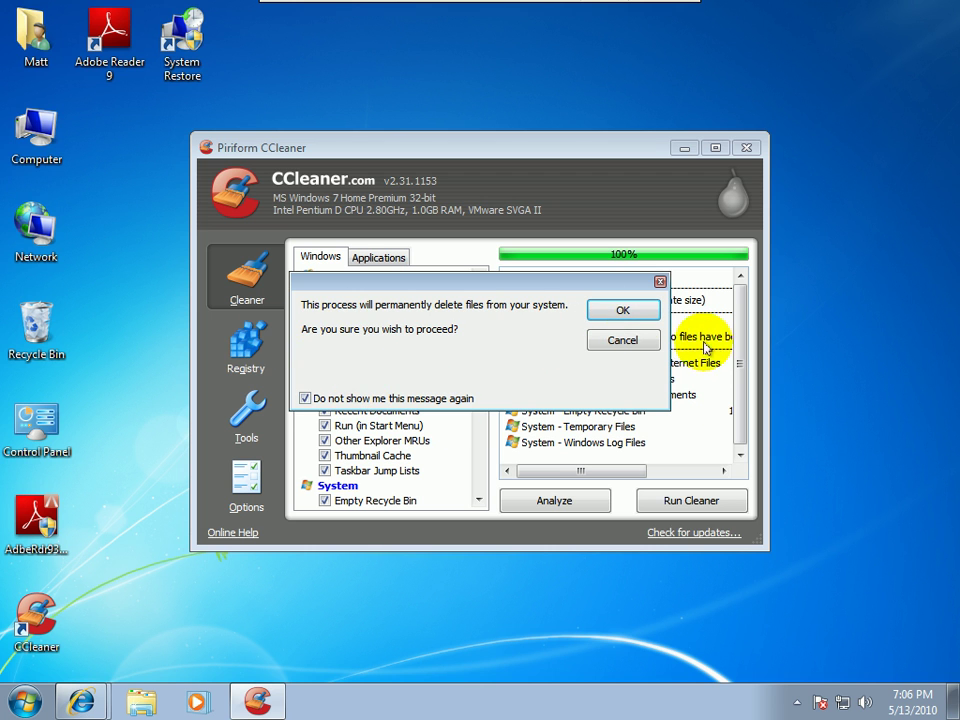
{"action": "left_click", "coordinate": [621, 311]}
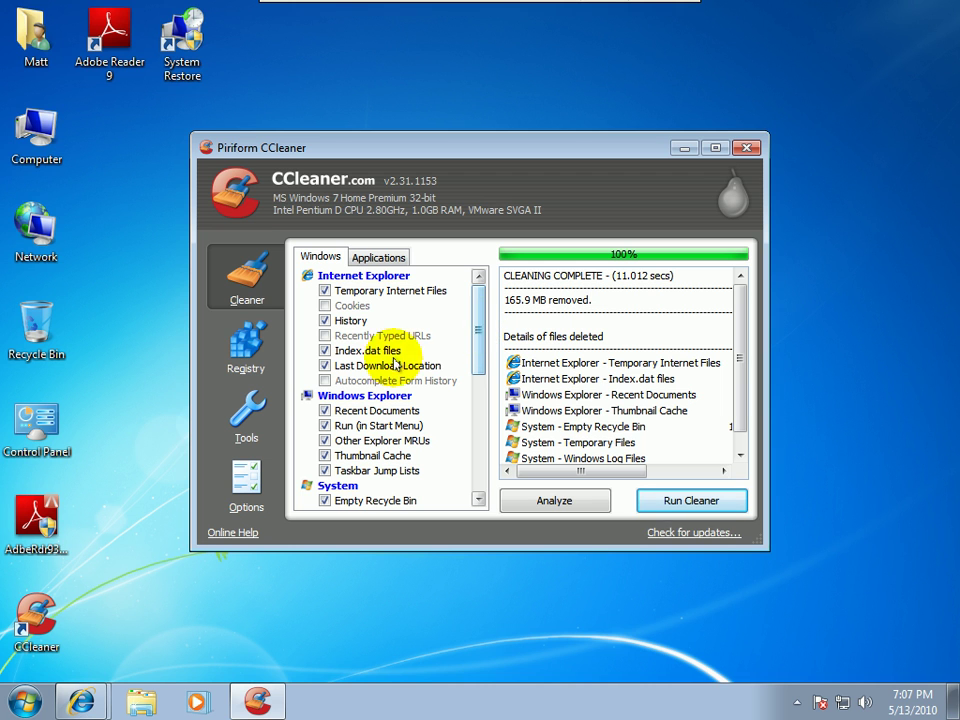
Switch to CCleaner's Registry section with all Registry Integrity items checked.
{"action": "left_click", "coordinate": [213, 357]}
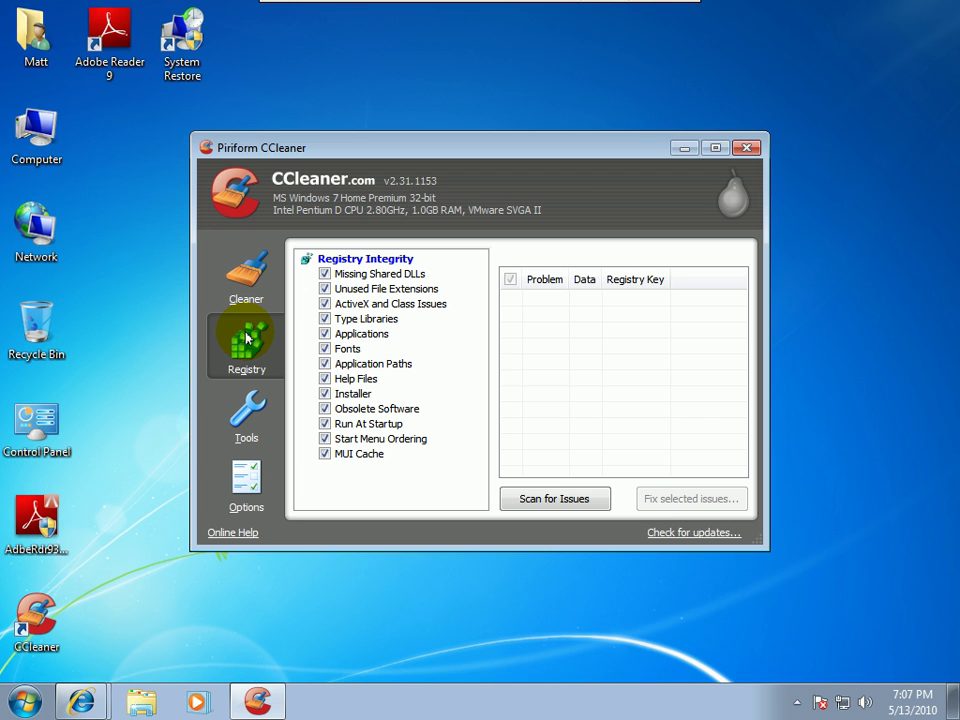
Browse to C:\Program Files and try recycling the Adobe folder, which is partly refused.
{"action": "double_click", "coordinate": [30, 148]}
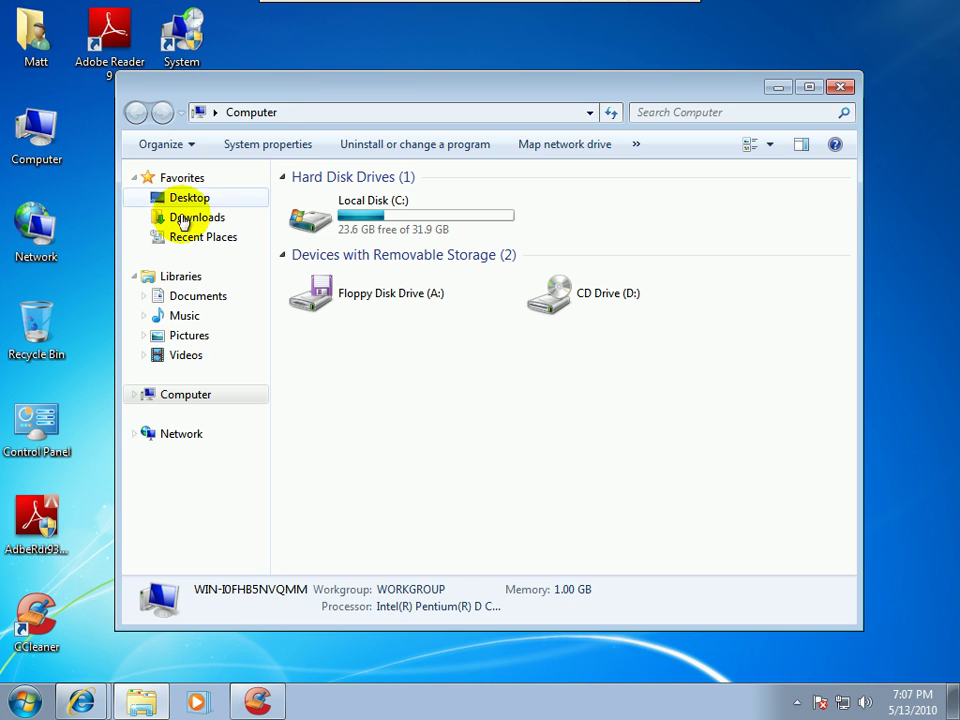
{"action": "double_click", "coordinate": [347, 214]}
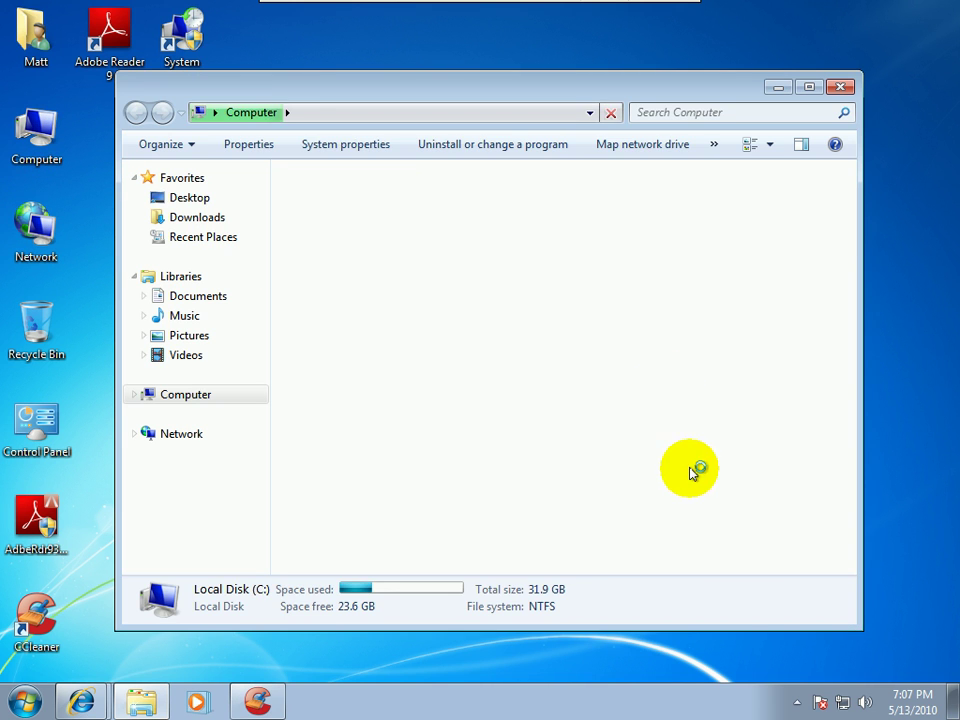
{"action": "double_click", "coordinate": [339, 219]}
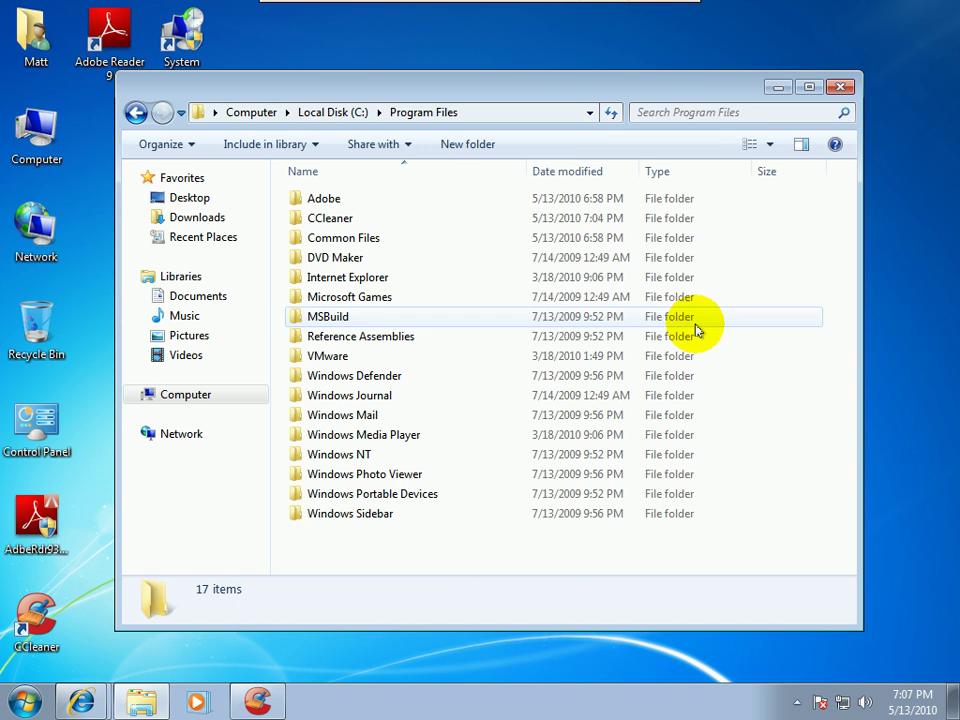
{"action": "left_click", "coordinate": [336, 206]}
{"action": "left_click_drag", "start_coordinate": [336, 206], "coordinate": [32, 328]}
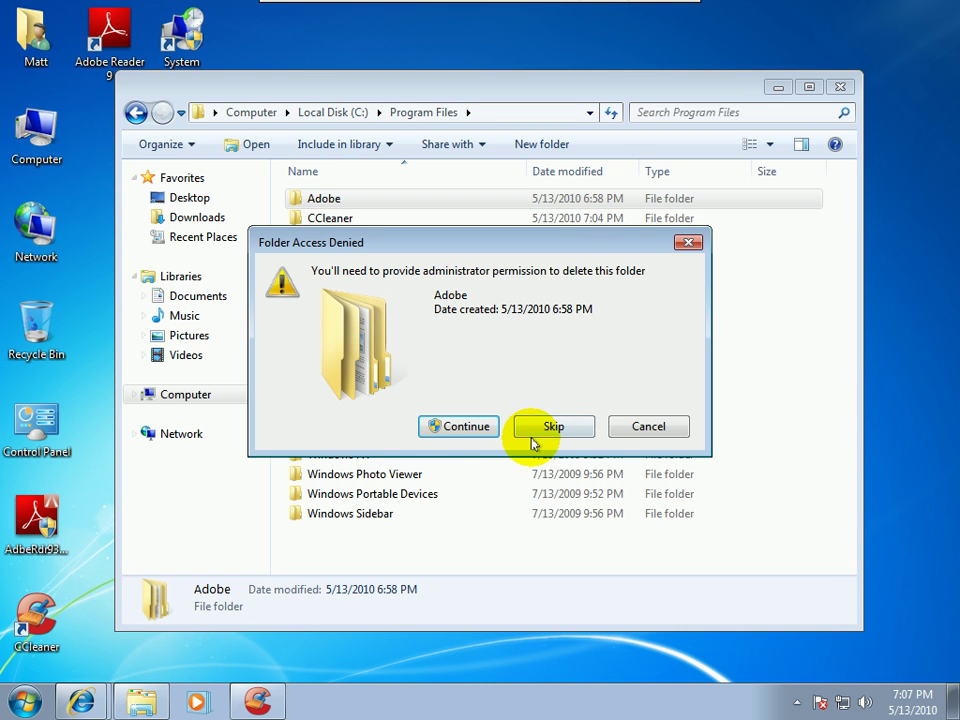
{"action": "left_click", "coordinate": [452, 421]}
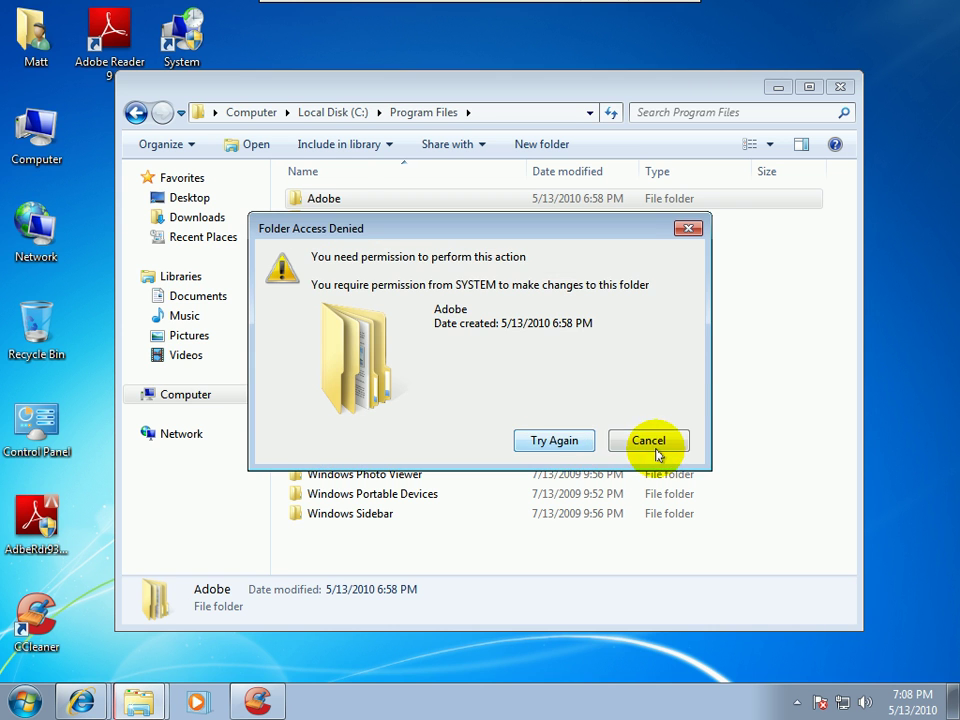
{"action": "left_click", "coordinate": [650, 442]}
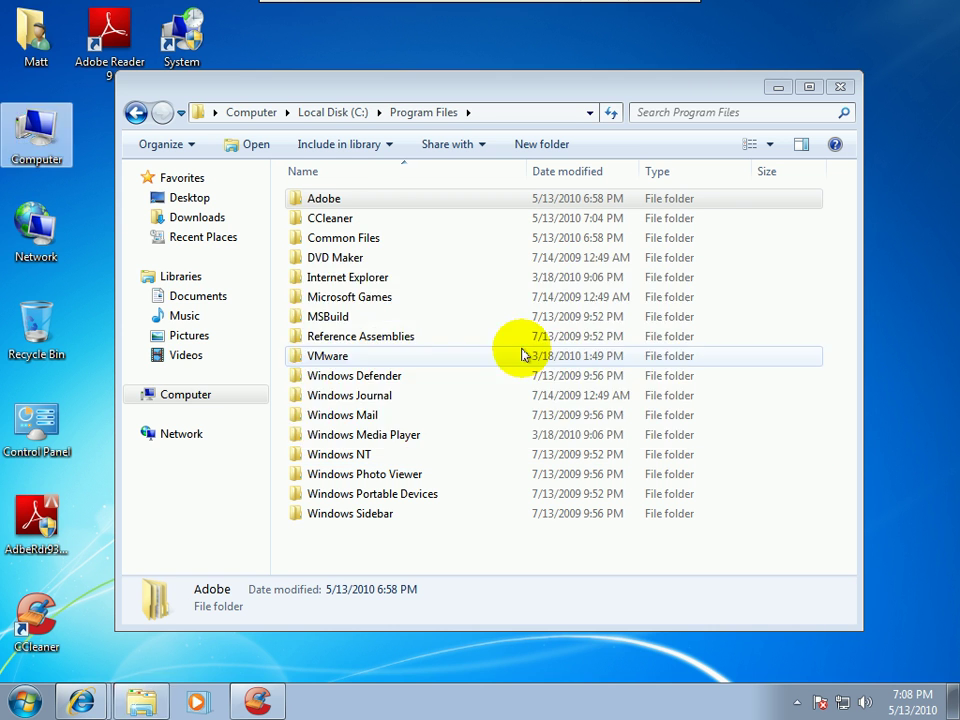
Recycle all files in Adobe\Reader 9.0\Reader, first 37 then the remaining 18.
{"action": "double_click", "coordinate": [318, 202]}
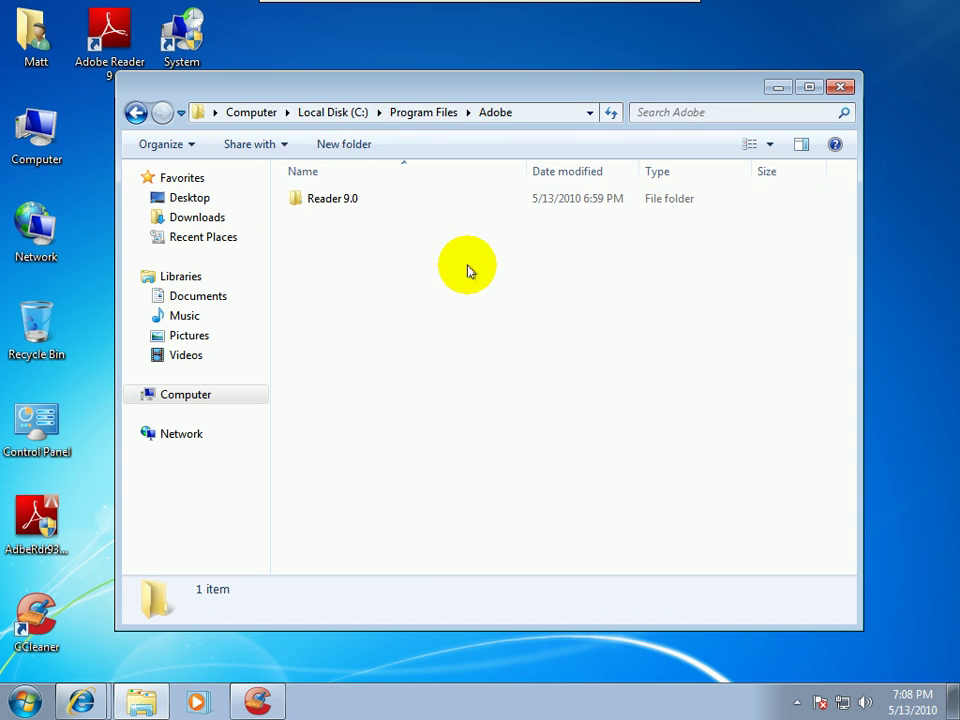
{"action": "double_click", "coordinate": [332, 198]}
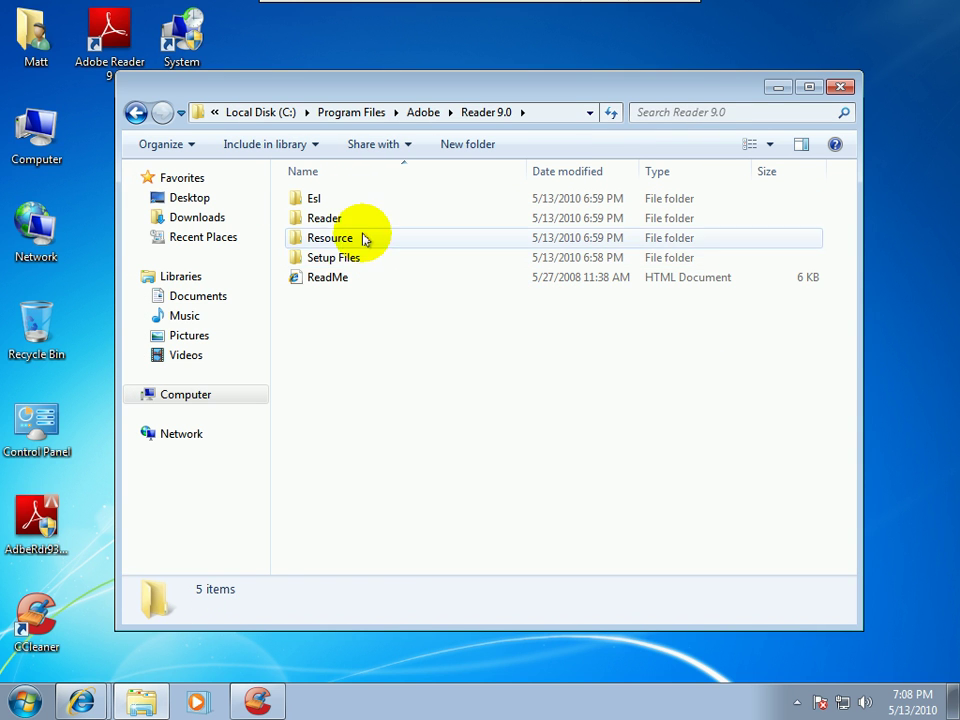
{"action": "double_click", "coordinate": [330, 218]}
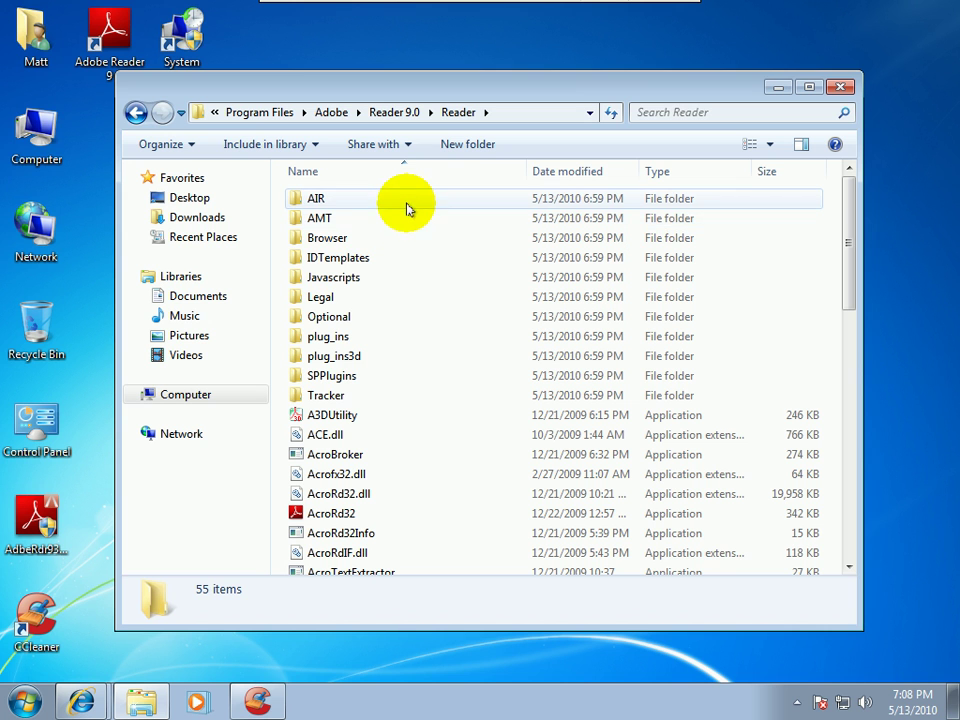
{"action": "left_click", "coordinate": [473, 201]}
{"action": "left_click_drag", "start_coordinate": [473, 201], "coordinate": [292, 454]}
{"action": "left_click", "coordinate": [790, 701]}
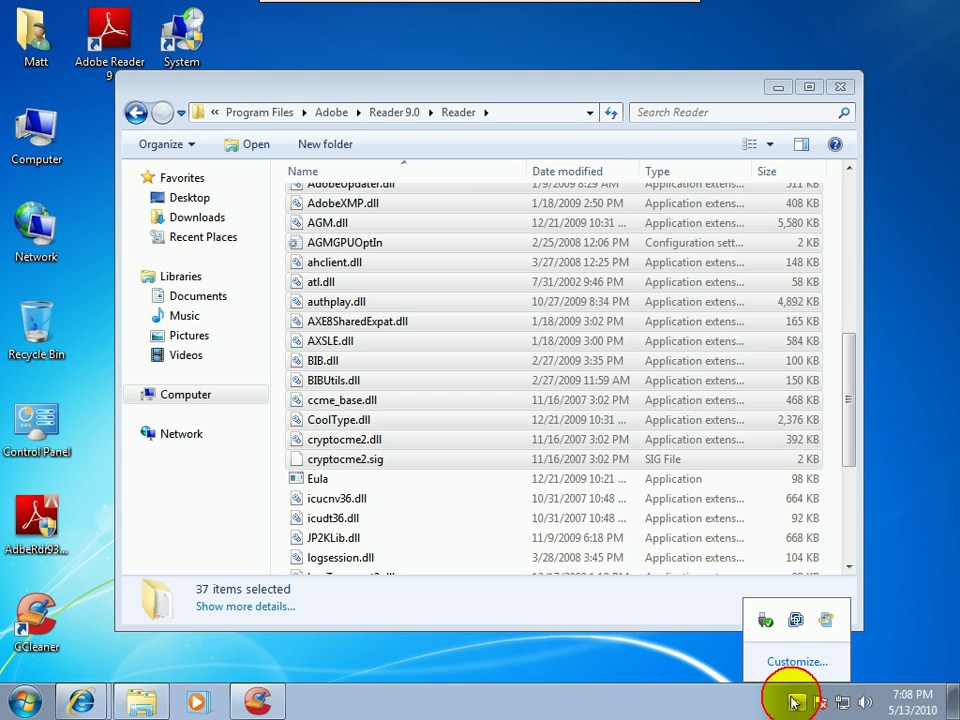
{"action": "left_click_drag", "start_coordinate": [322, 309], "coordinate": [37, 336]}
{"action": "left_click", "coordinate": [463, 413]}
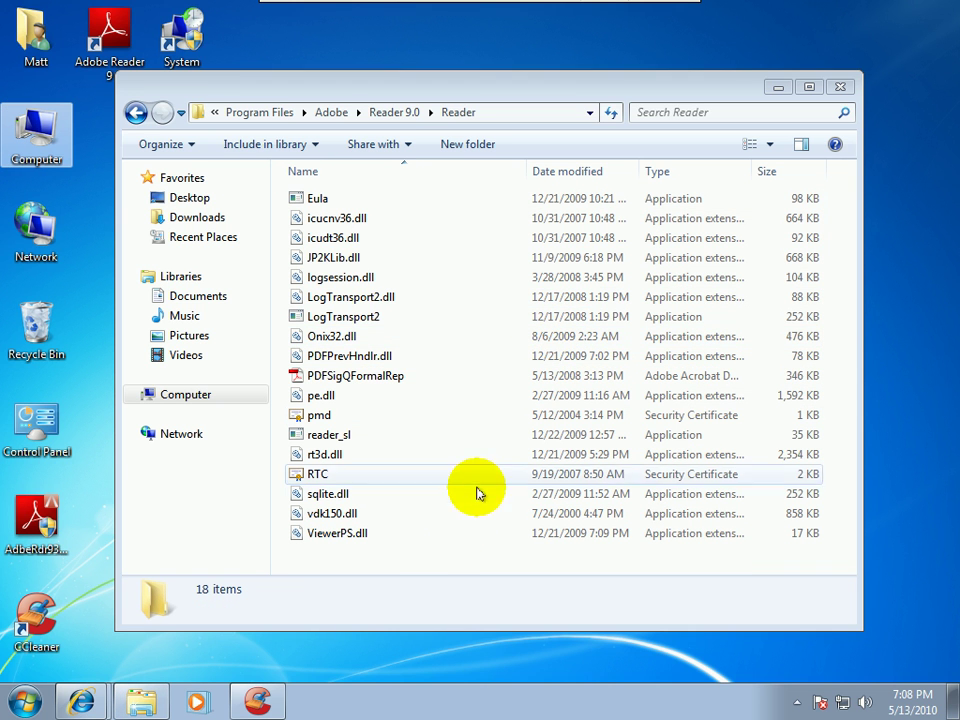
{"action": "left_click", "coordinate": [425, 550]}
{"action": "left_click_drag", "start_coordinate": [425, 550], "coordinate": [34, 320]}
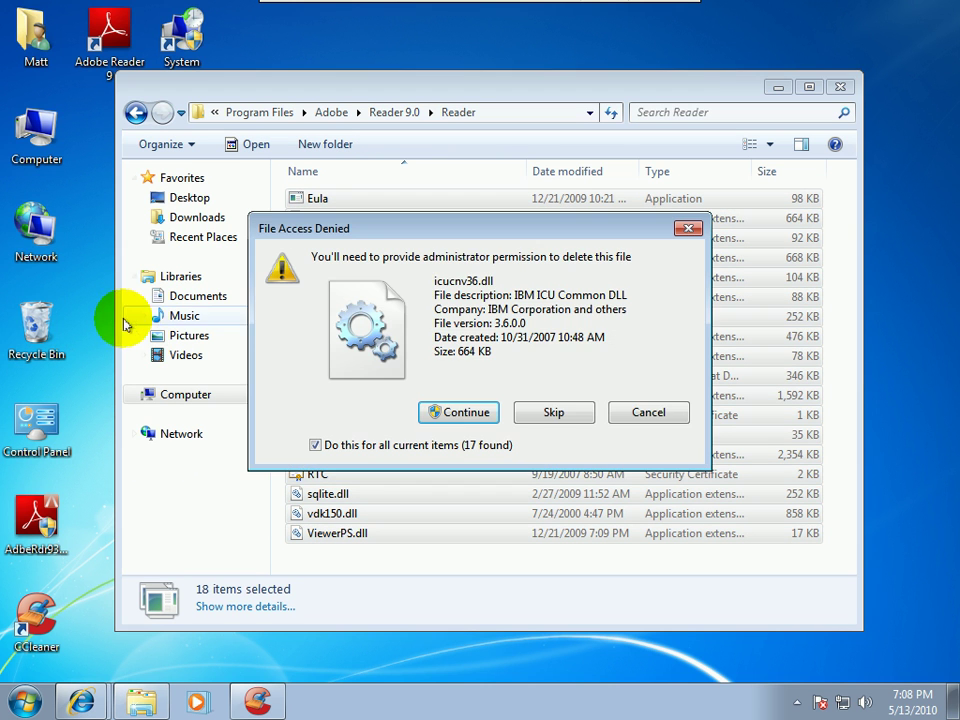
{"action": "left_click", "coordinate": [462, 414]}
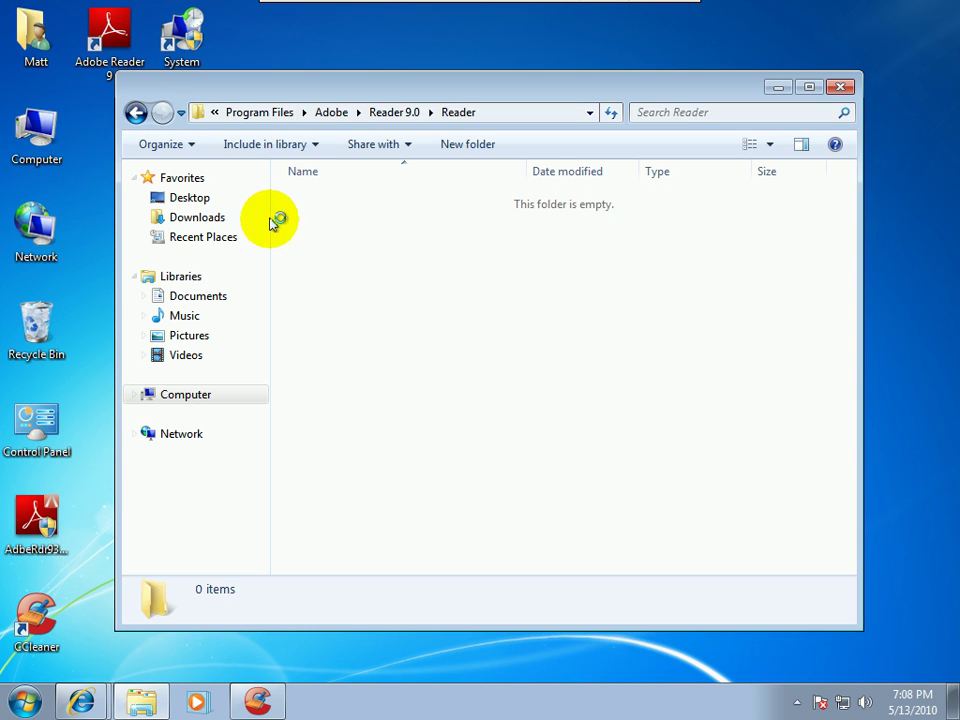
Recycle the Esl, Setup Files and Reader folders from Reader 9.0.
{"action": "left_click", "coordinate": [134, 114]}
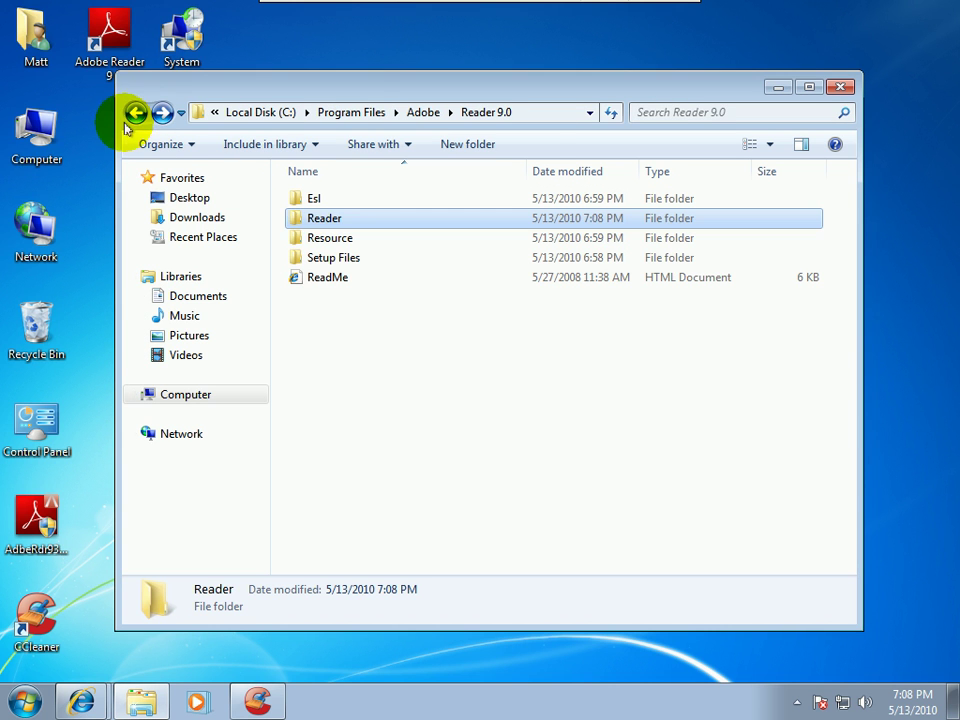
{"action": "left_click", "coordinate": [313, 200]}
{"action": "left_click_drag", "start_coordinate": [313, 200], "coordinate": [36, 322]}
{"action": "left_click", "coordinate": [460, 426]}
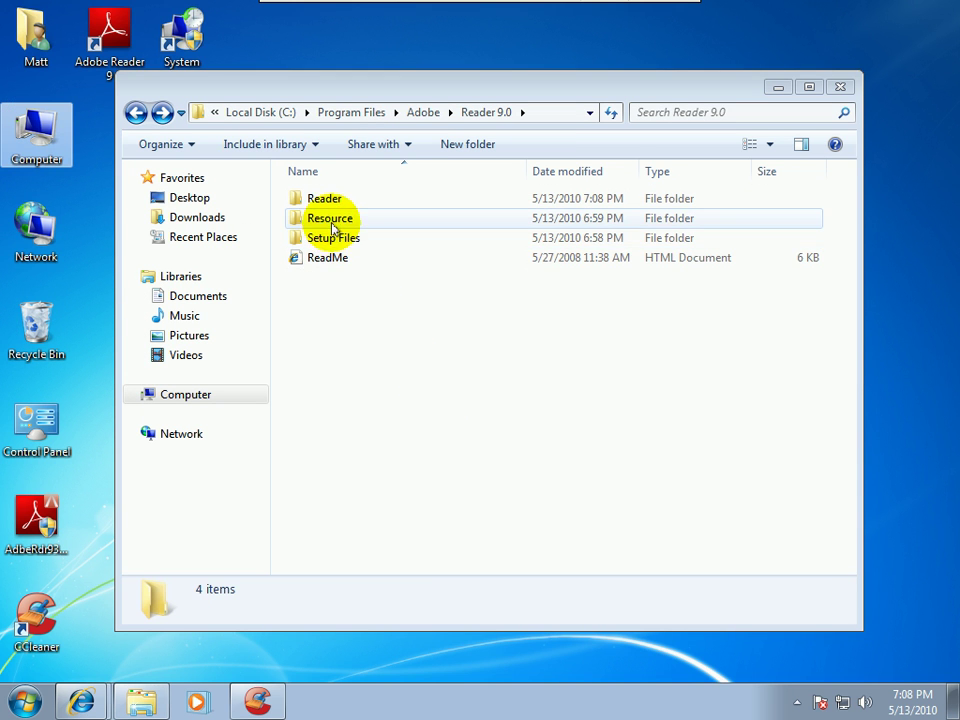
{"action": "left_click_drag", "start_coordinate": [356, 240], "coordinate": [30, 322]}
{"action": "left_click", "coordinate": [452, 425]}
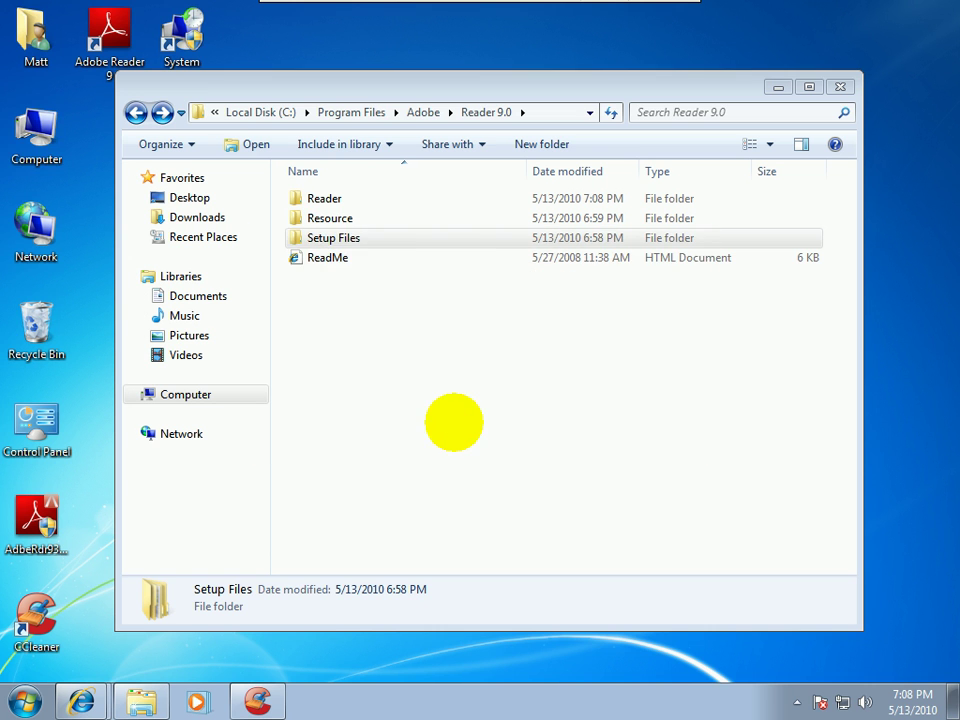
{"action": "left_click_drag", "start_coordinate": [322, 200], "coordinate": [43, 326]}
{"action": "left_click", "coordinate": [440, 426]}
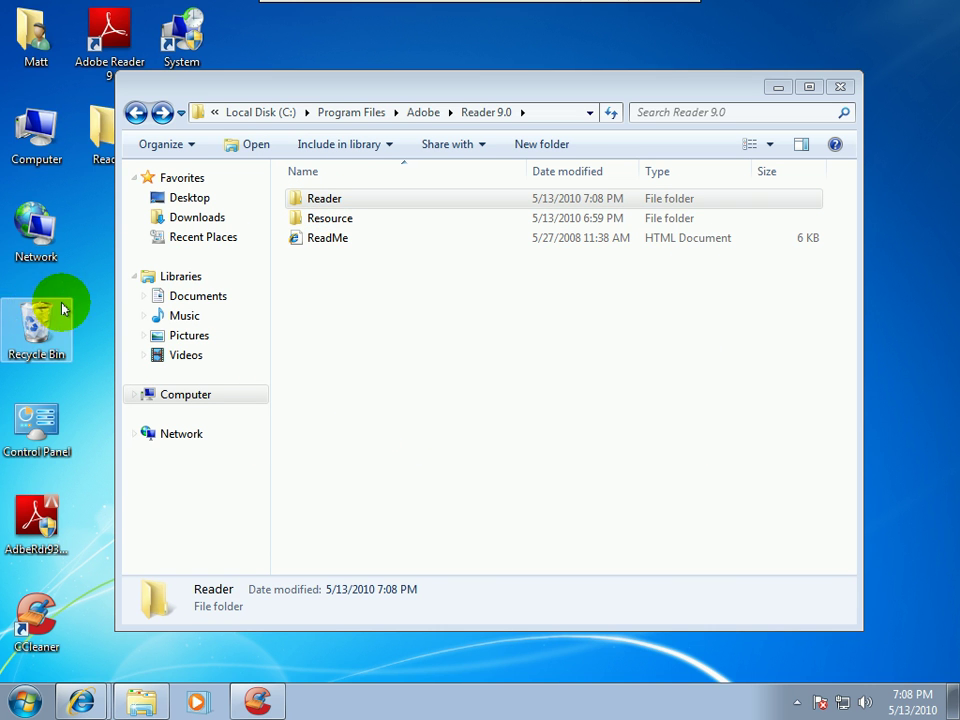
Try recycling the Resource folder, give up after the SYSTEM permission refusal, and inspect it.
{"action": "left_click_drag", "start_coordinate": [322, 200], "coordinate": [34, 320]}
{"action": "left_click", "coordinate": [466, 427]}
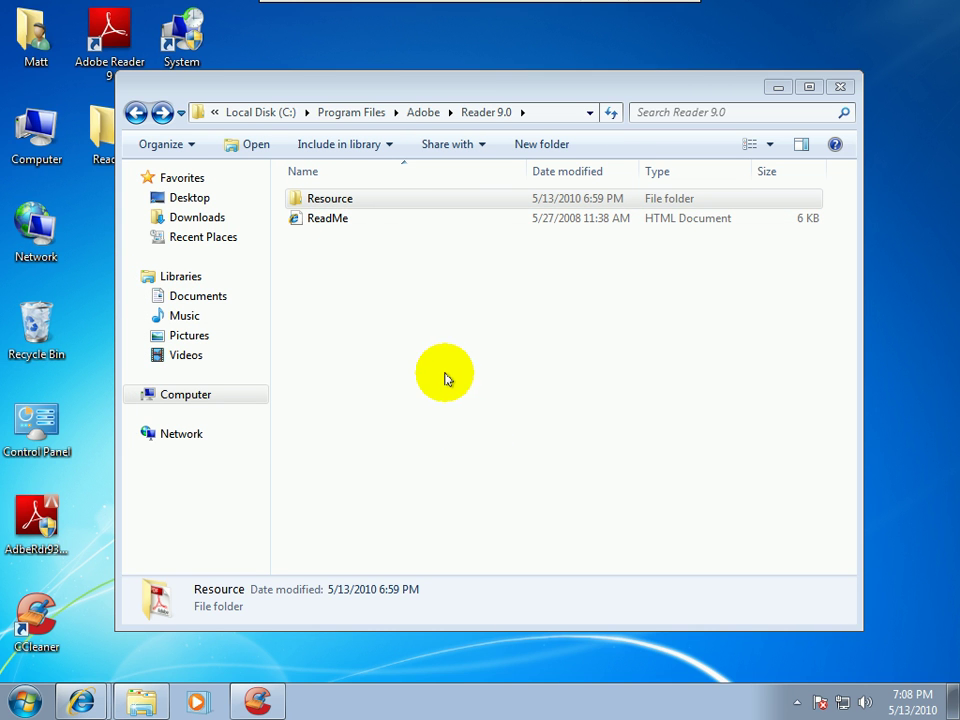
{"action": "left_click", "coordinate": [570, 450]}
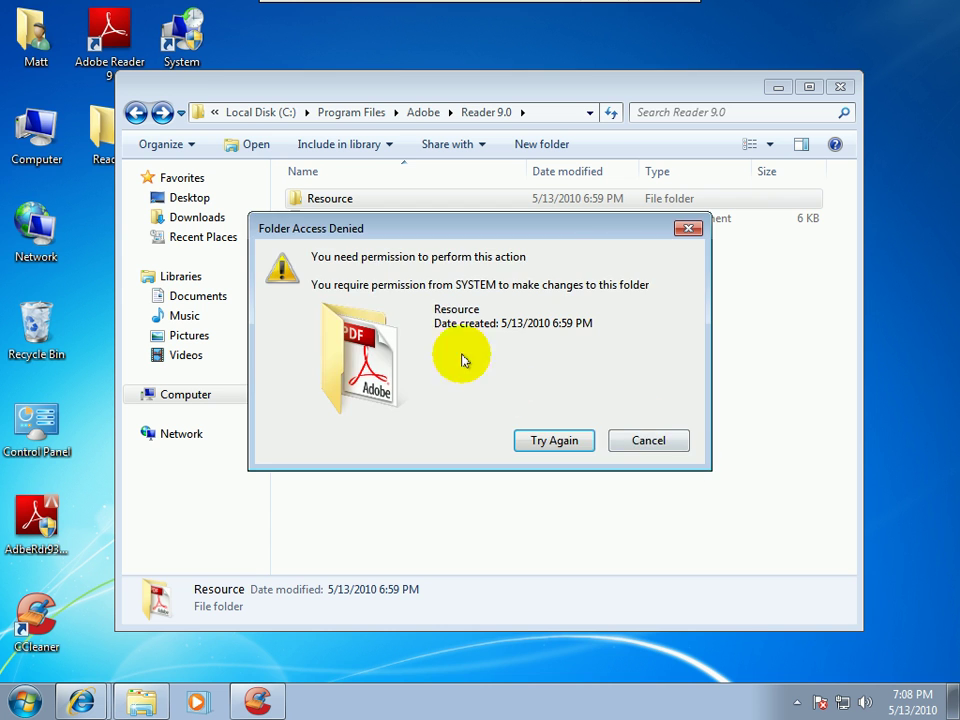
{"action": "left_click", "coordinate": [617, 439]}
{"action": "double_click", "coordinate": [300, 197]}
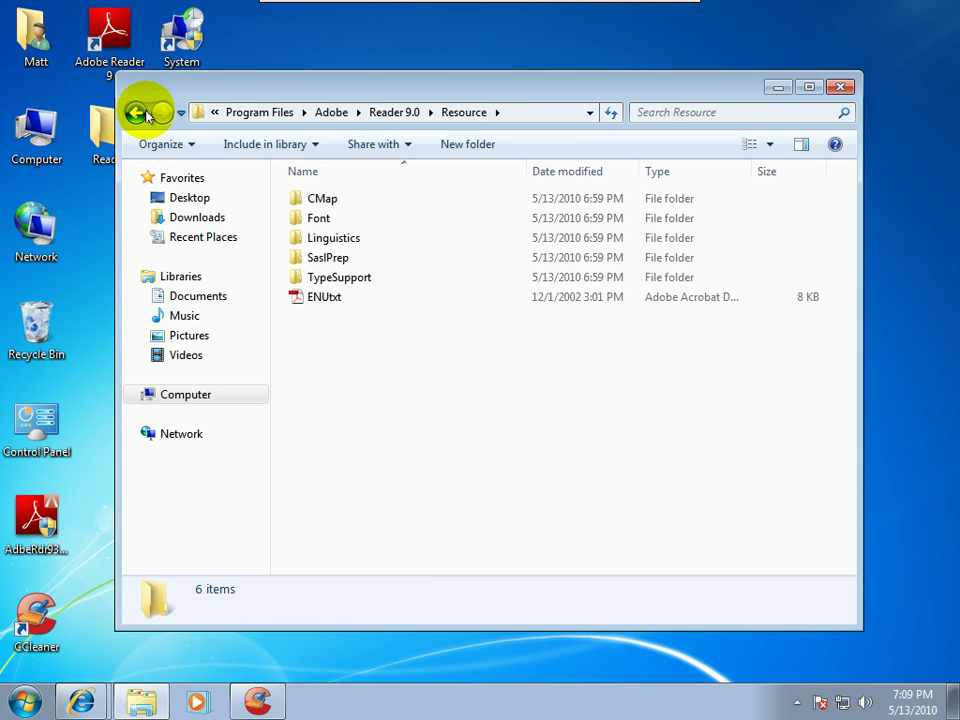
{"action": "left_click", "coordinate": [136, 112]}
Run CCleaner from the Recycle Bin's context menu with administrator rights.
{"action": "right_click", "coordinate": [24, 322]}
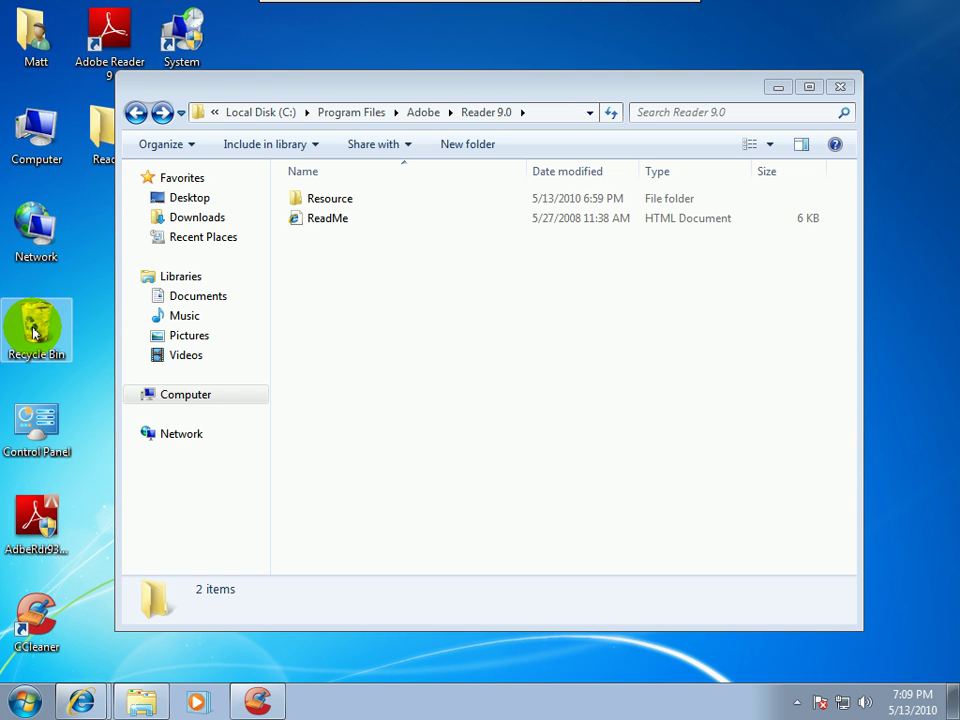
{"action": "left_click", "coordinate": [133, 404]}
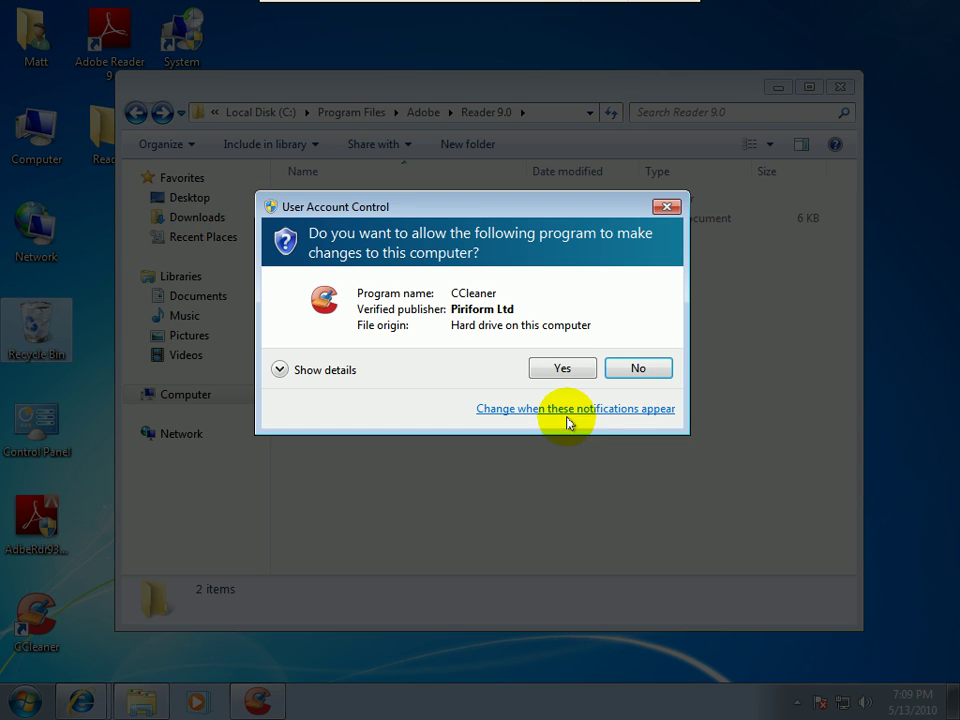
{"action": "left_click", "coordinate": [566, 369]}
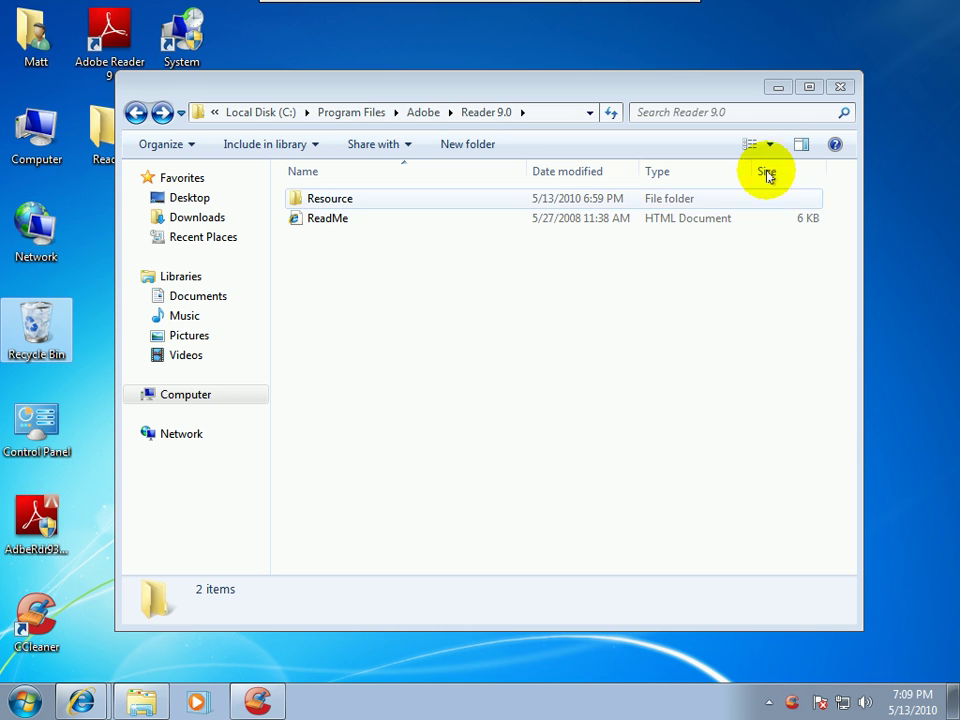
Close Explorer and CCleaner, then restart Windows from the Start menu's Shut down options.
{"action": "left_click", "coordinate": [842, 90]}
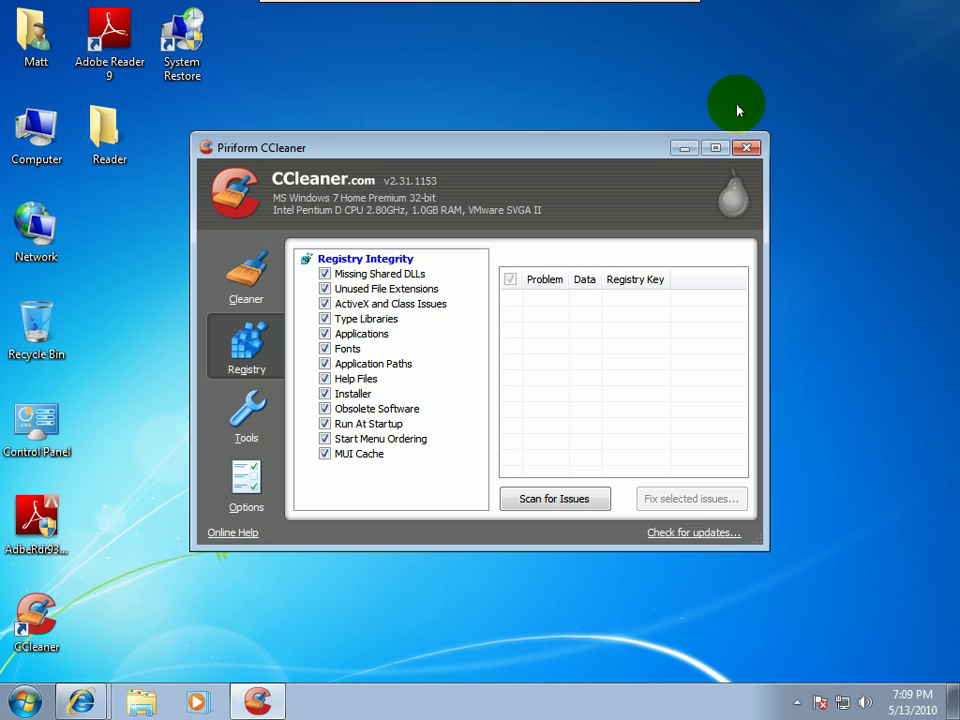
{"action": "left_click", "coordinate": [744, 146]}
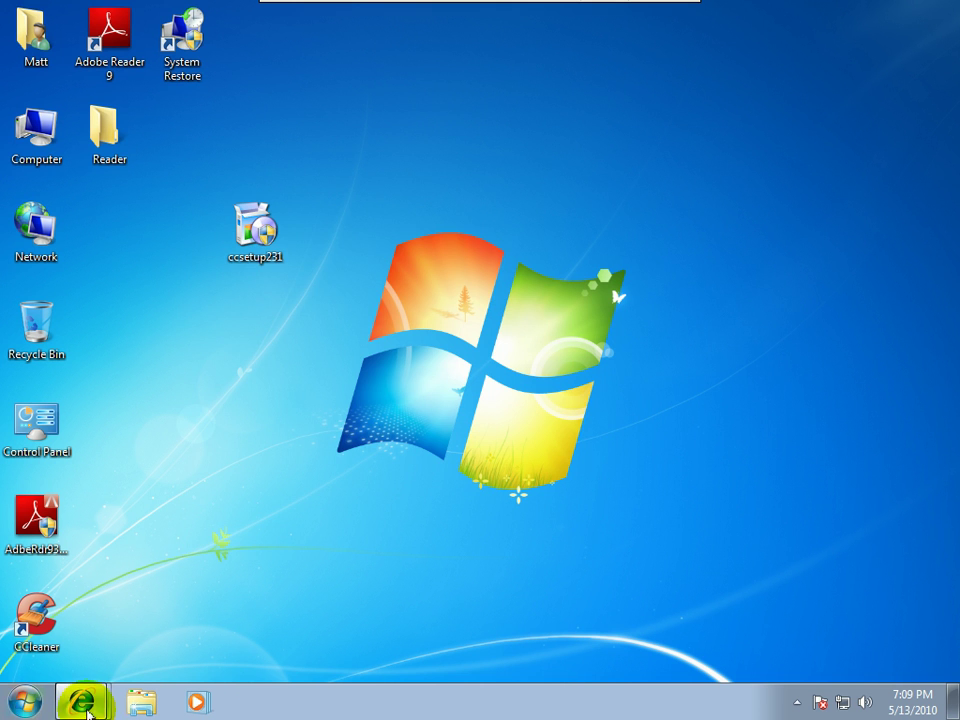
{"action": "left_click", "coordinate": [30, 701]}
{"action": "left_click", "coordinate": [346, 653]}
{"action": "left_click", "coordinate": [398, 612]}
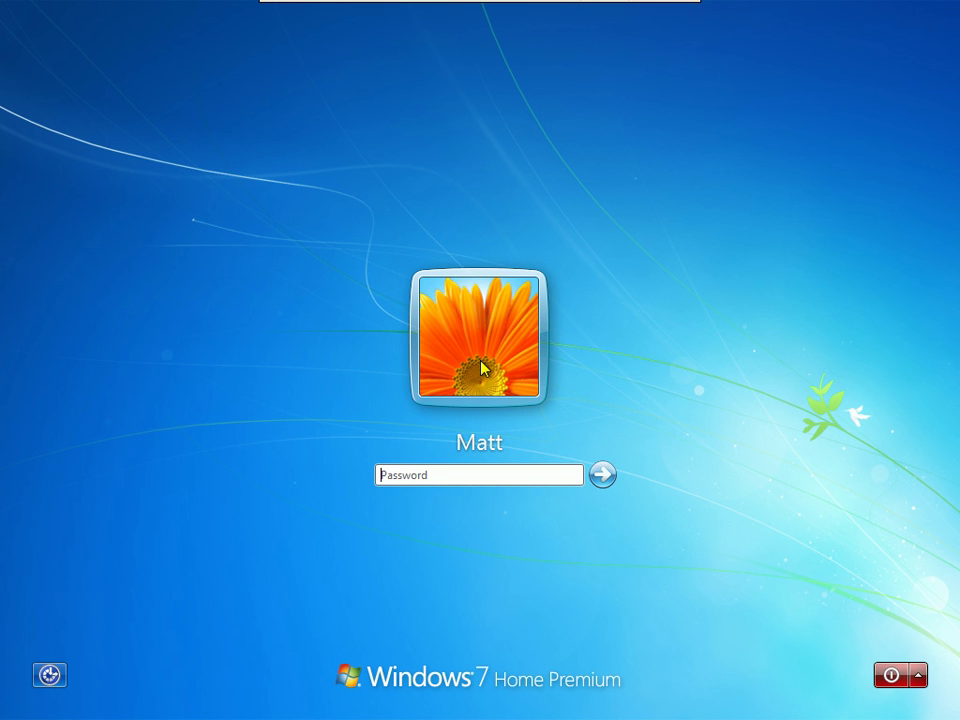
Sign in with the old account password, set a new password when prompted, and reach the desktop.
{"action": "type", "text": "•••••••"}
{"action": "key", "text": "Return"}
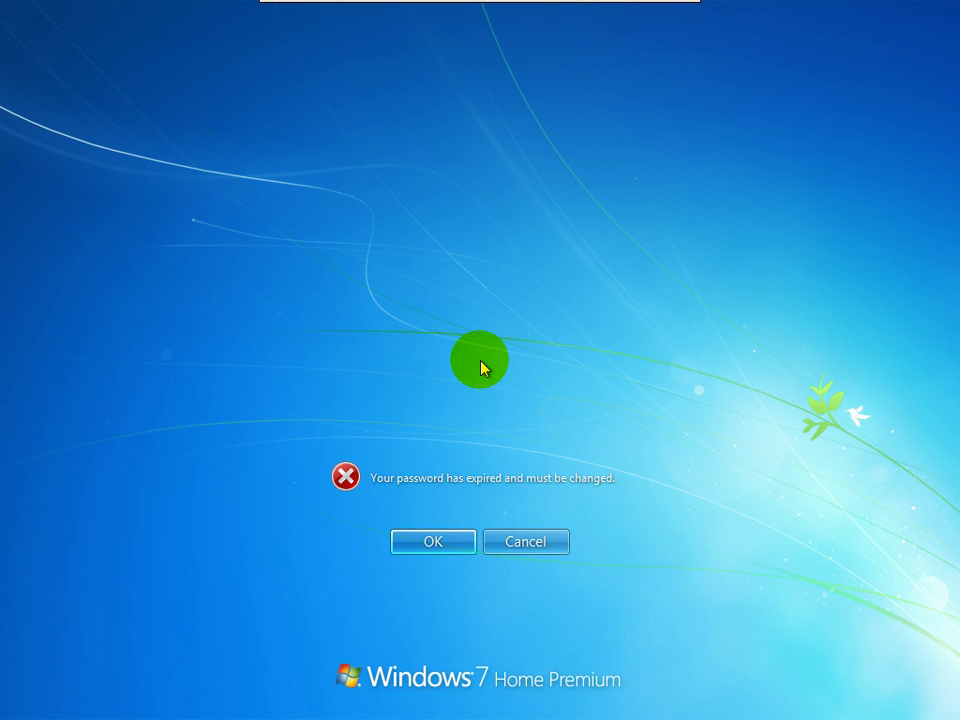
{"action": "key", "text": "Return"}
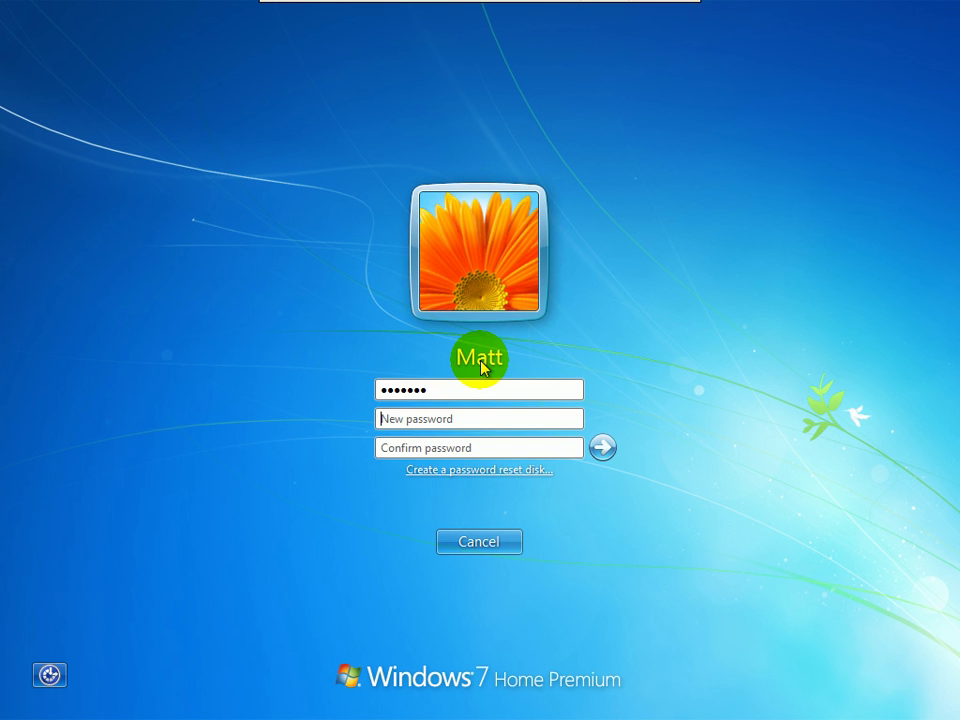
{"action": "key", "text": "Caps_Lock"}
{"action": "key", "text": "Caps_Lock"}
{"action": "type", "text": "•••••••••"}
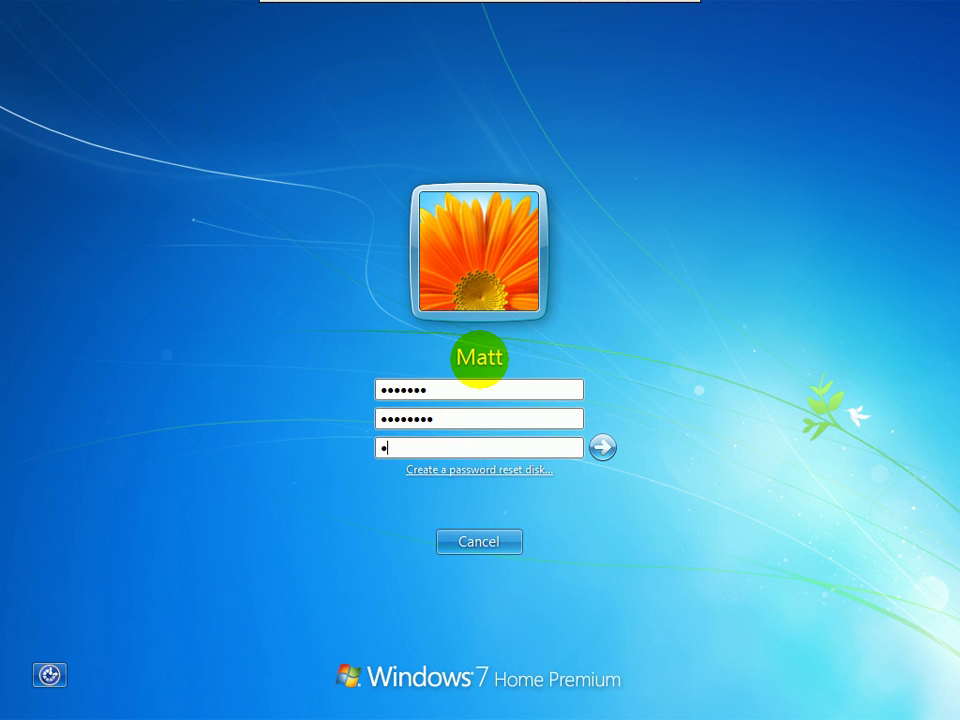
{"action": "type", "text": "••••••"}
{"action": "key", "text": "Return"}
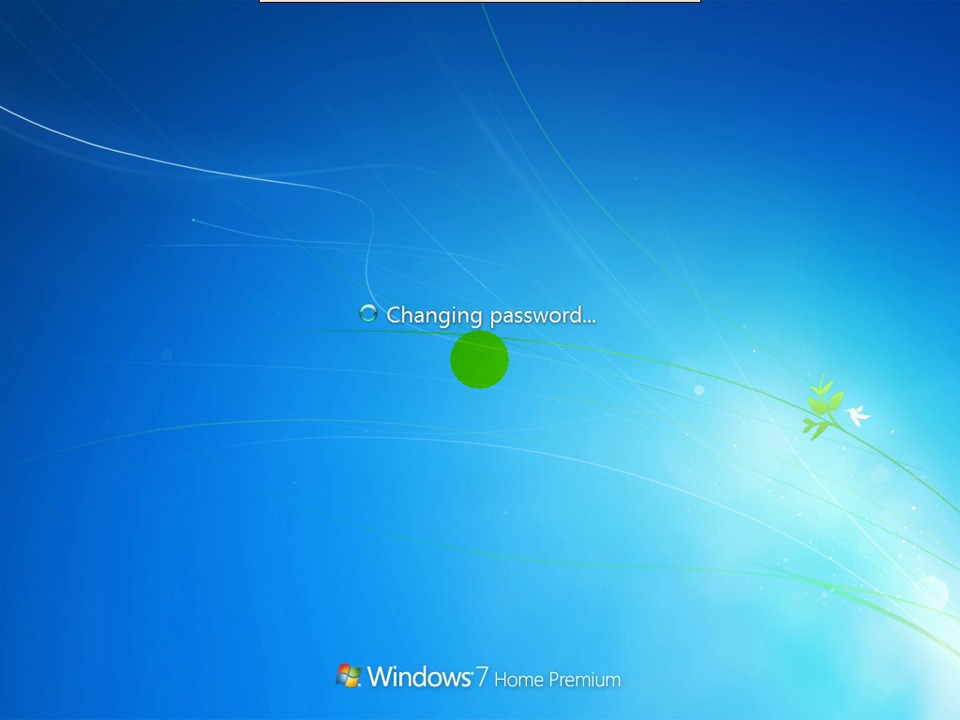
{"action": "key", "text": "Return"}
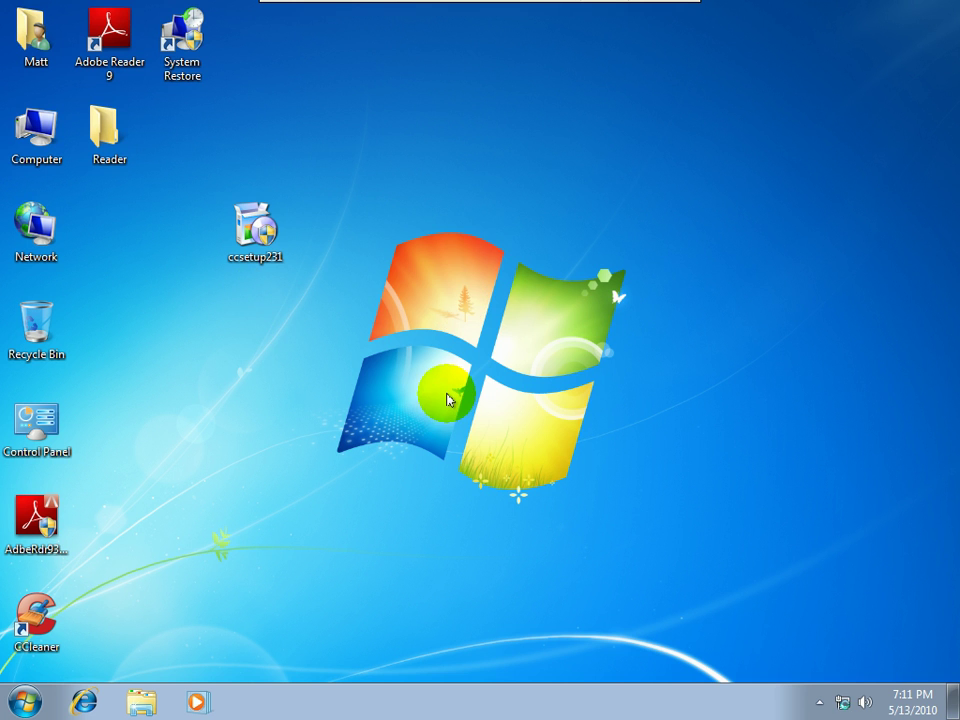
Confirm the Adobe Reader 9 shortcut is broken but keep it, then place CCleaner beside ccsetup231.
{"action": "left_click", "coordinate": [824, 704]}
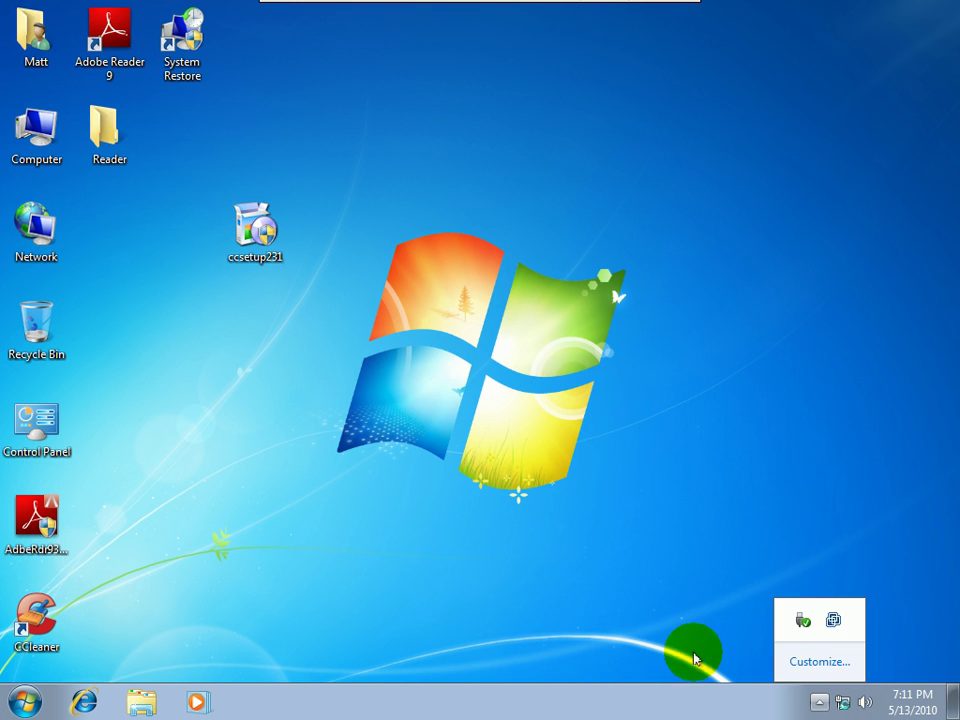
{"action": "left_click", "coordinate": [529, 507]}
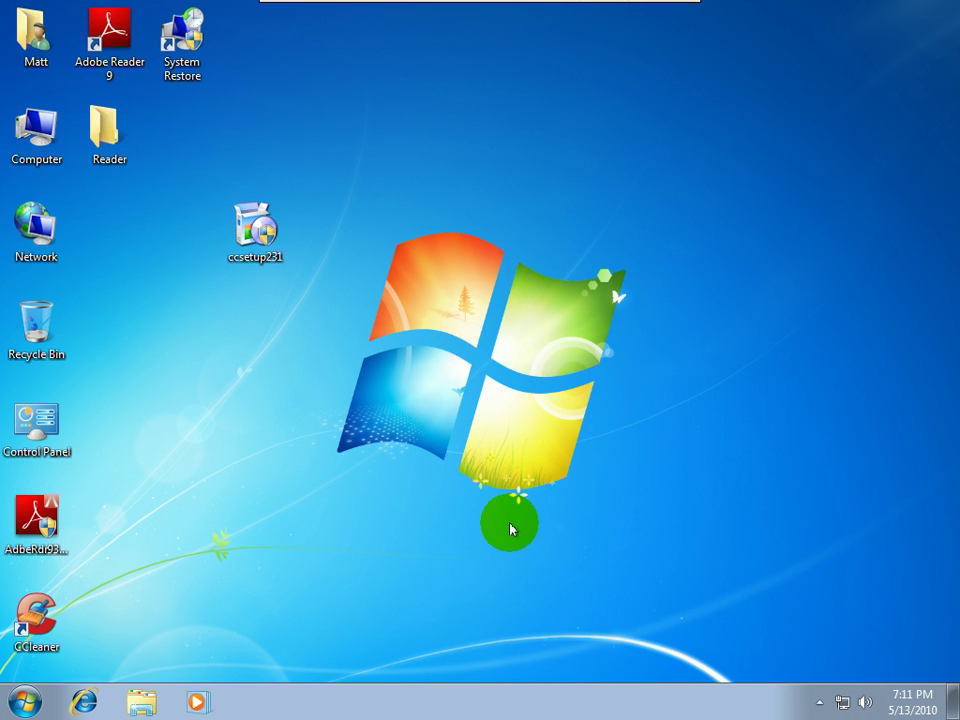
{"action": "left_click", "coordinate": [58, 516]}
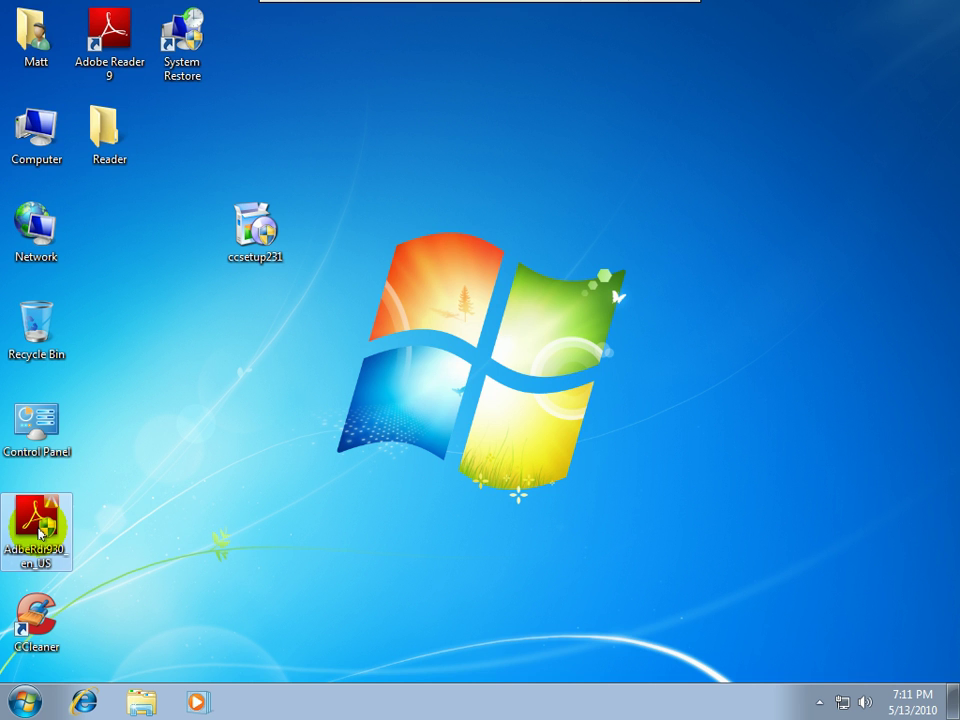
{"action": "double_click", "coordinate": [109, 38]}
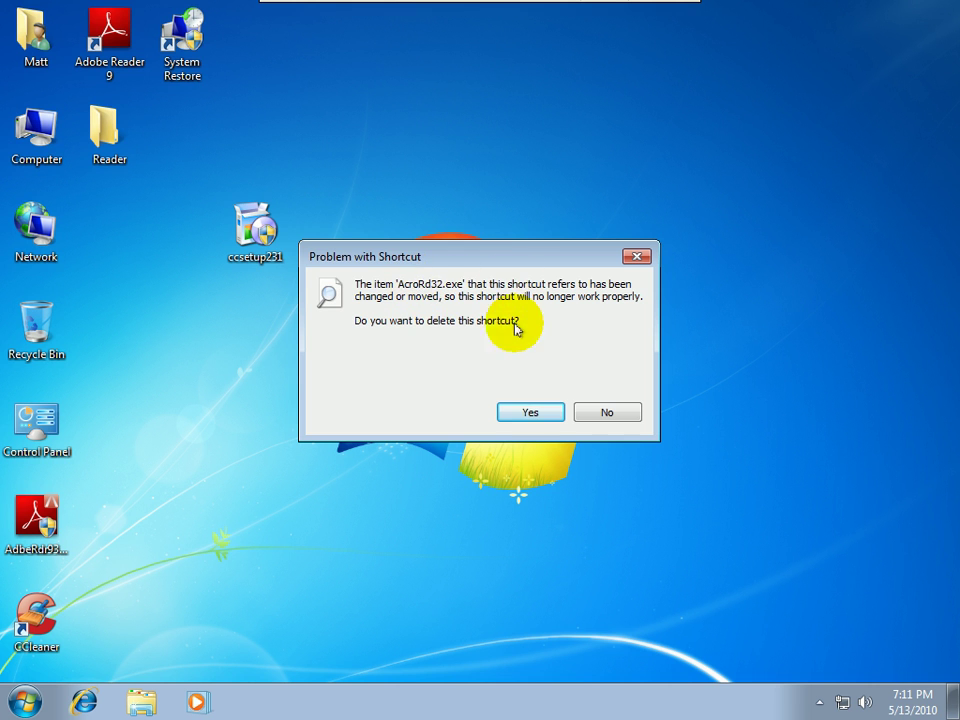
{"action": "left_click", "coordinate": [590, 408]}
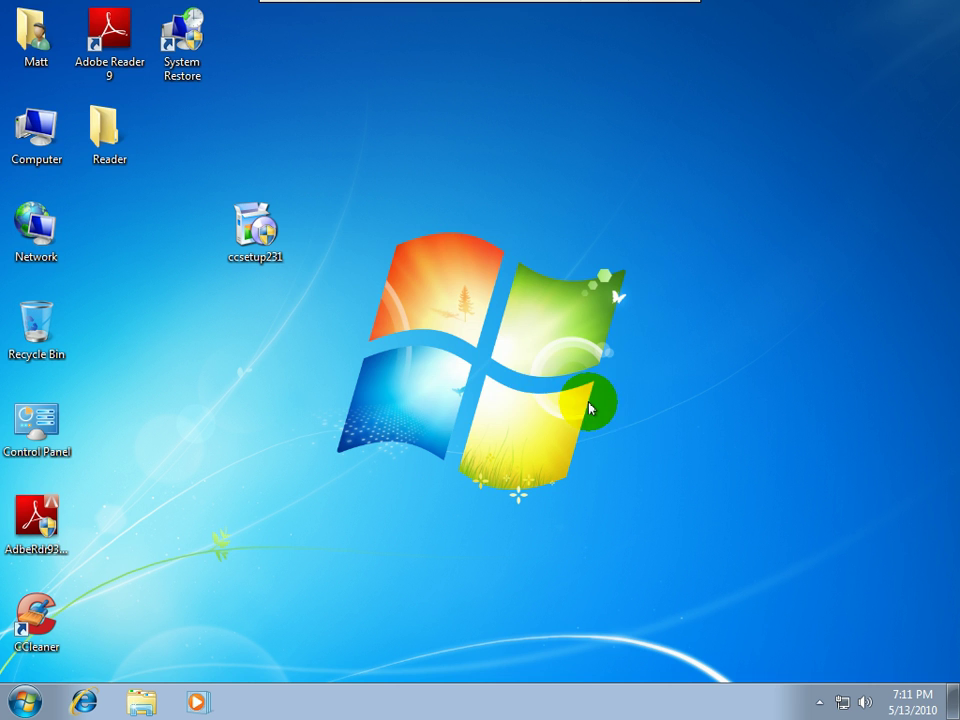
{"action": "left_click", "coordinate": [150, 343]}
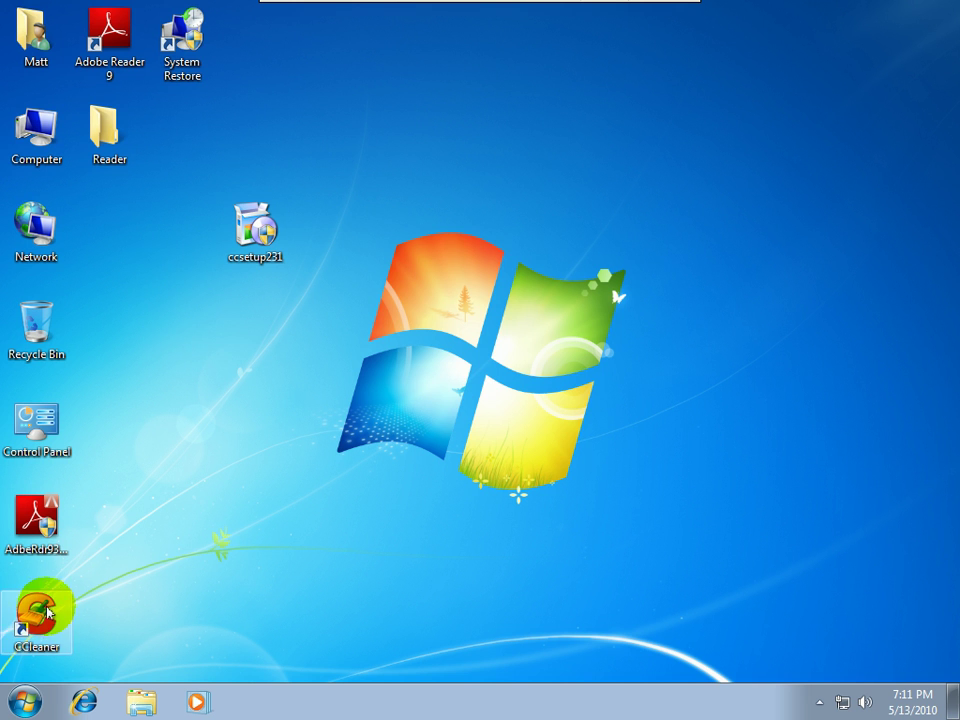
{"action": "left_click_drag", "start_coordinate": [40, 612], "coordinate": [352, 205]}
Launch CCleaner as administrator, maximize it, and go to the Registry section.
{"action": "double_click", "coordinate": [348, 212]}
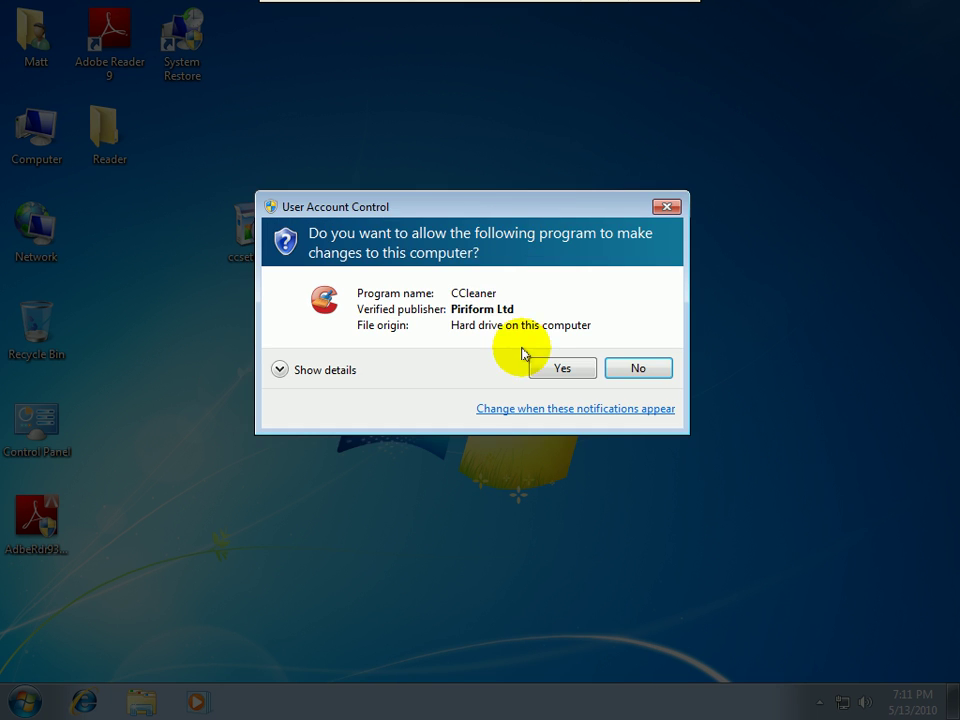
{"action": "left_click", "coordinate": [540, 367]}
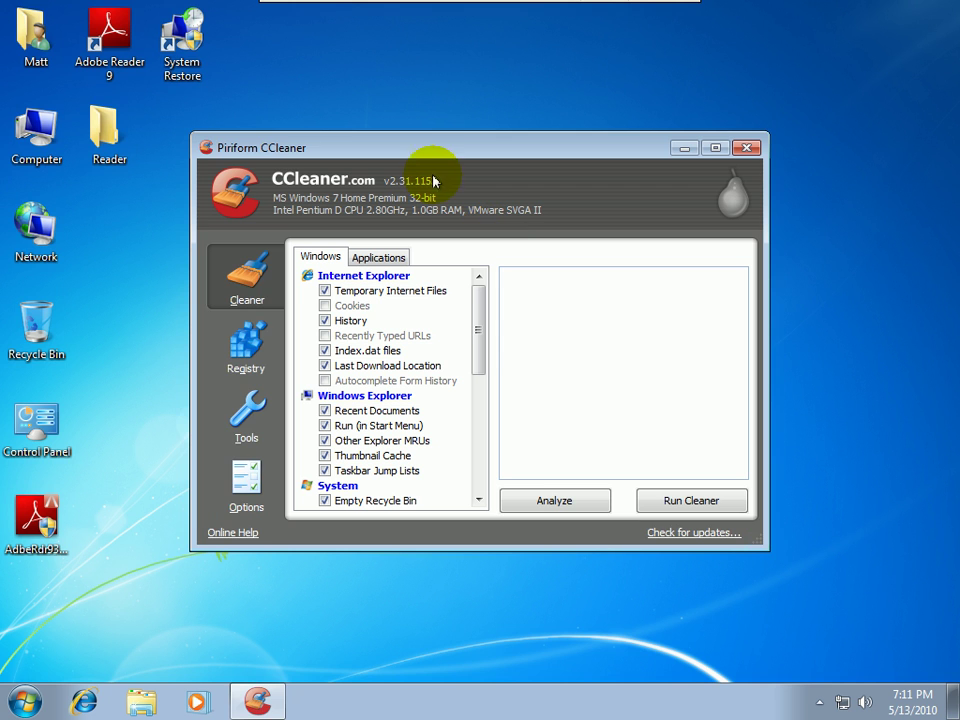
{"action": "double_click", "coordinate": [408, 148]}
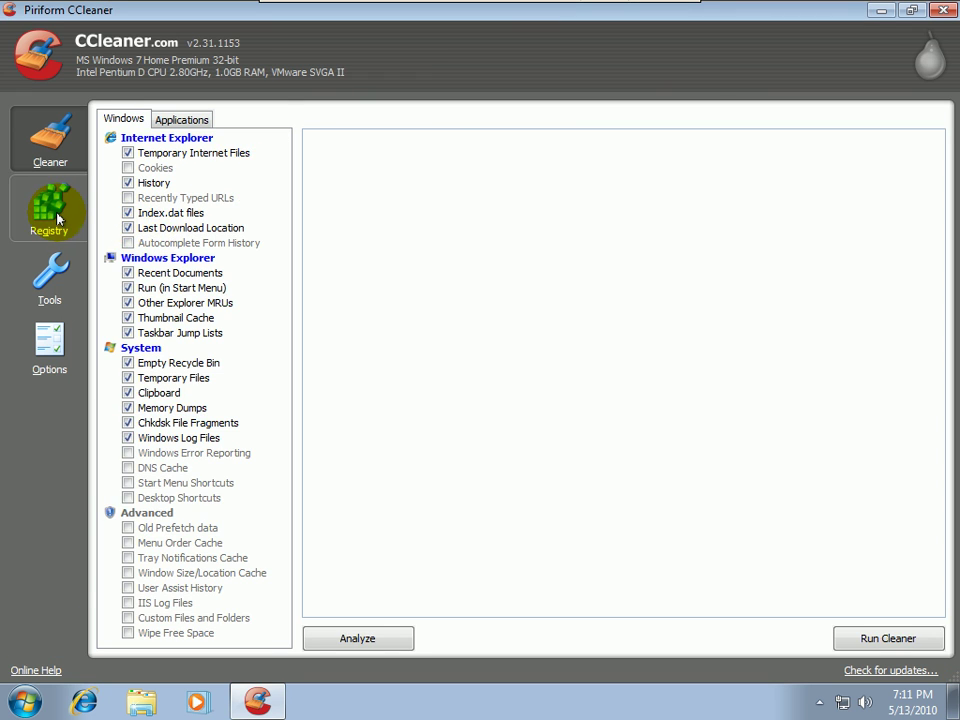
{"action": "left_click", "coordinate": [57, 218]}
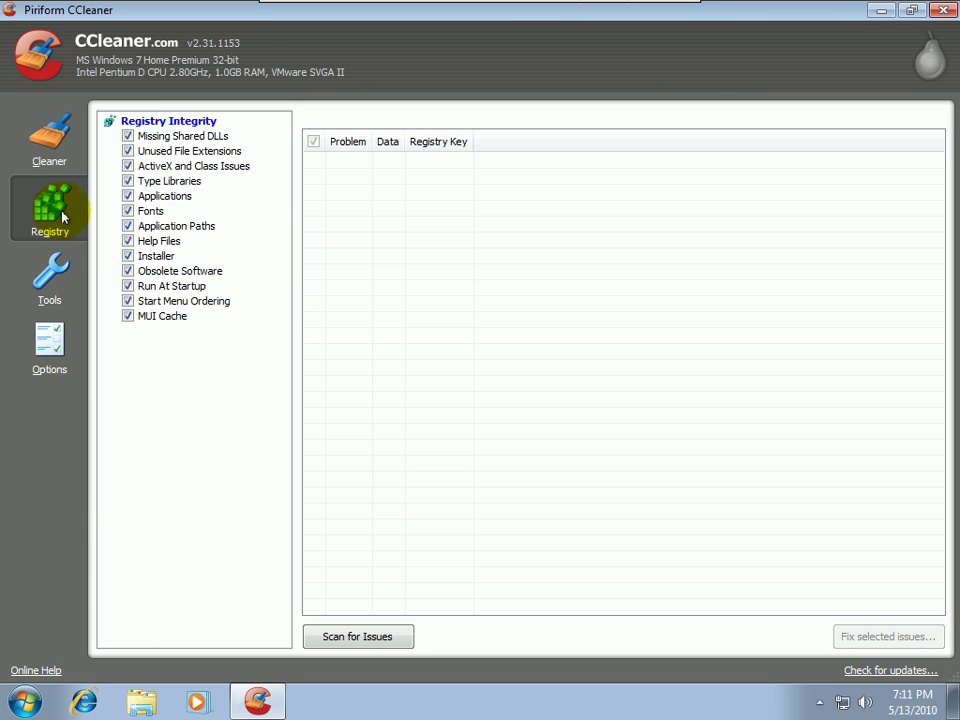
Scan for registry issues, back up the registry before fixing the Adobe Reader 9.0 entries, and close CCleaner.
{"action": "left_click", "coordinate": [338, 636]}
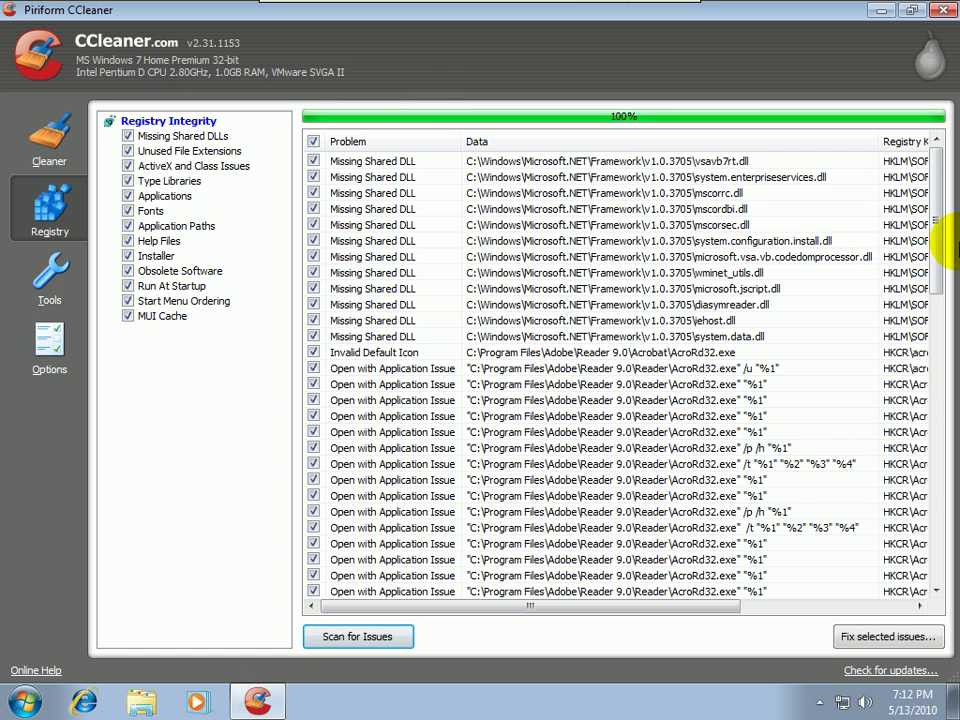
{"action": "left_click_drag", "start_coordinate": [936, 203], "coordinate": [906, 514]}
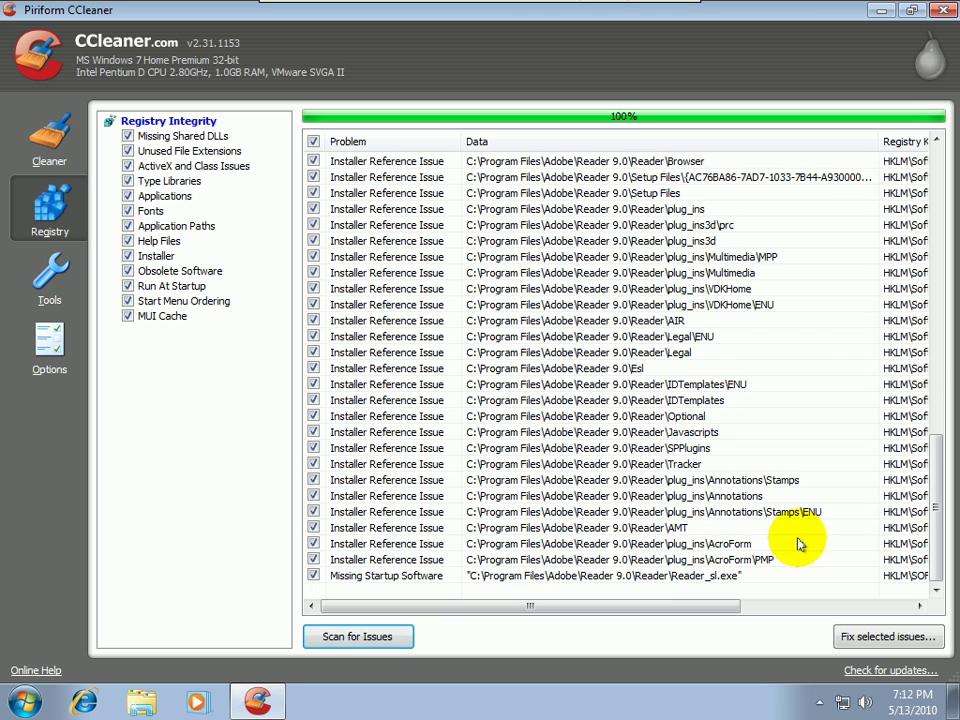
{"action": "left_click", "coordinate": [867, 638]}
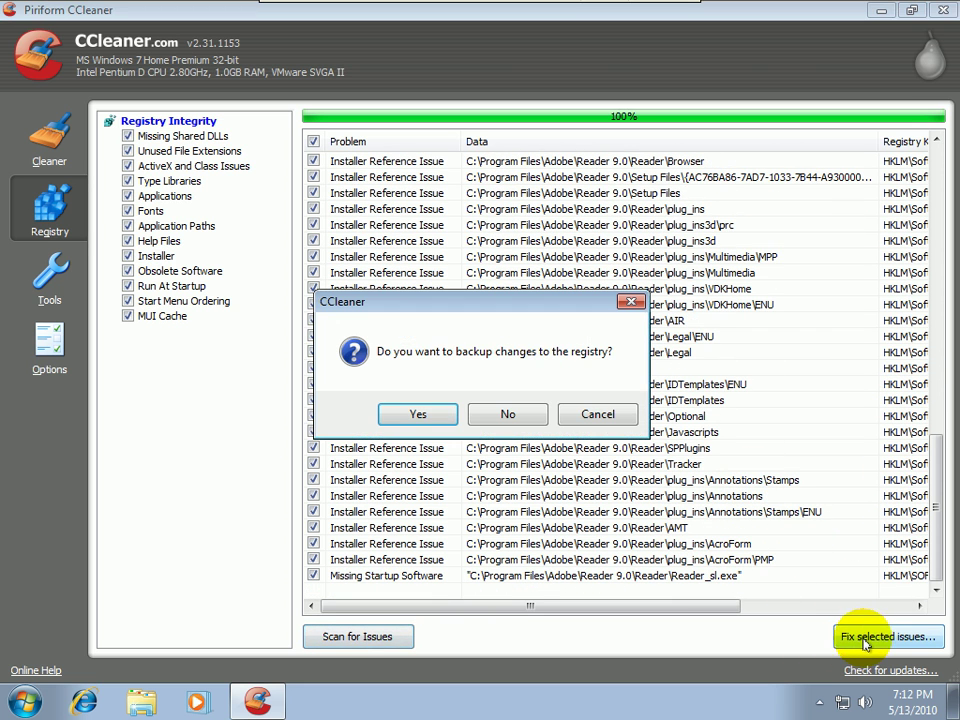
{"action": "left_click", "coordinate": [413, 413]}
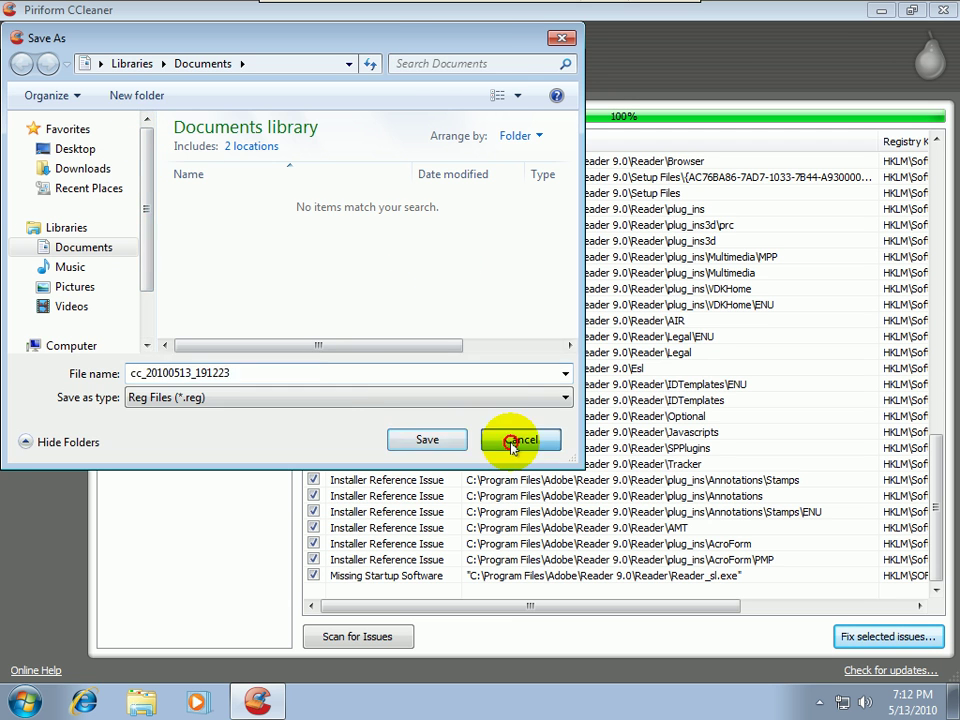
{"action": "left_click", "coordinate": [938, 9]}
{"action": "left_click", "coordinate": [163, 30]}
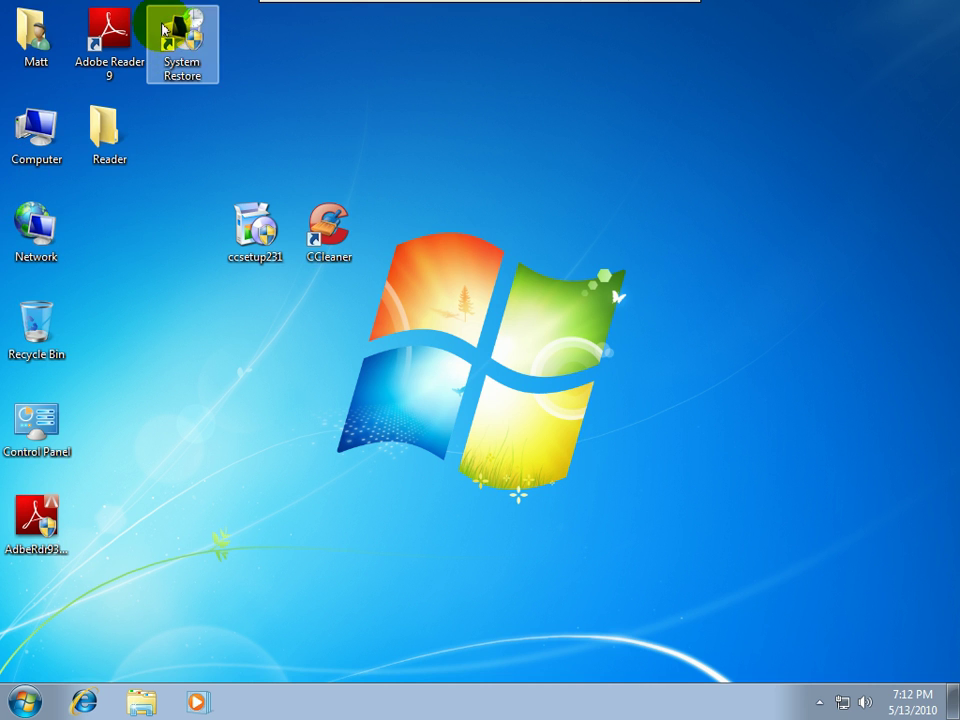
{"action": "double_click", "coordinate": [163, 30]}
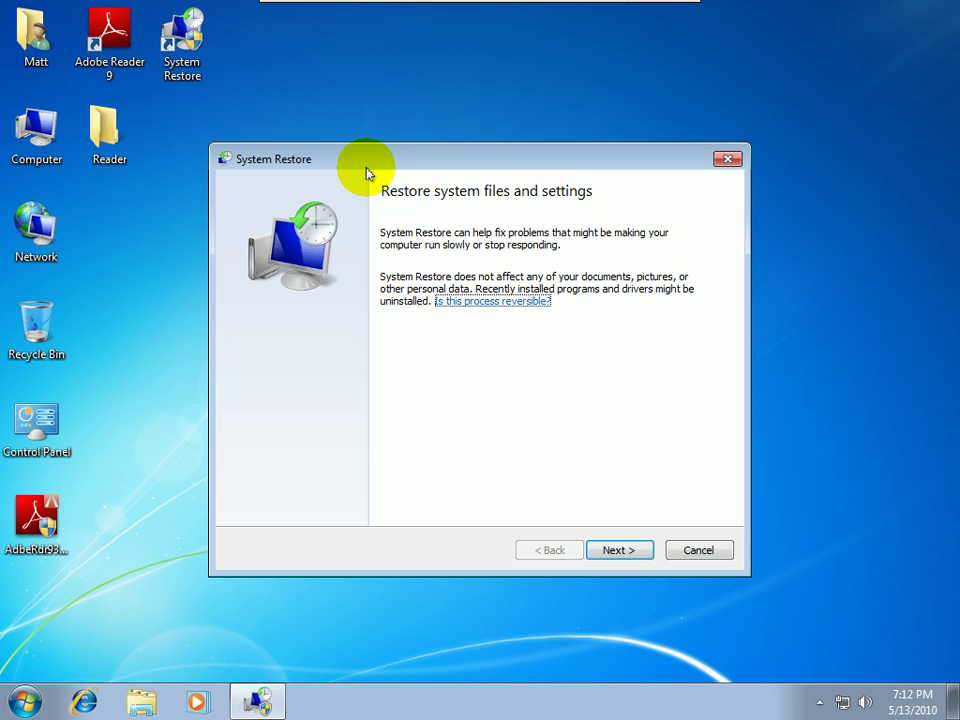
{"action": "left_click", "coordinate": [612, 552]}
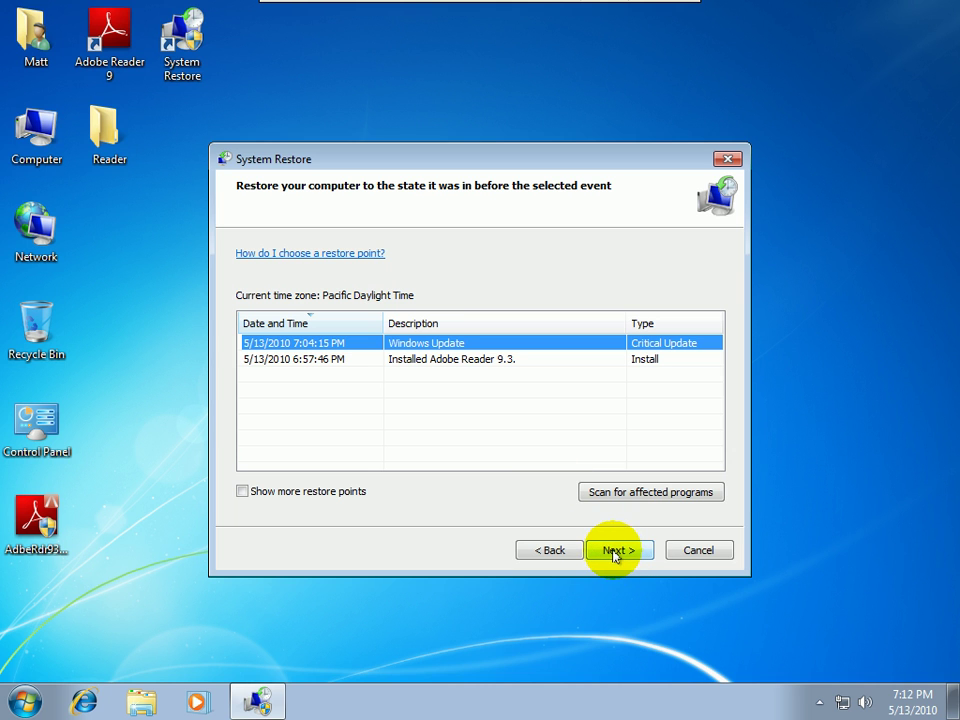
{"action": "left_click", "coordinate": [697, 551]}
Switch the virtual machine to full screen and open System protection from Computer's properties.
{"action": "right_click", "coordinate": [45, 133]}
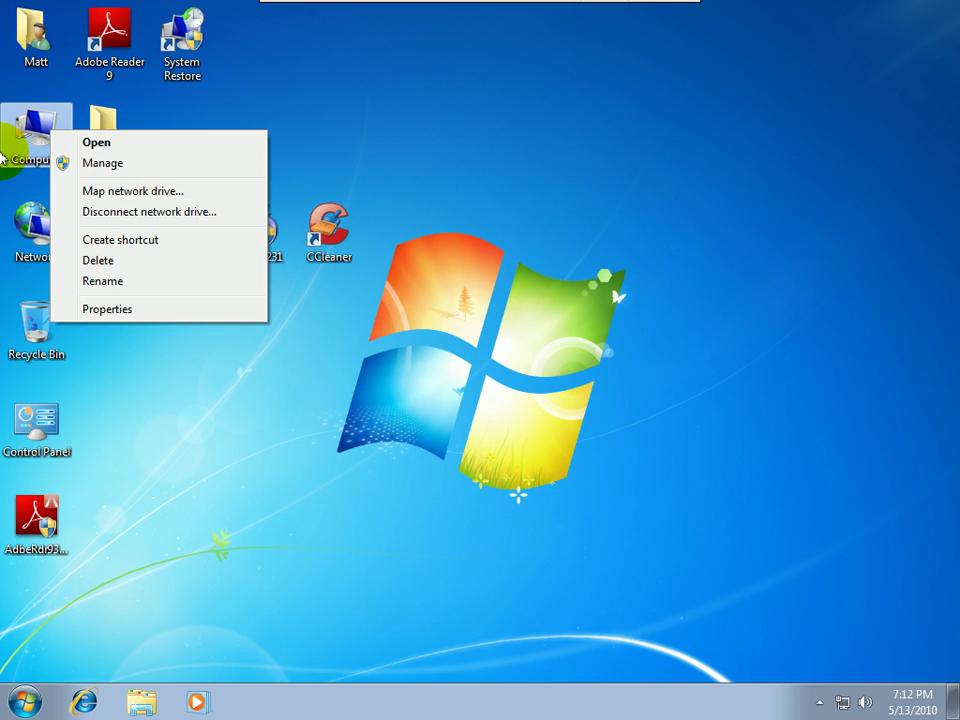
{"action": "left_click", "coordinate": [17, 141]}
{"action": "mouse_move", "coordinate": [589, 4]}
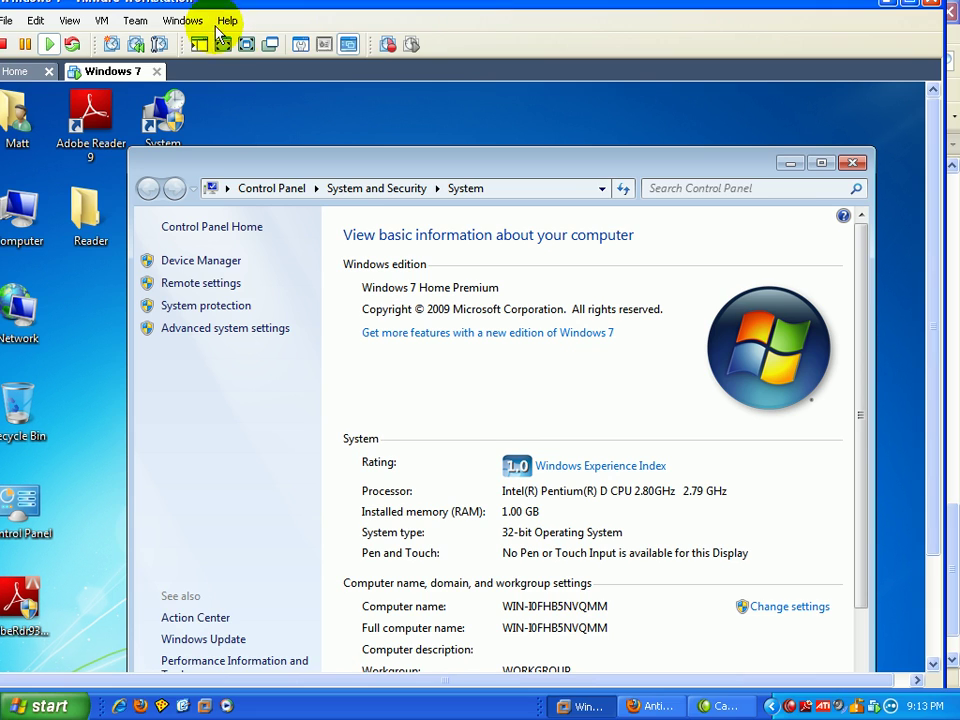
{"action": "left_click", "coordinate": [246, 44]}
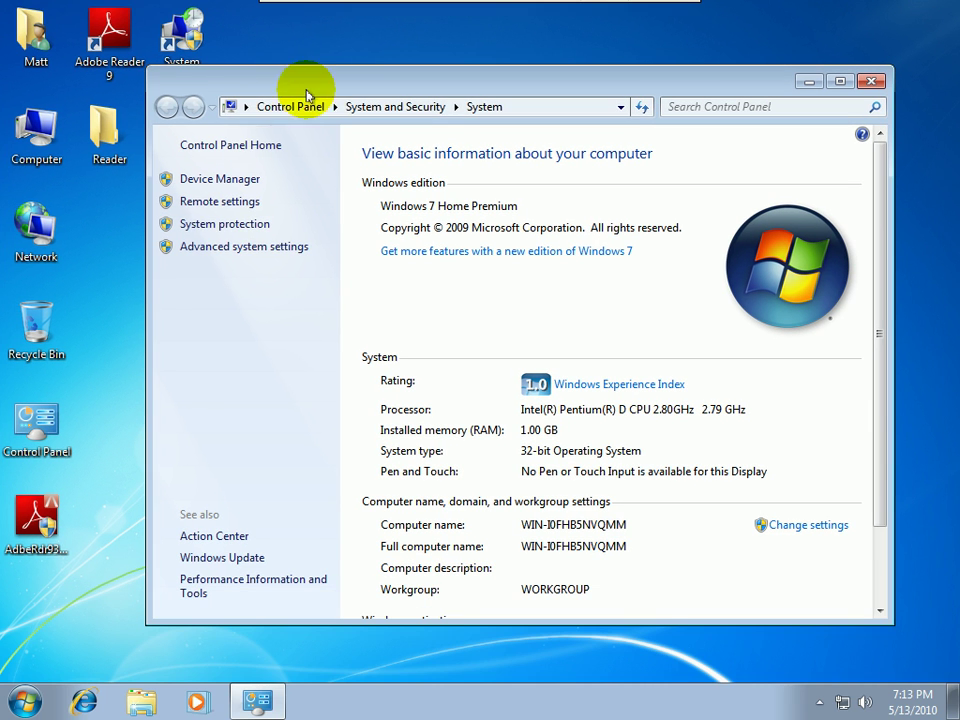
{"action": "left_click", "coordinate": [228, 227]}
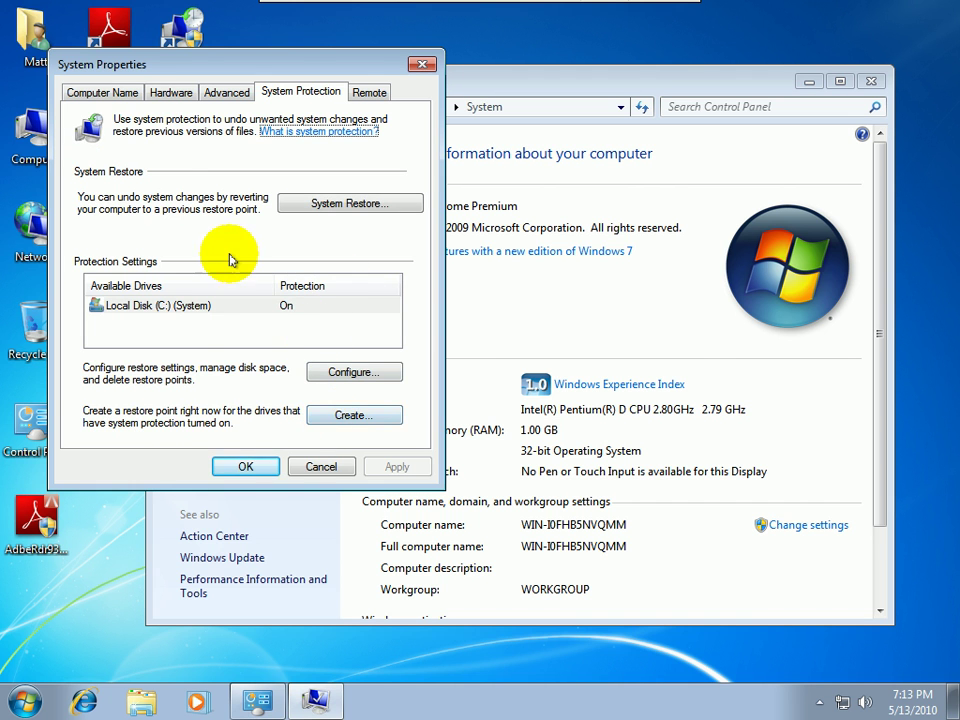
Create a restore point described as 'before reg clean'.
{"action": "left_click", "coordinate": [336, 416]}
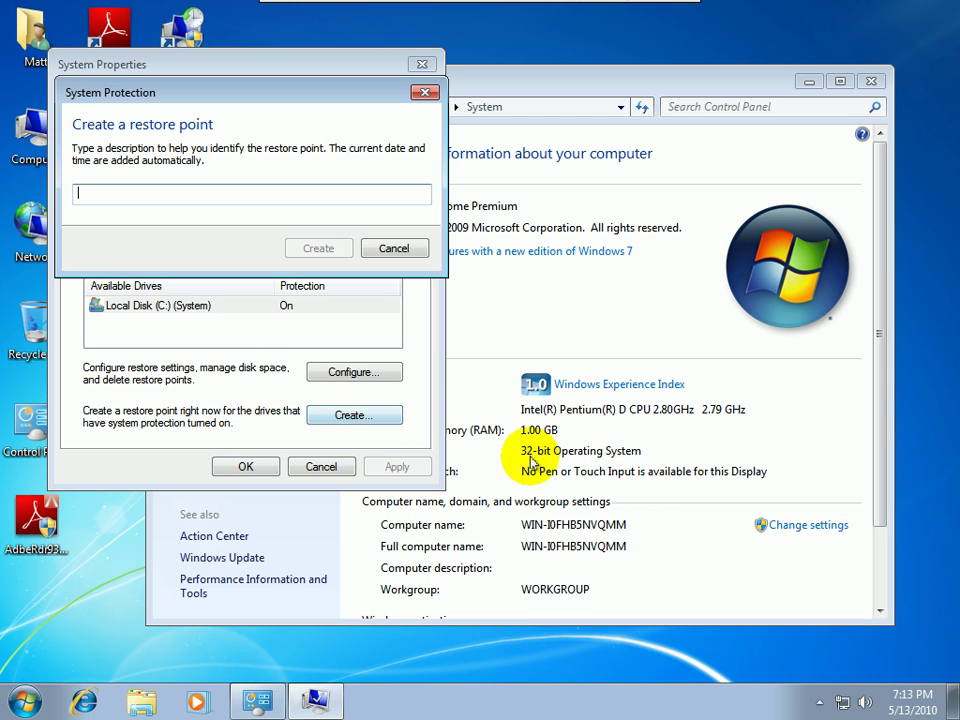
{"action": "type", "text": "before reg clean"}
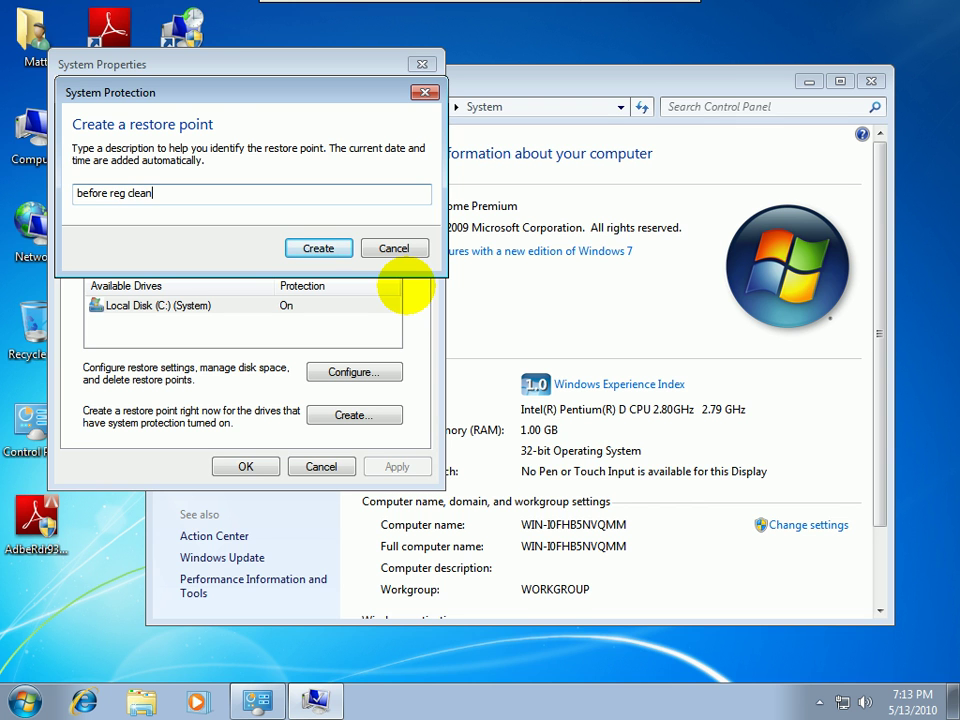
{"action": "left_click", "coordinate": [318, 250]}
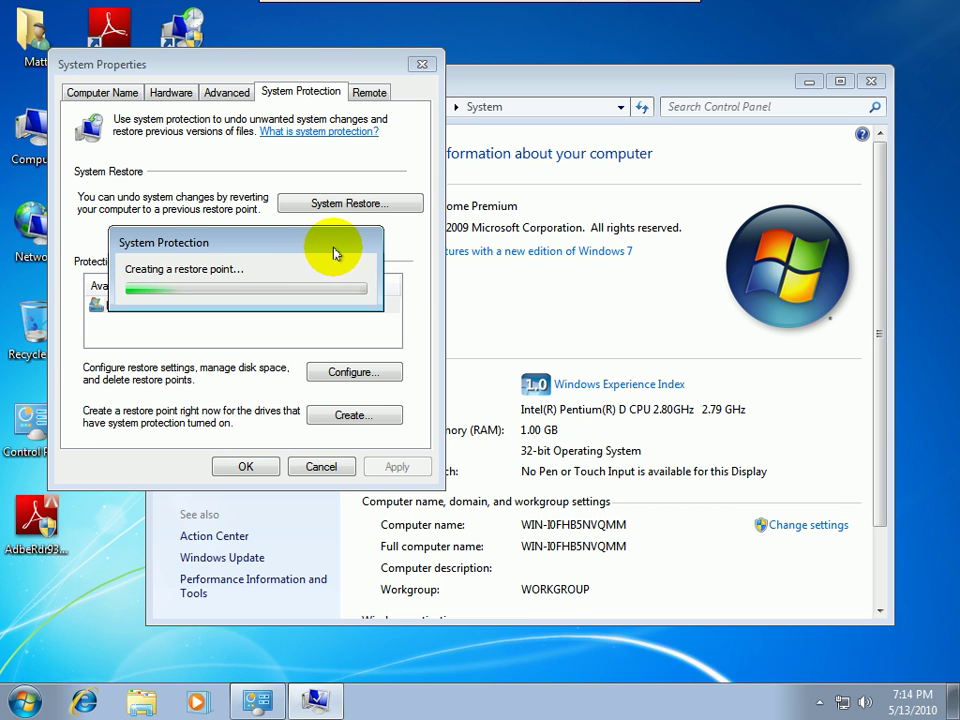
{"action": "left_click", "coordinate": [619, 88]}
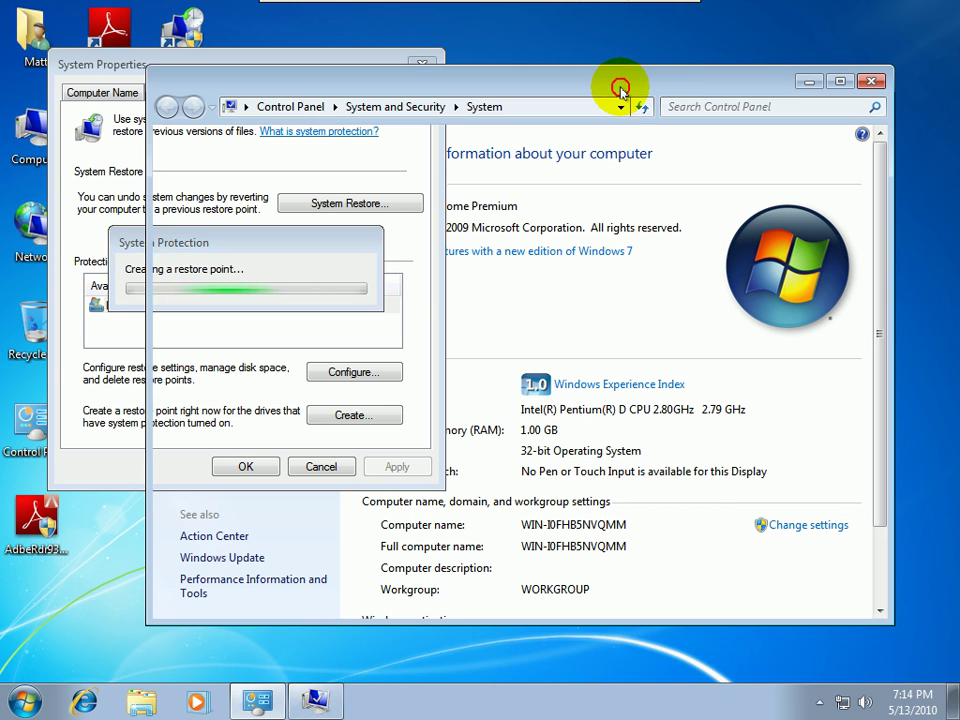
Dismiss the 'before reg clean' restore point confirmation and close System Properties.
{"action": "left_click", "coordinate": [869, 84]}
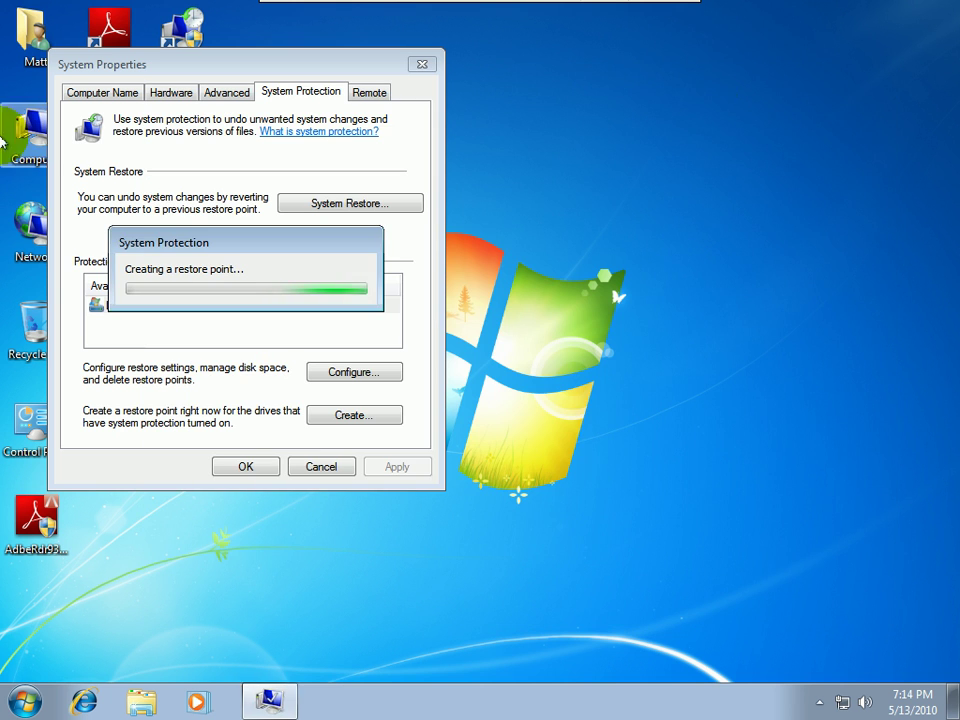
{"action": "right_click", "coordinate": [34, 136]}
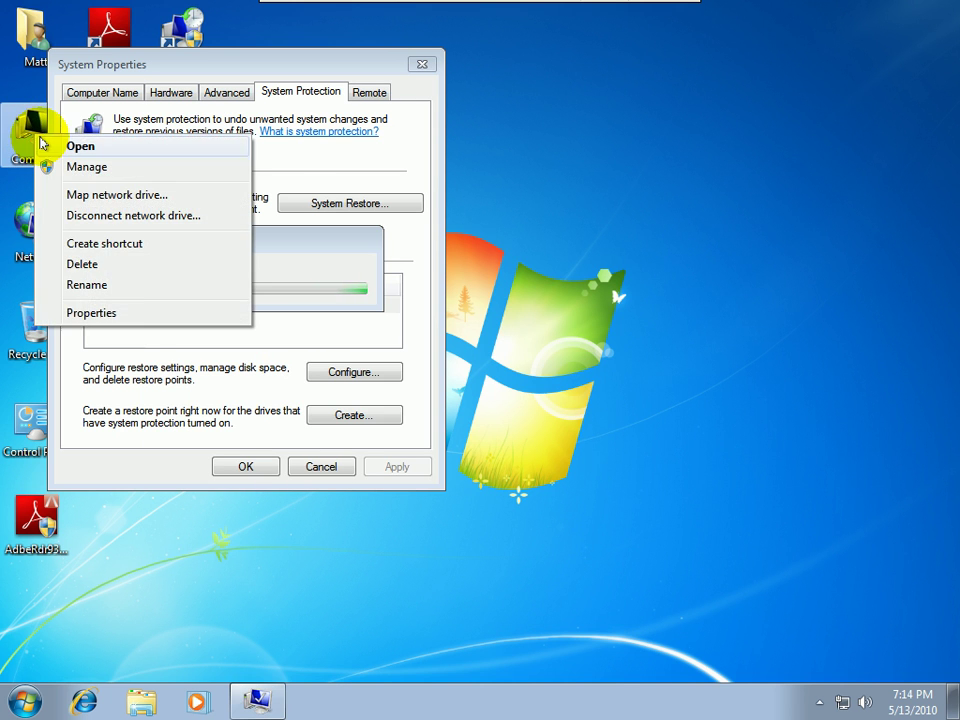
{"action": "left_click", "coordinate": [123, 316]}
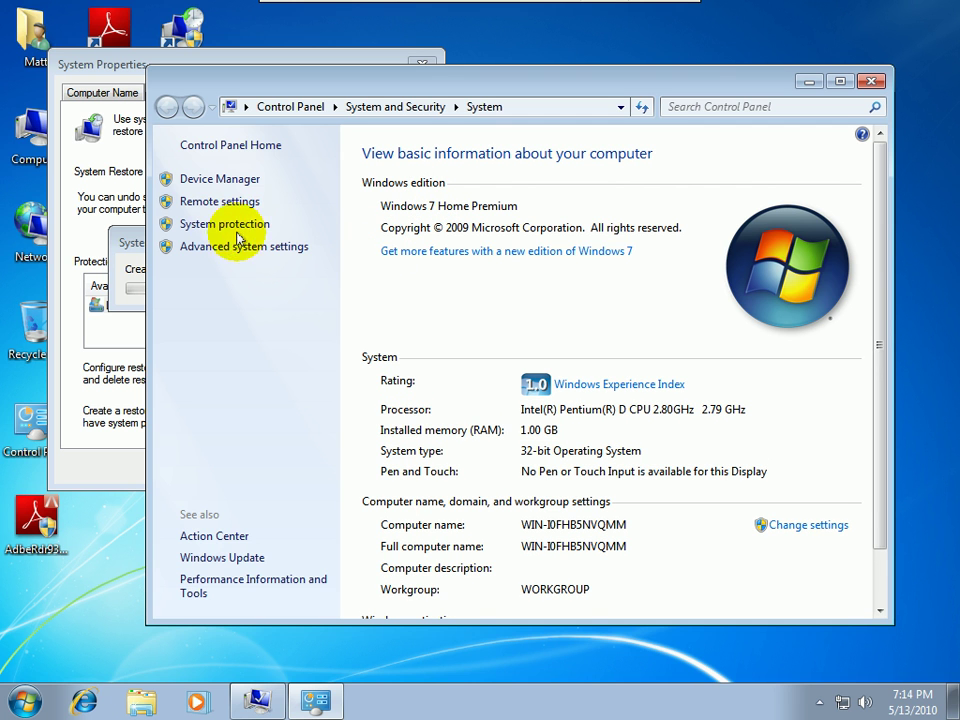
{"action": "left_click", "coordinate": [218, 228]}
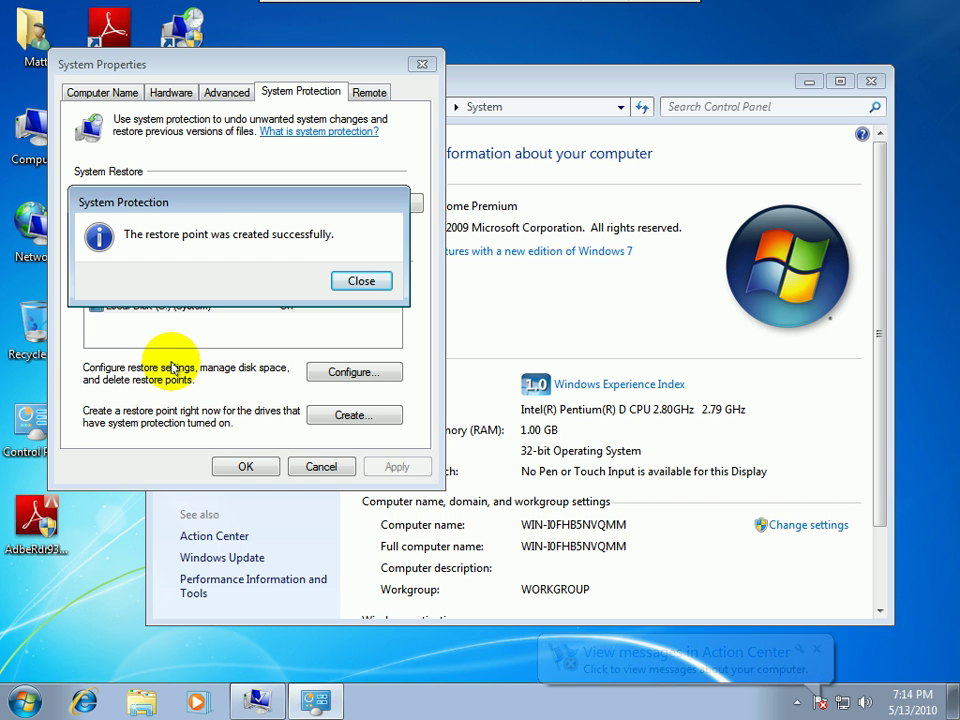
{"action": "left_click", "coordinate": [356, 281]}
{"action": "left_click", "coordinate": [245, 467]}
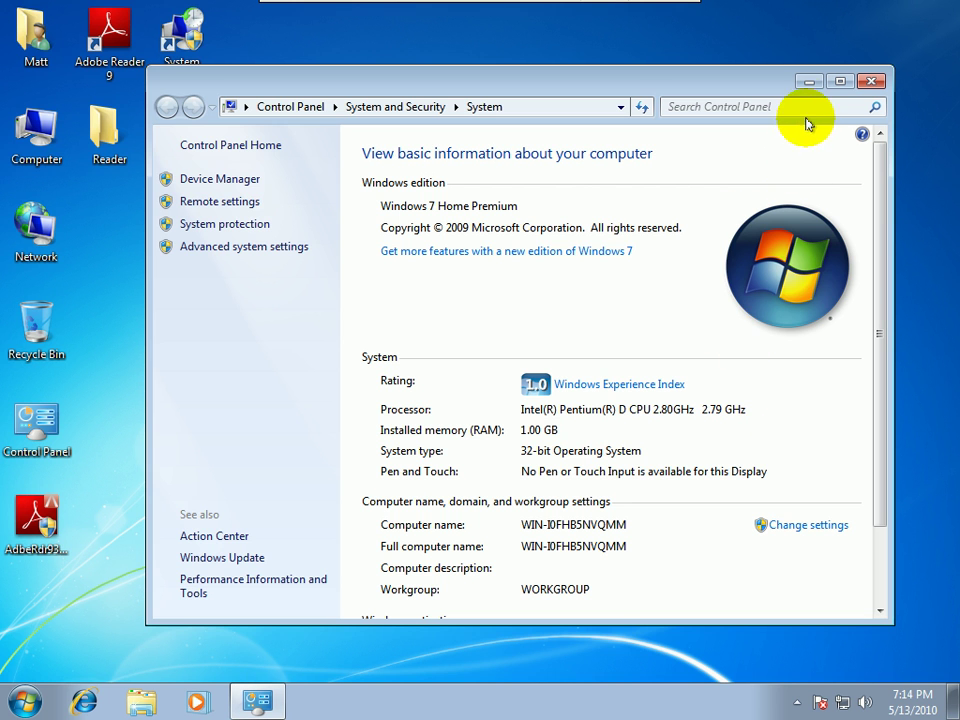
Relaunch CCleaner as administrator and scan the registry, listing Missing Shared DLL and Adobe Reader 9.0 issues.
{"action": "left_click", "coordinate": [870, 81]}
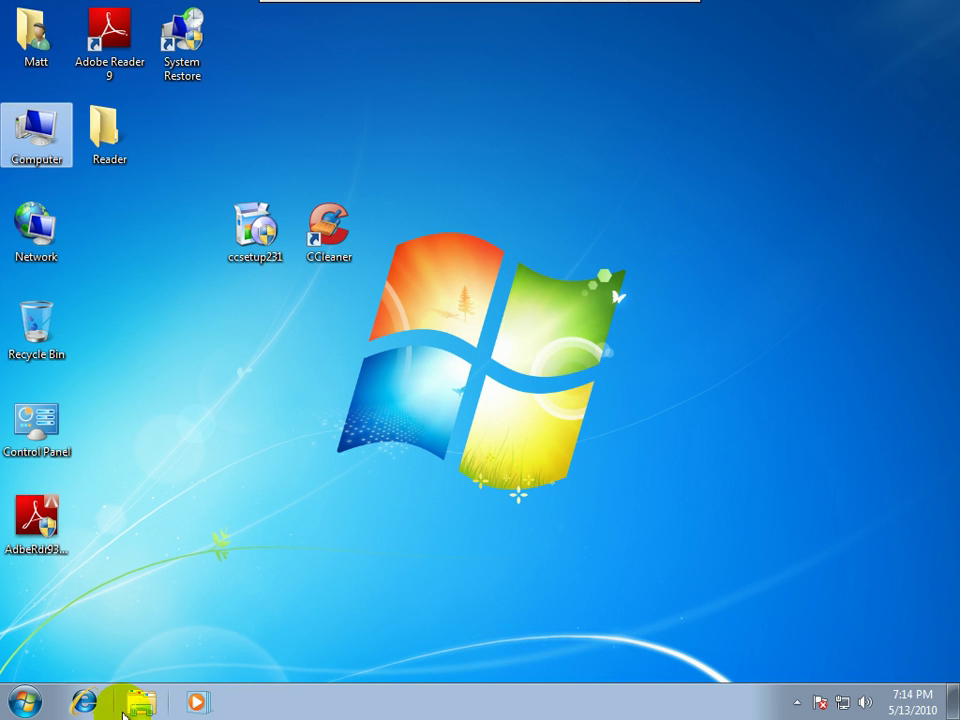
{"action": "left_click", "coordinate": [796, 704]}
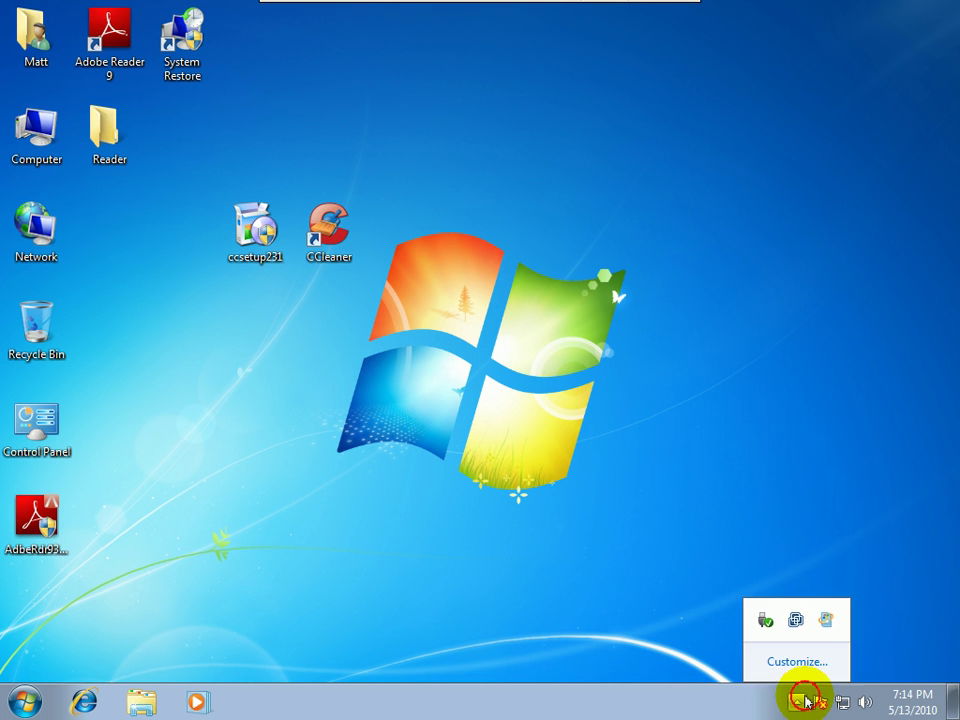
{"action": "left_click", "coordinate": [328, 237]}
{"action": "left_click", "coordinate": [559, 369]}
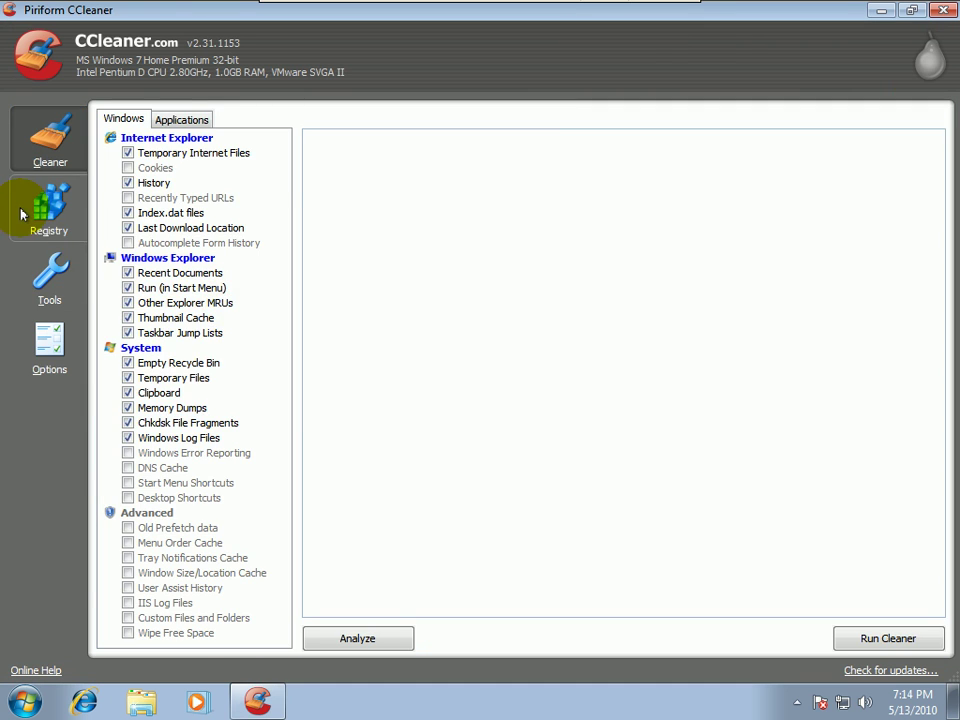
{"action": "left_click", "coordinate": [50, 275]}
{"action": "left_click", "coordinate": [50, 210]}
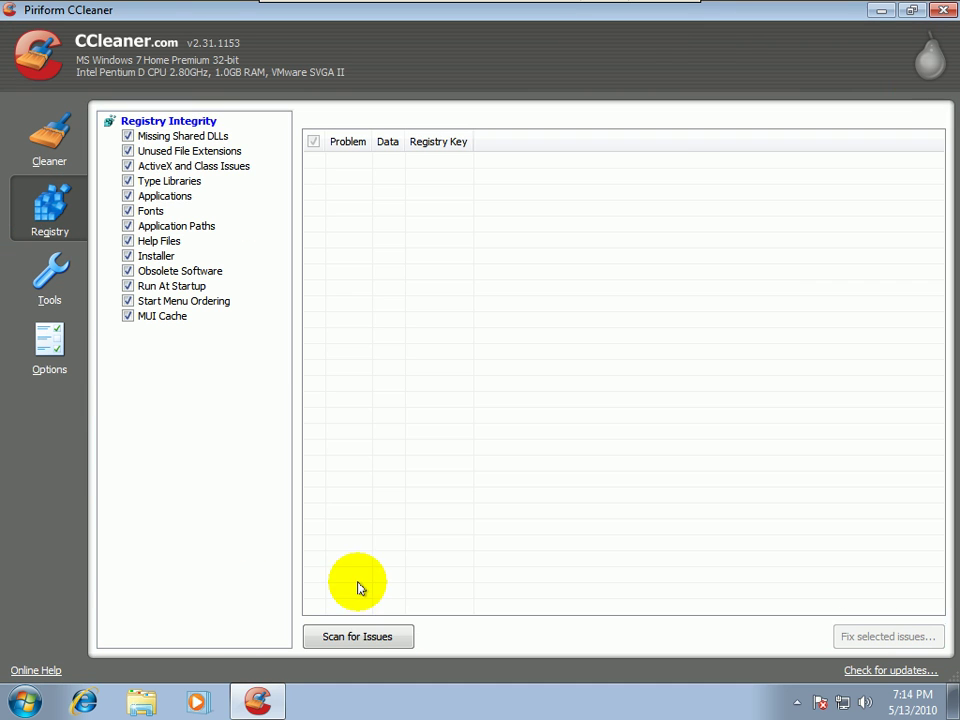
{"action": "left_click", "coordinate": [357, 636]}
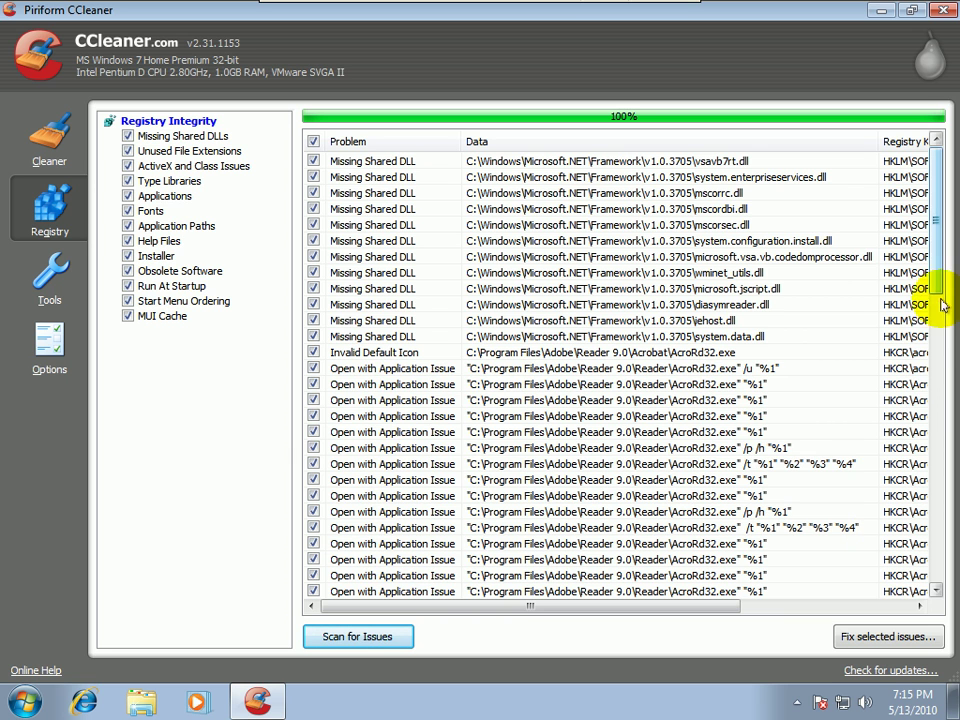
Save a registry backup and fix all selected registry issues.
{"action": "left_click", "coordinate": [880, 636]}
{"action": "left_click", "coordinate": [417, 415]}
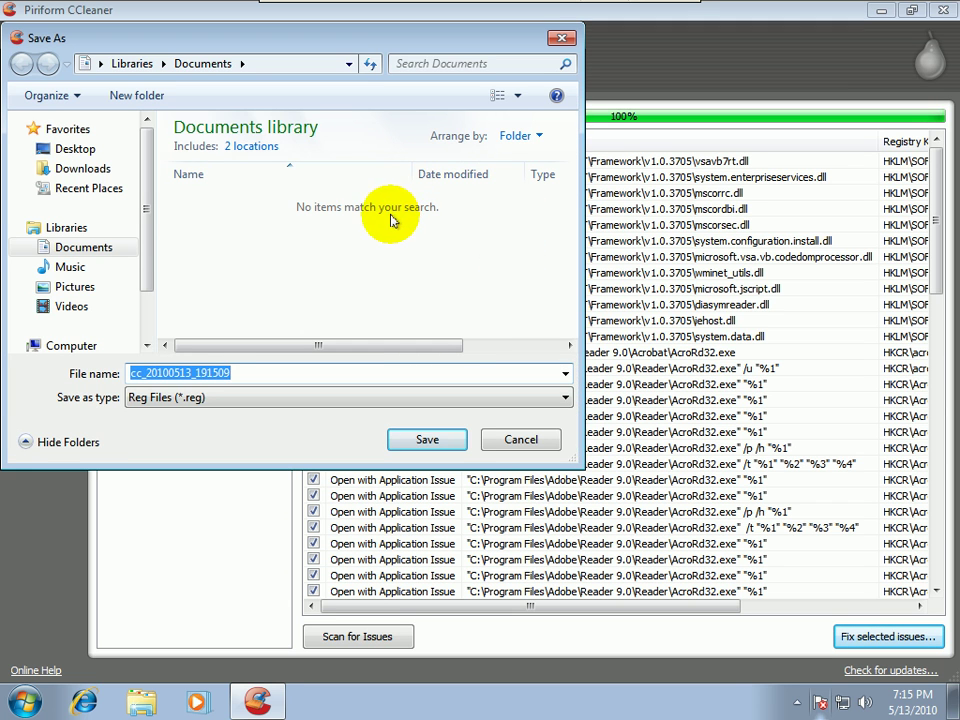
{"action": "left_click", "coordinate": [427, 439]}
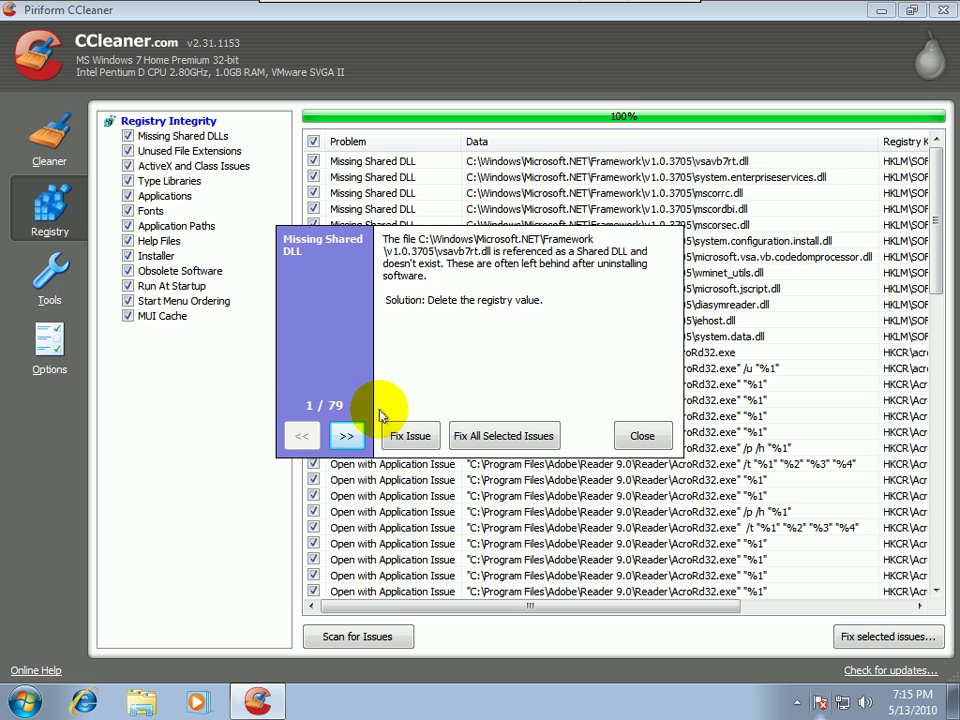
{"action": "left_click", "coordinate": [495, 436]}
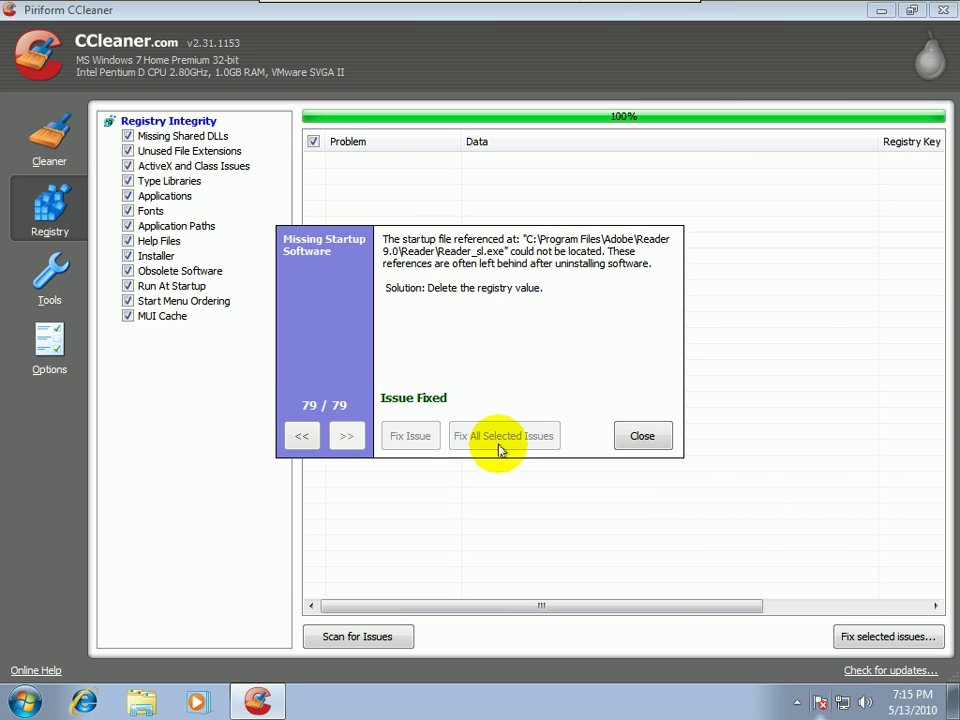
{"action": "left_click", "coordinate": [640, 436]}
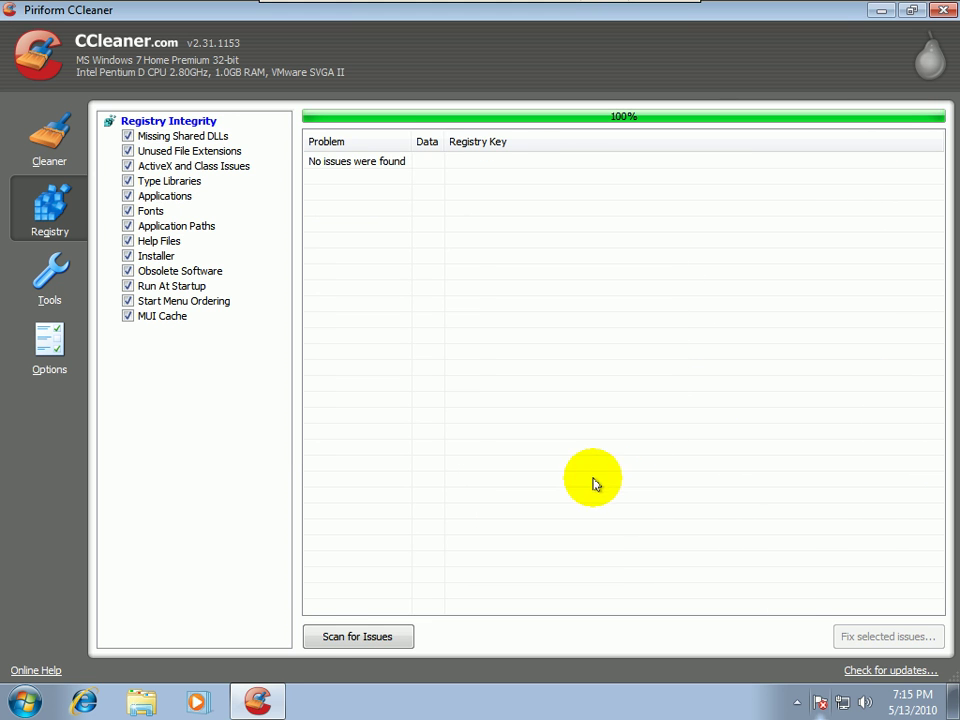
Rescan, back up and fix the remaining Open with Application issue, confirm no issues remain, then close CCleaner.
{"action": "left_click", "coordinate": [326, 640]}
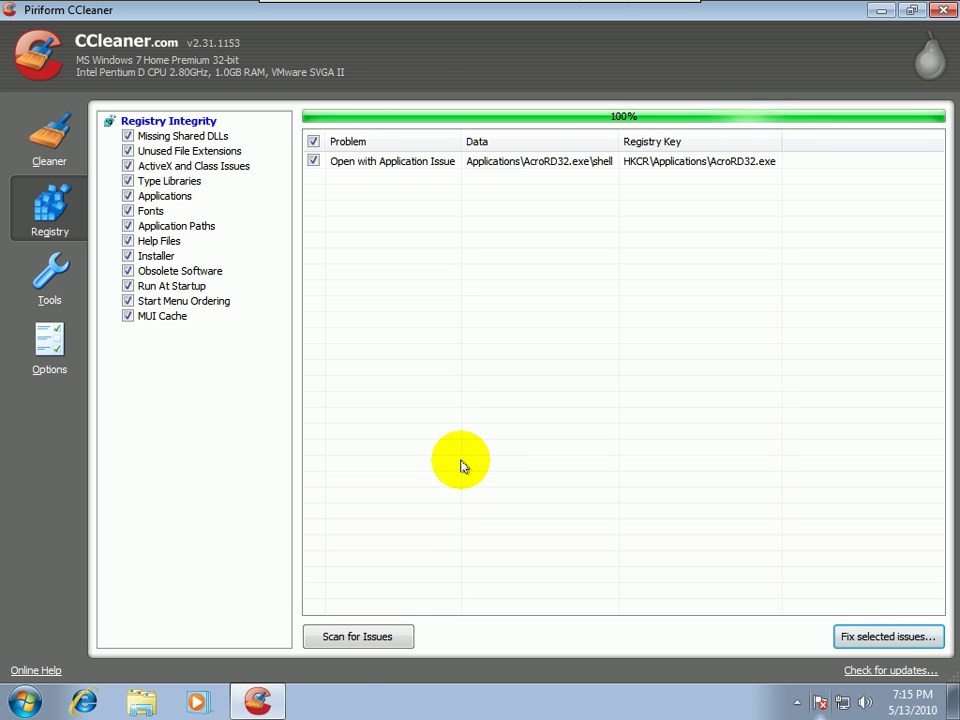
{"action": "left_click", "coordinate": [868, 636]}
{"action": "left_click", "coordinate": [392, 410]}
{"action": "left_click", "coordinate": [394, 448]}
{"action": "left_click", "coordinate": [405, 438]}
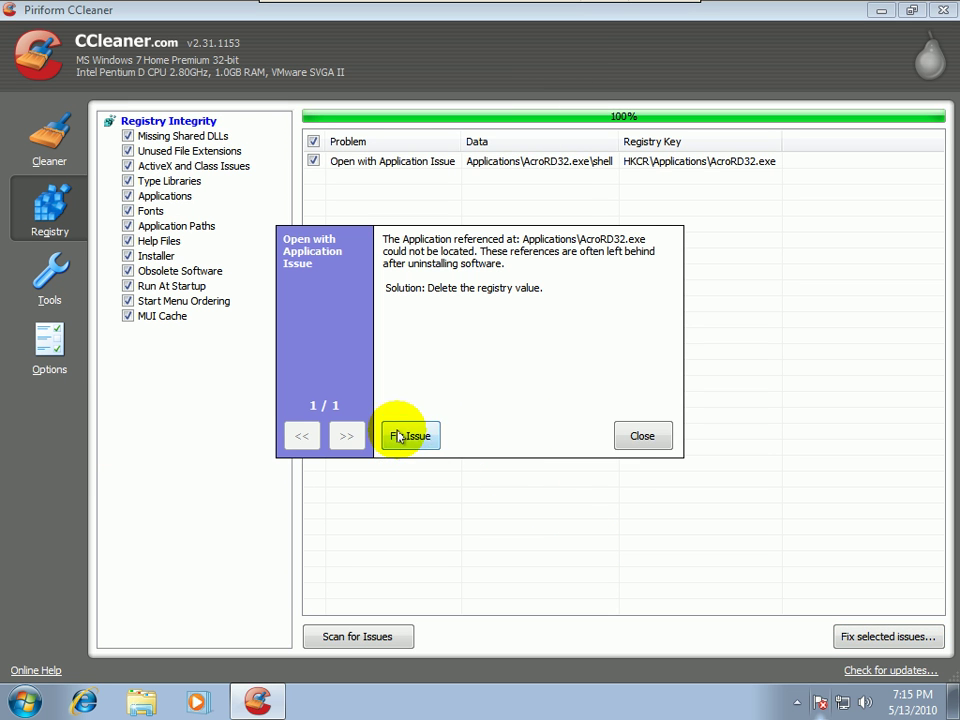
{"action": "left_click", "coordinate": [653, 443]}
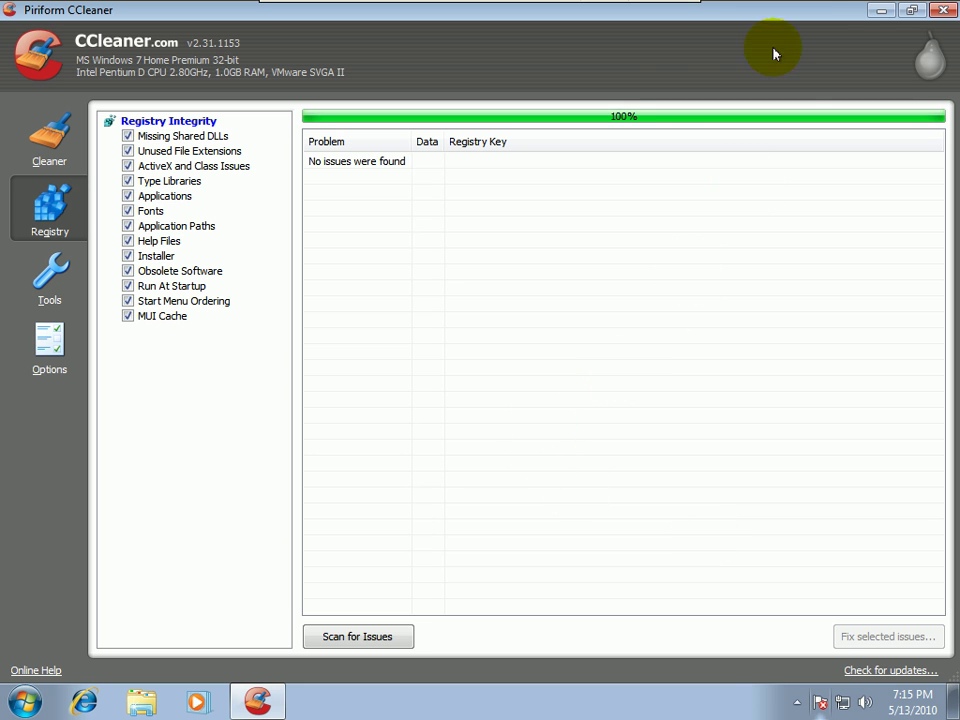
{"action": "left_click", "coordinate": [349, 633]}
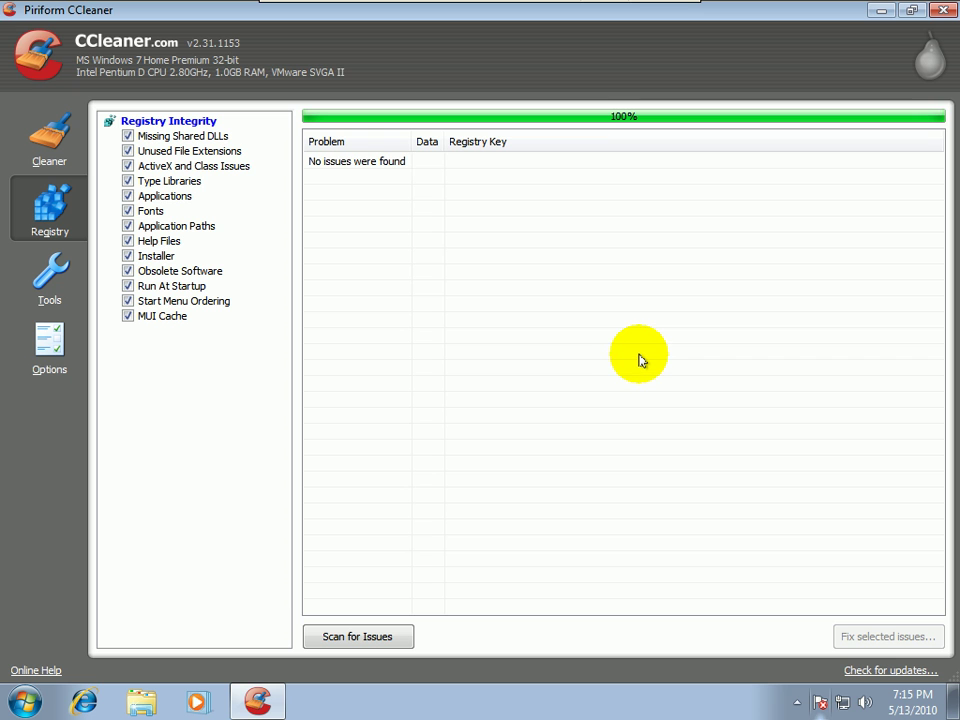
{"action": "left_click", "coordinate": [943, 10]}
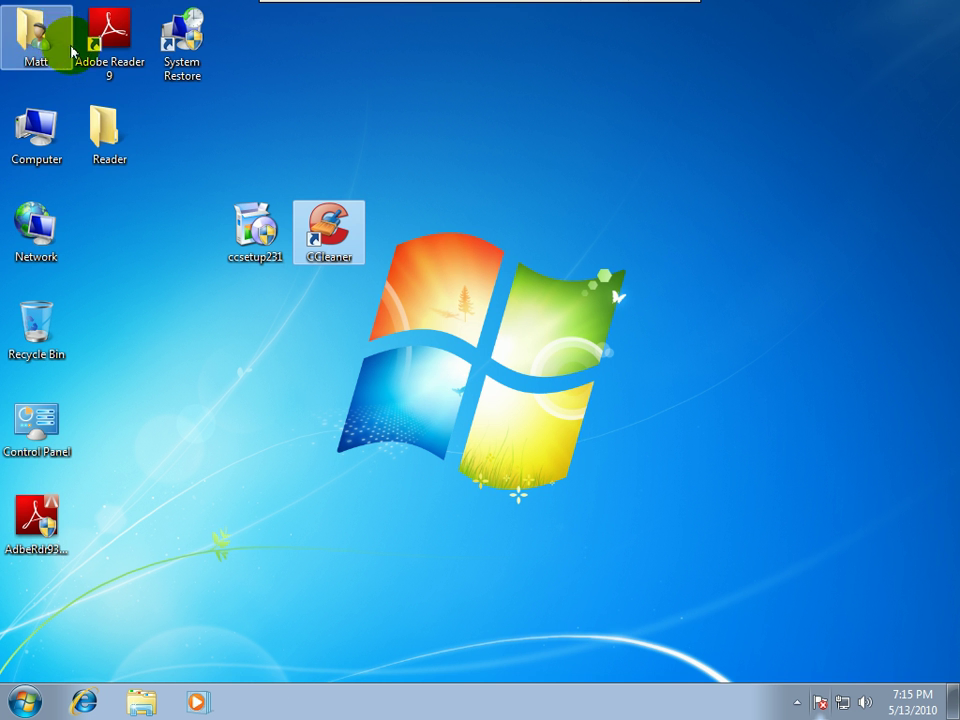
Open My Documents in the user folder and select the backup cc_20100513_191509.
{"action": "left_click", "coordinate": [40, 34]}
{"action": "double_click", "coordinate": [40, 34]}
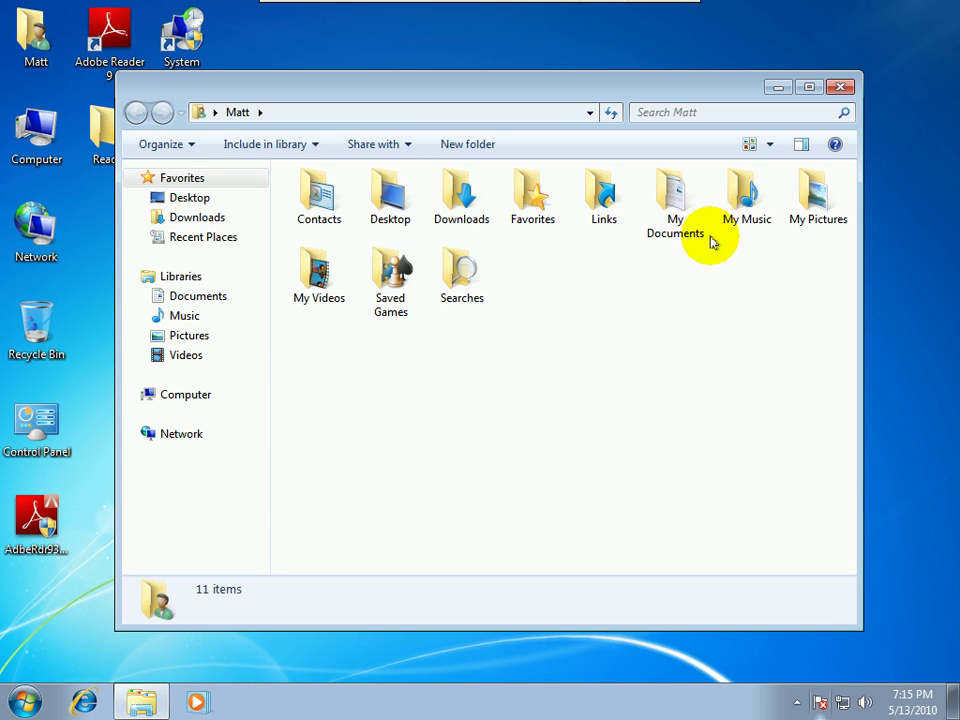
{"action": "double_click", "coordinate": [650, 190]}
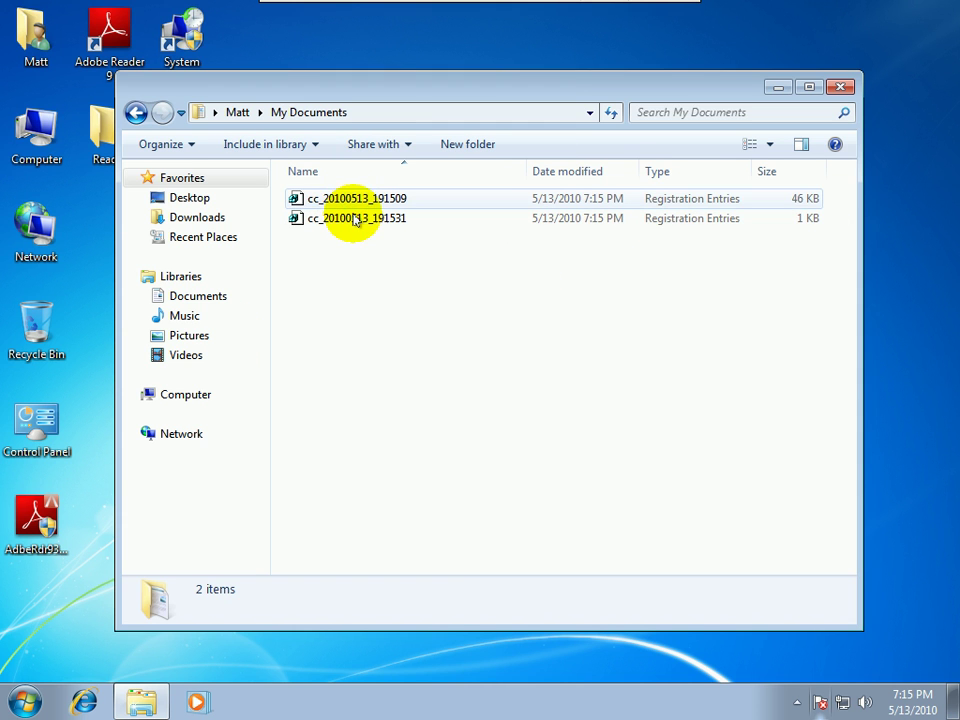
{"action": "left_click", "coordinate": [352, 198]}
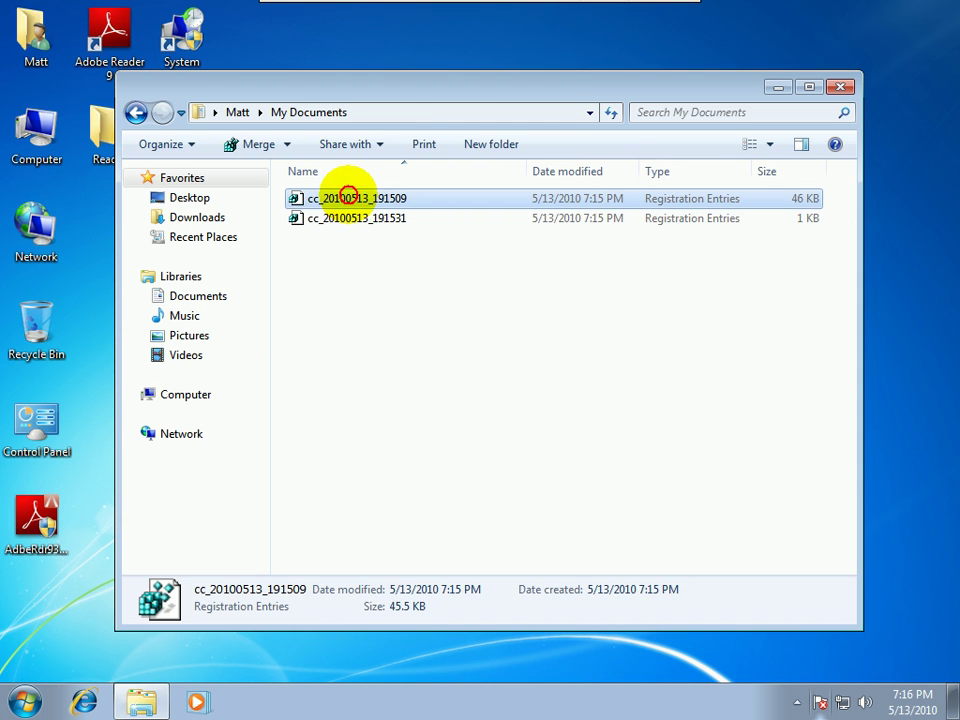
Open cc_20100513_191509 in Registry Editor and decline merging it into the registry.
{"action": "key", "text": "Return"}
{"action": "left_click", "coordinate": [555, 395]}
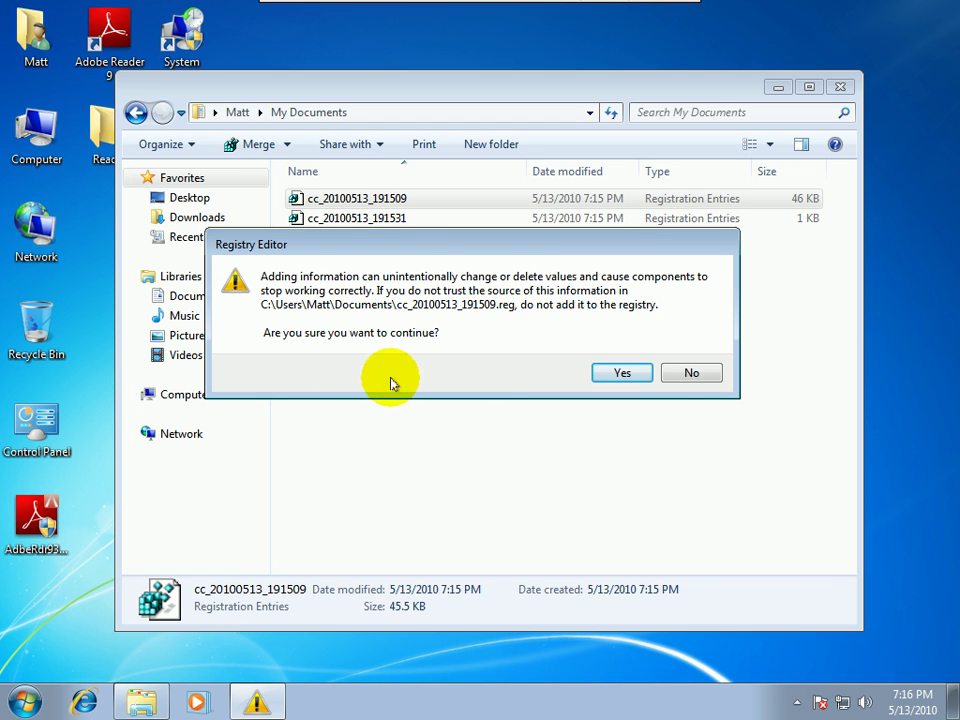
{"action": "left_click", "coordinate": [681, 371]}
{"action": "left_click", "coordinate": [721, 540]}
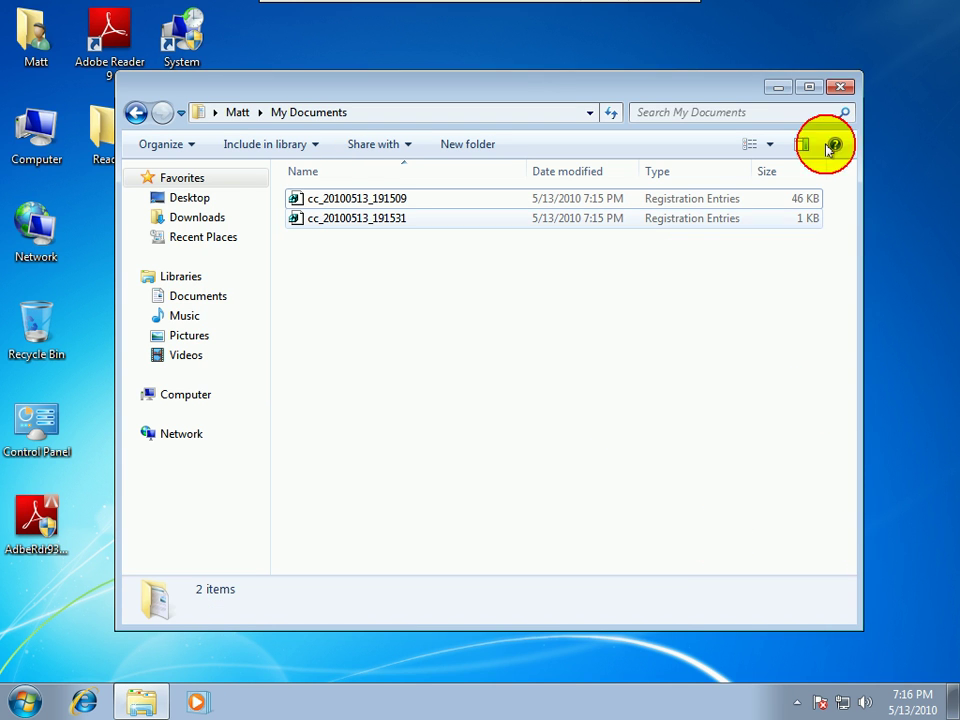
Reopen CCleaner as administrator on the Tools Uninstall list showing Adobe Reader 9.3.
{"action": "left_click", "coordinate": [840, 87]}
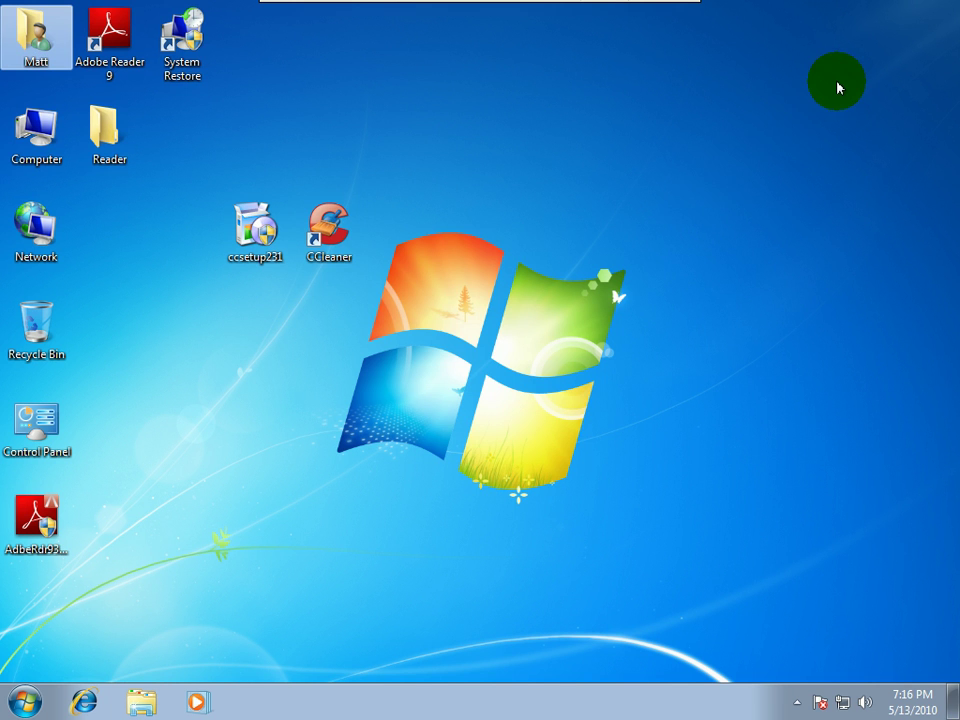
{"action": "double_click", "coordinate": [322, 244]}
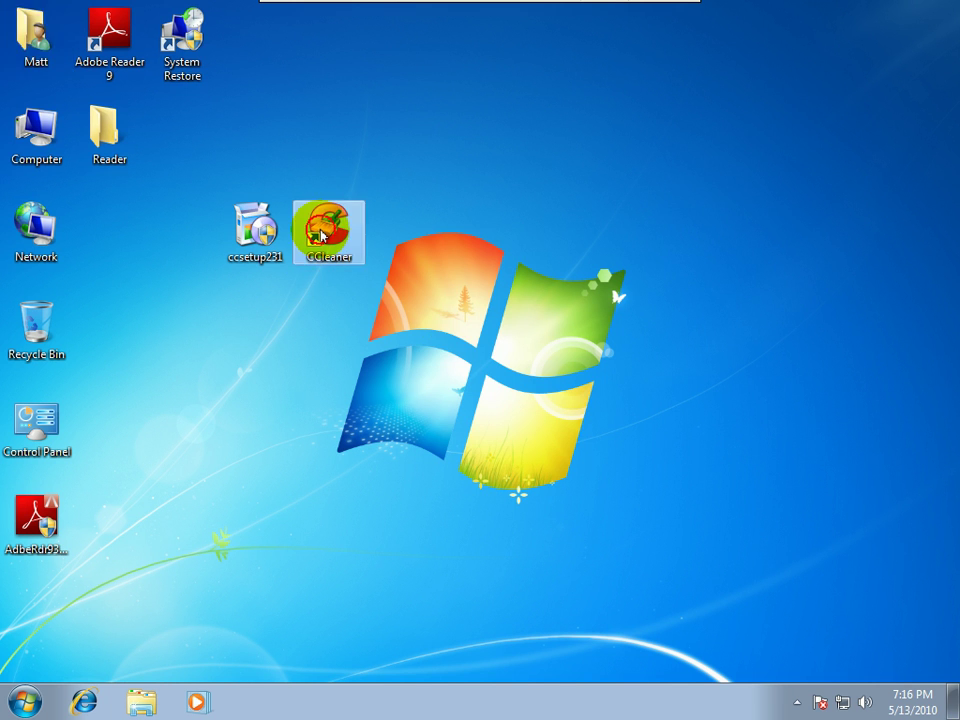
{"action": "left_click", "coordinate": [552, 370]}
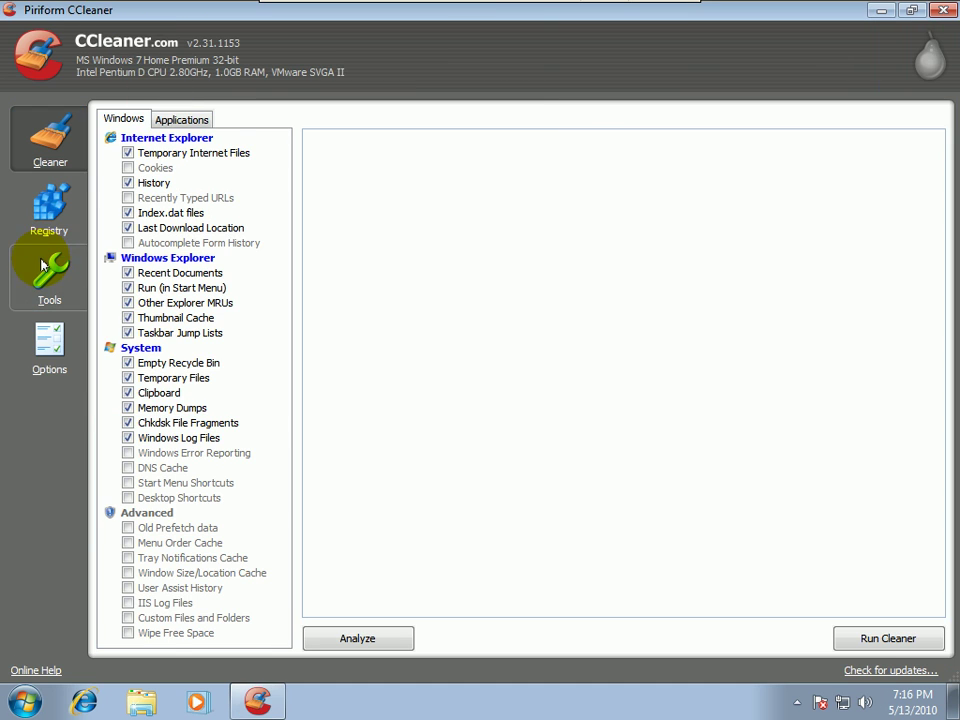
{"action": "left_click", "coordinate": [42, 265]}
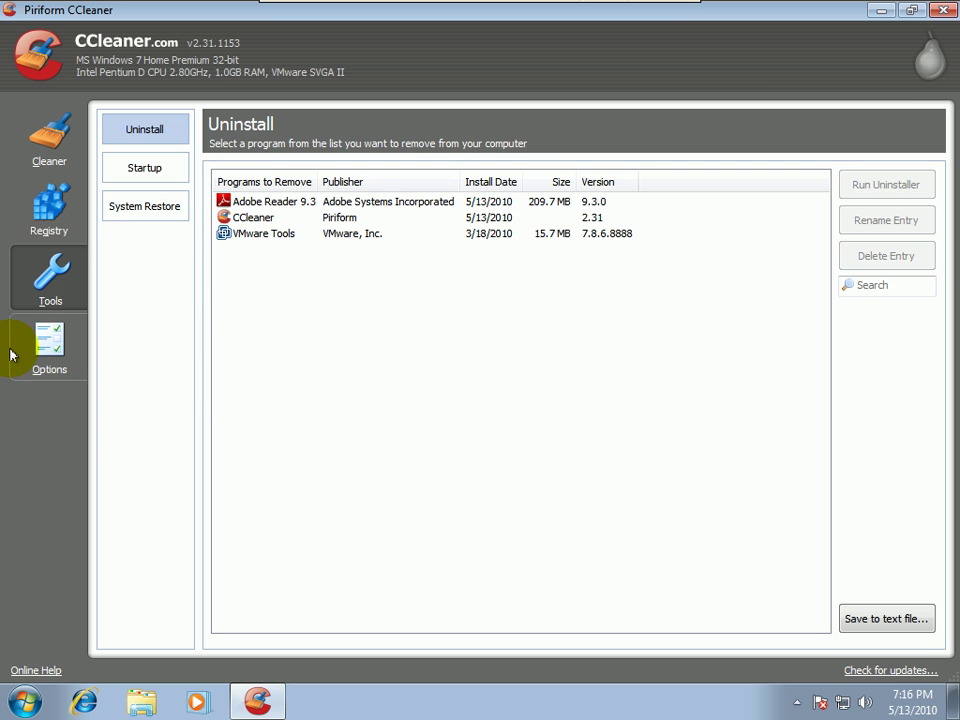
Run the uninstaller for Adobe Reader 9.3, dismiss its error, and show the Startup entries list.
{"action": "left_click", "coordinate": [139, 131]}
{"action": "left_click", "coordinate": [392, 205]}
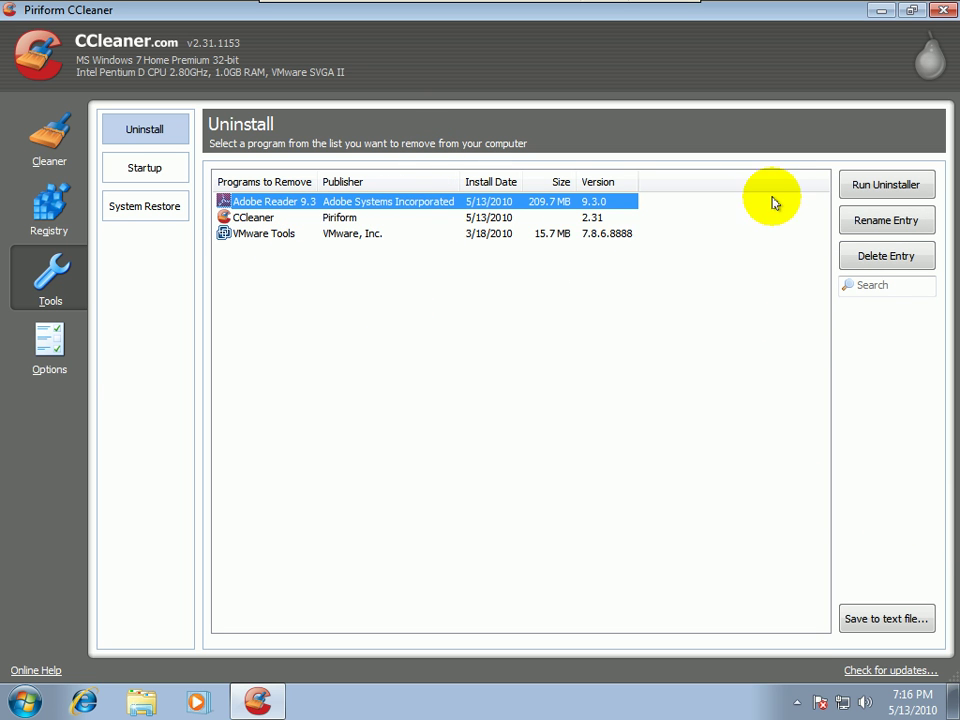
{"action": "left_click", "coordinate": [868, 184]}
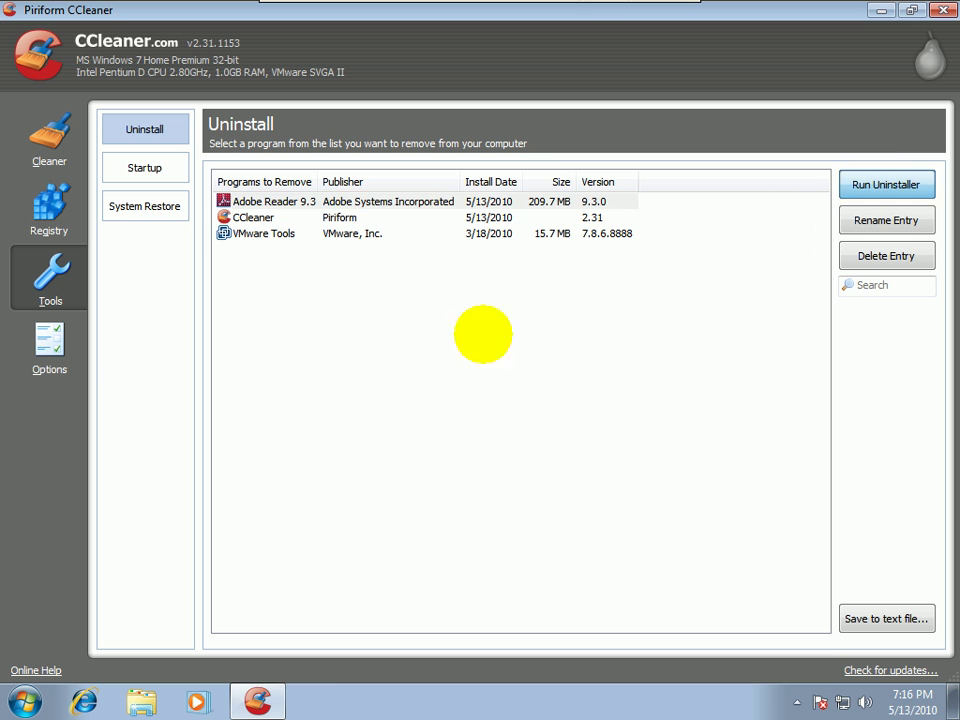
{"action": "left_click", "coordinate": [439, 386]}
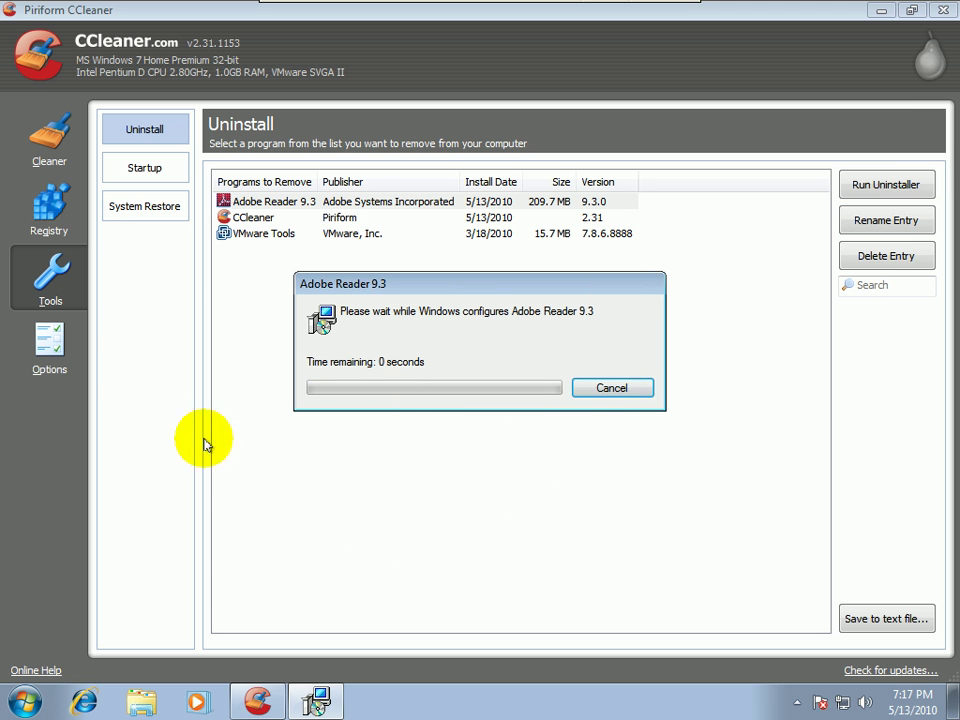
{"action": "left_click", "coordinate": [474, 388]}
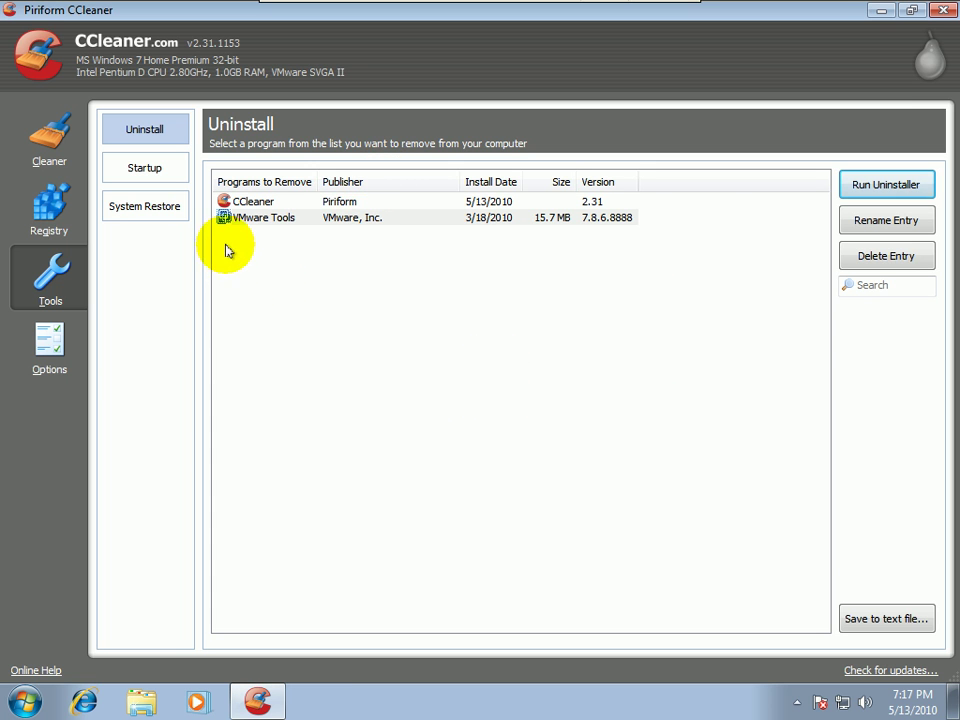
{"action": "left_click", "coordinate": [141, 178]}
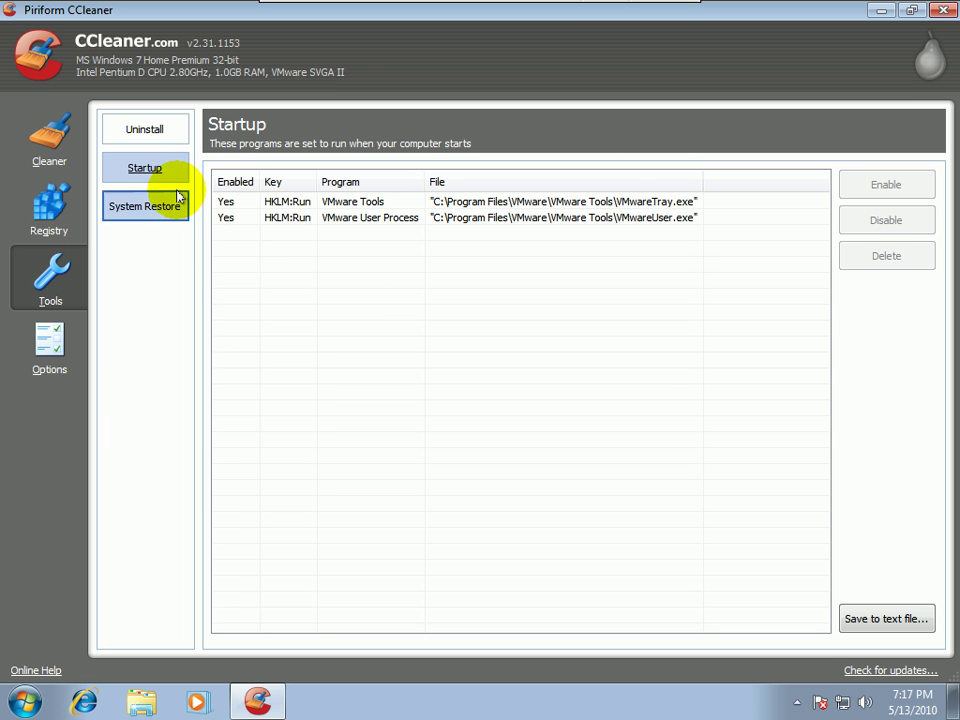
Disable the VMware Tools and VMware User Process startup entries, then list the System Restore points.
{"action": "left_click", "coordinate": [435, 203]}
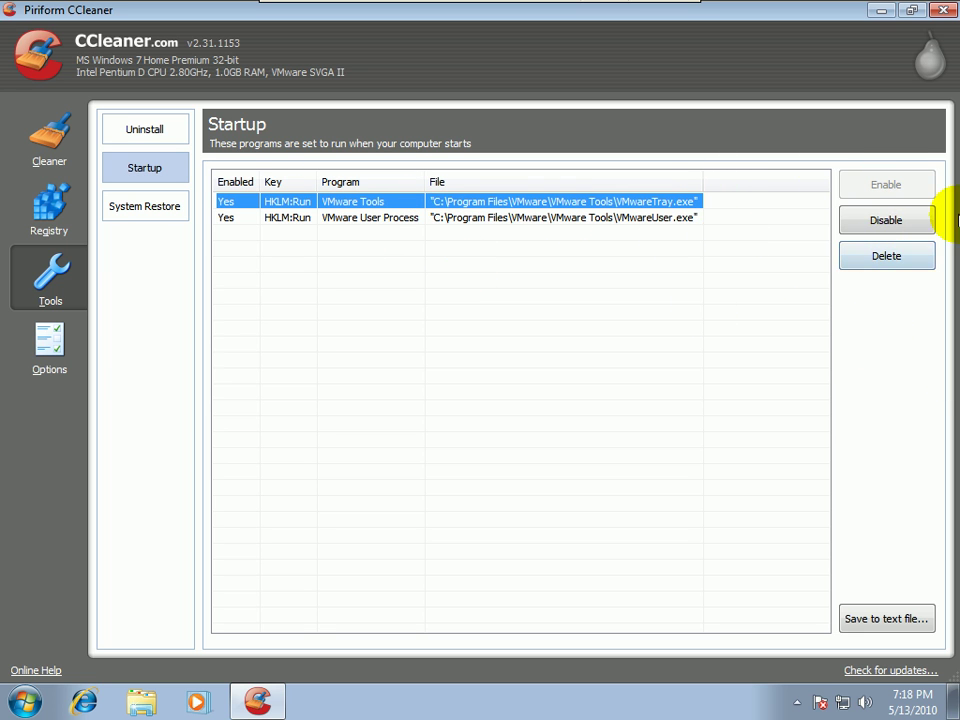
{"action": "left_click", "coordinate": [886, 222]}
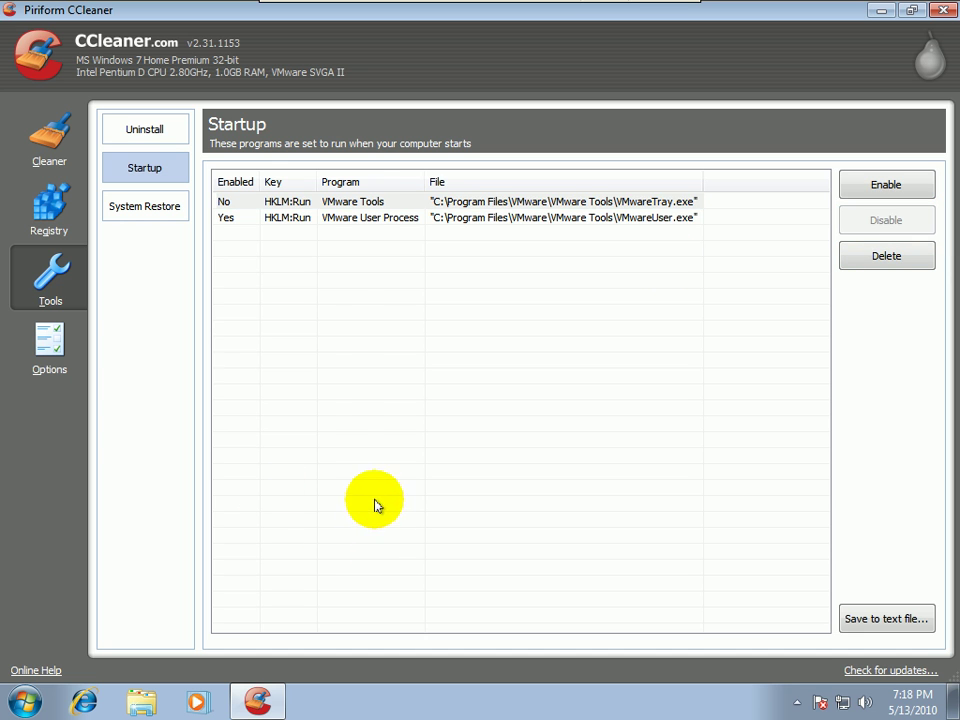
{"action": "left_click", "coordinate": [266, 218]}
{"action": "left_click", "coordinate": [886, 220]}
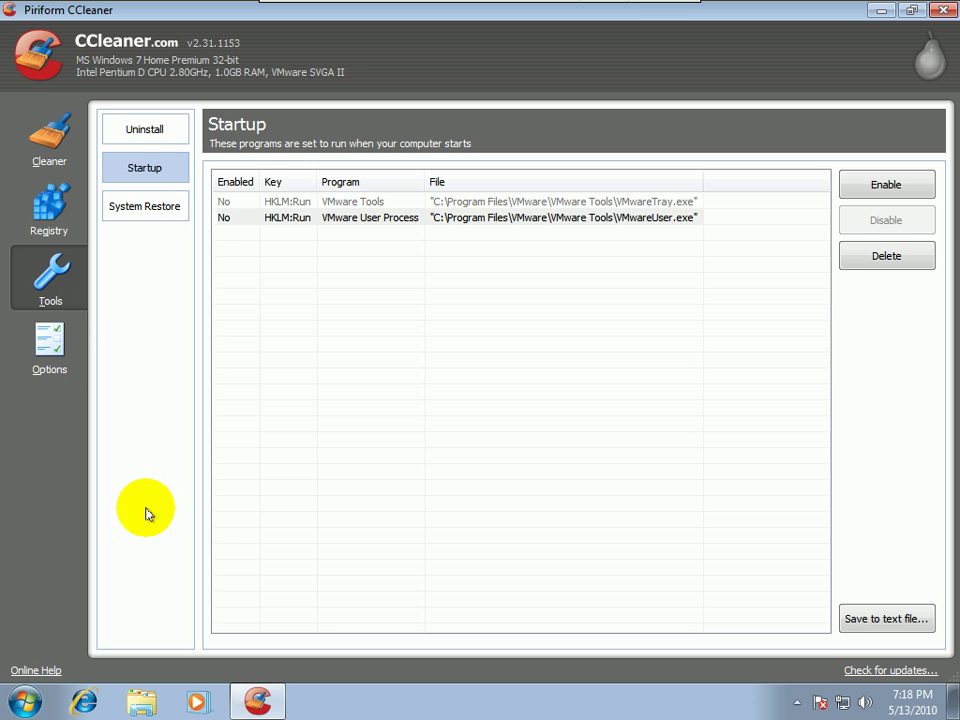
{"action": "left_click", "coordinate": [150, 208]}
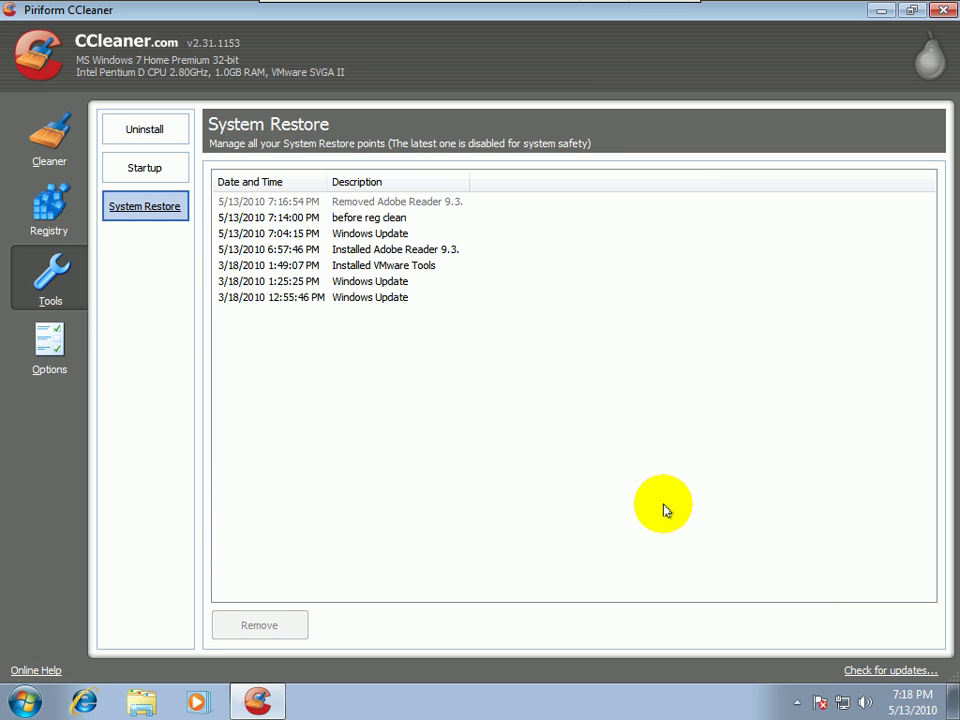
Select the 'before reg clean' restore point, then view the Options About page.
{"action": "left_click", "coordinate": [355, 217]}
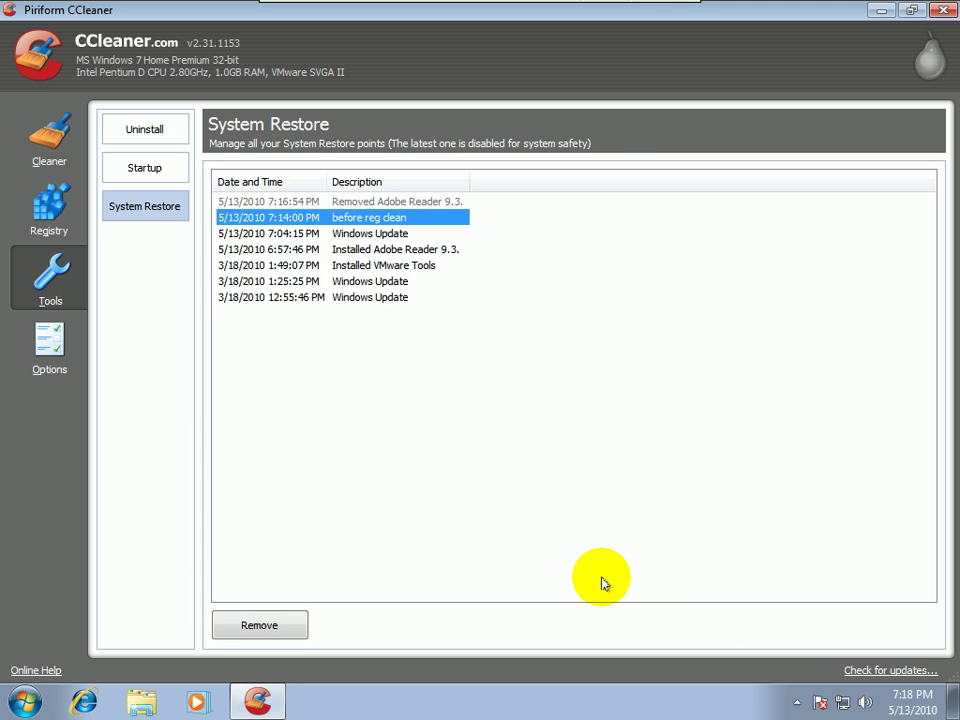
{"action": "left_click", "coordinate": [50, 345]}
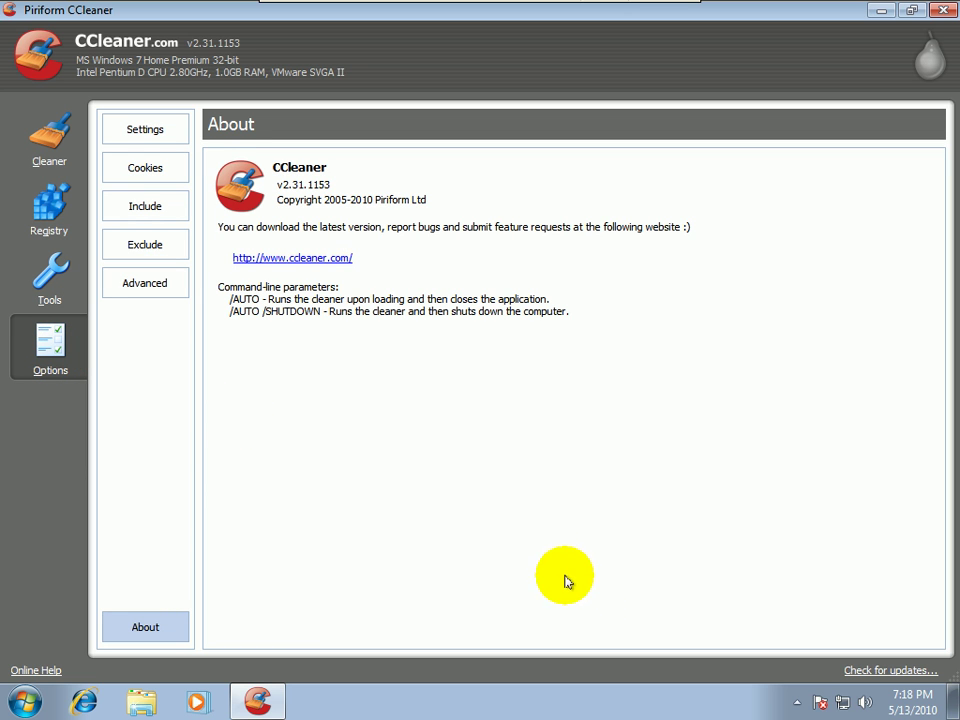
In Settings, try Secure file deletion with Simple Overwrite, then revert to Normal file deletion.
{"action": "left_click", "coordinate": [143, 133]}
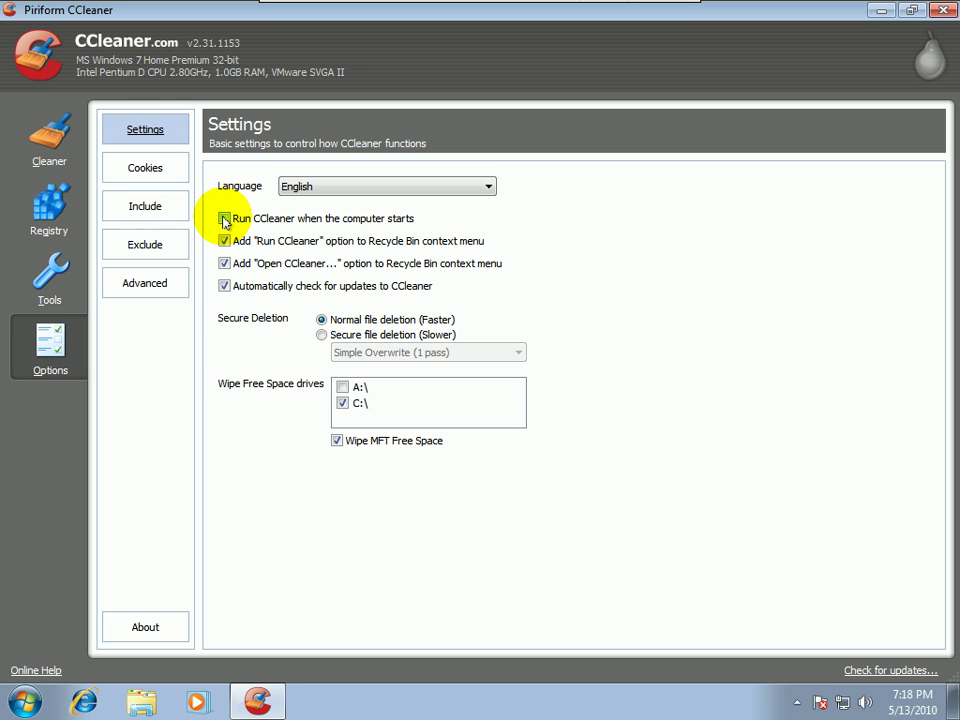
{"action": "left_click", "coordinate": [322, 335]}
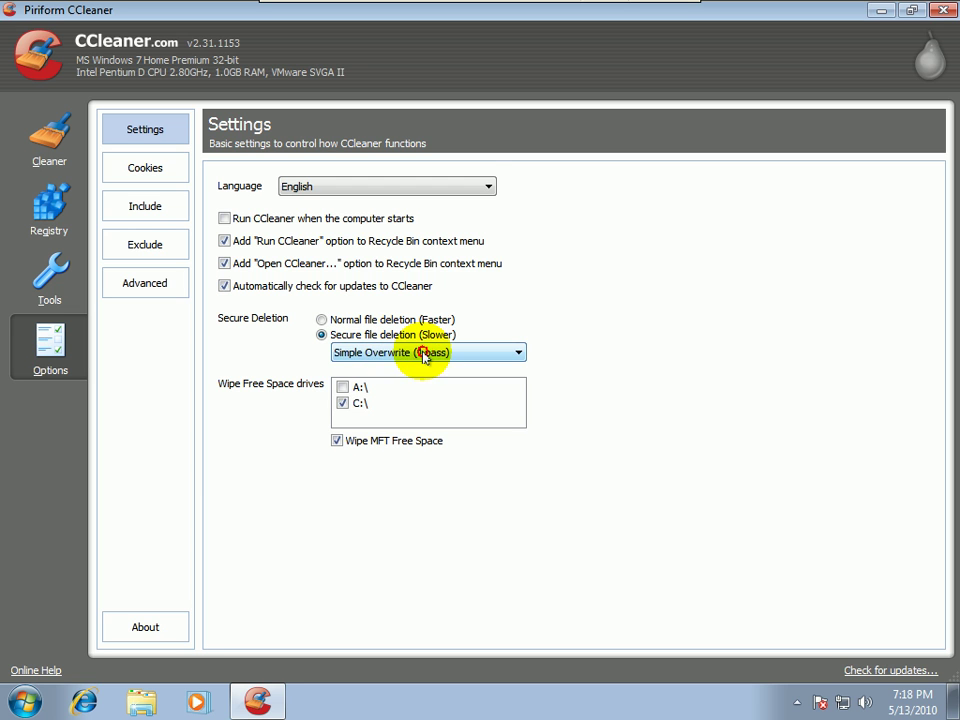
{"action": "left_click", "coordinate": [423, 356]}
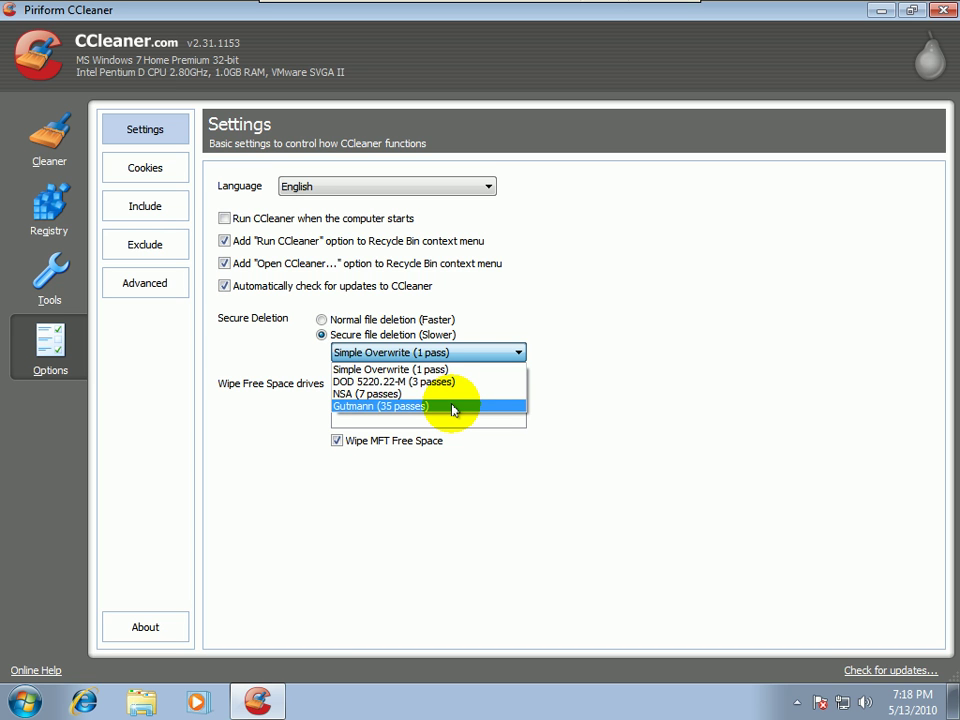
{"action": "left_click", "coordinate": [370, 320]}
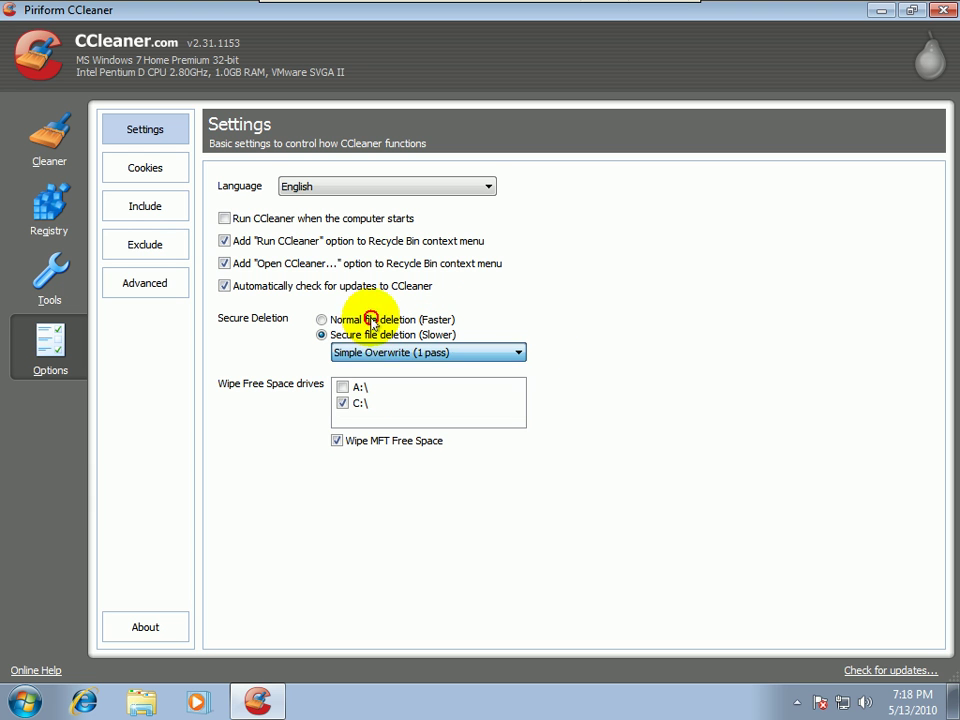
{"action": "left_click", "coordinate": [322, 321]}
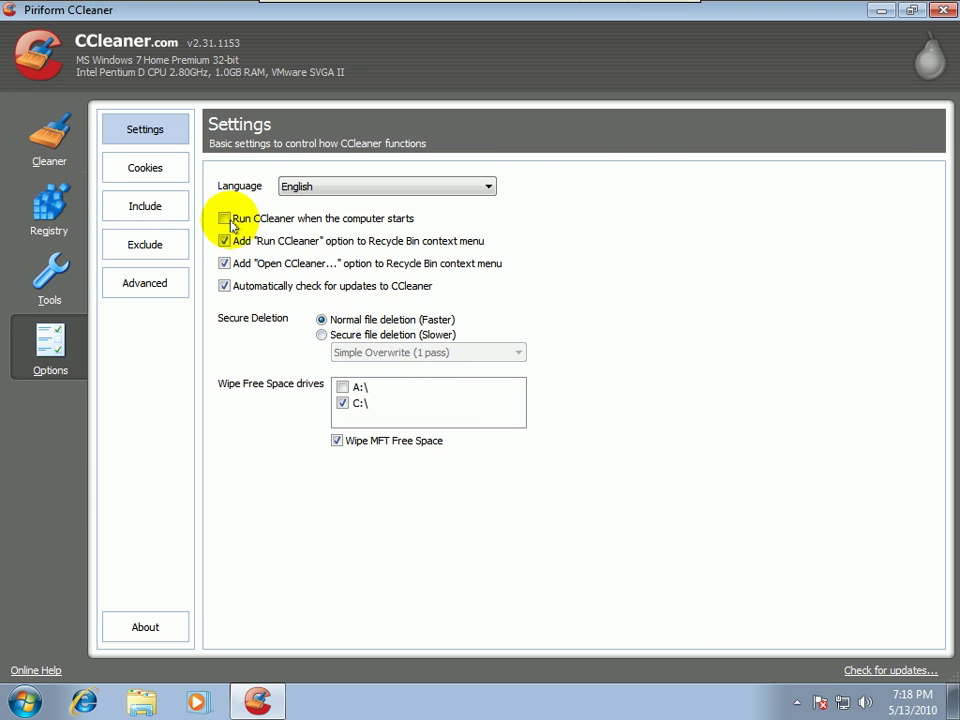
{"action": "left_click", "coordinate": [135, 170]}
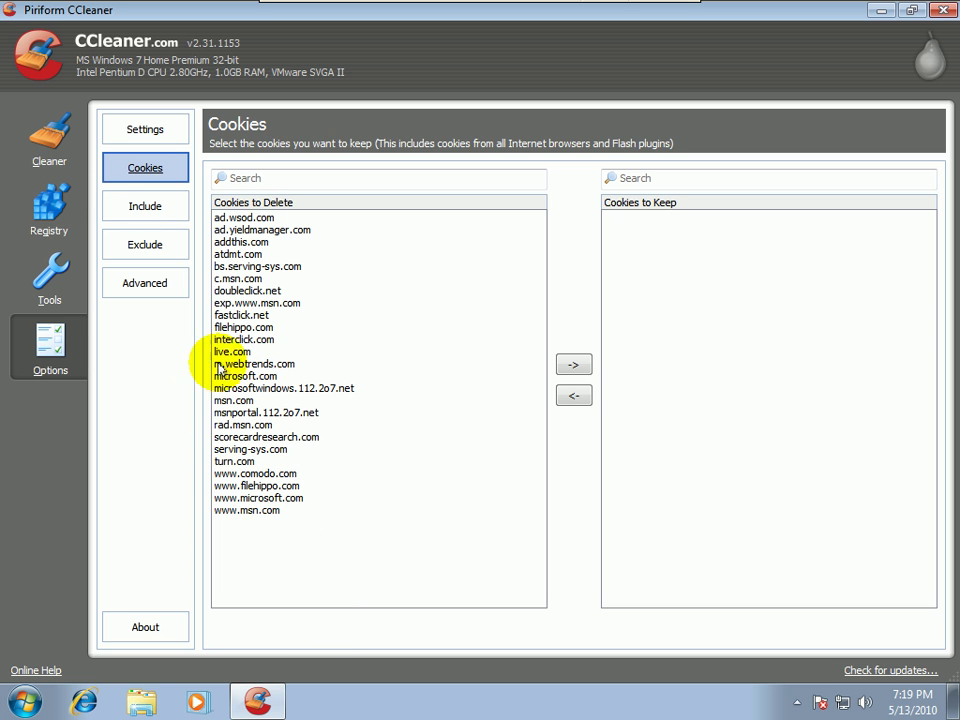
Move the filehippo.com cookie from Cookies to Delete into Cookies to Keep.
{"action": "left_click", "coordinate": [236, 328]}
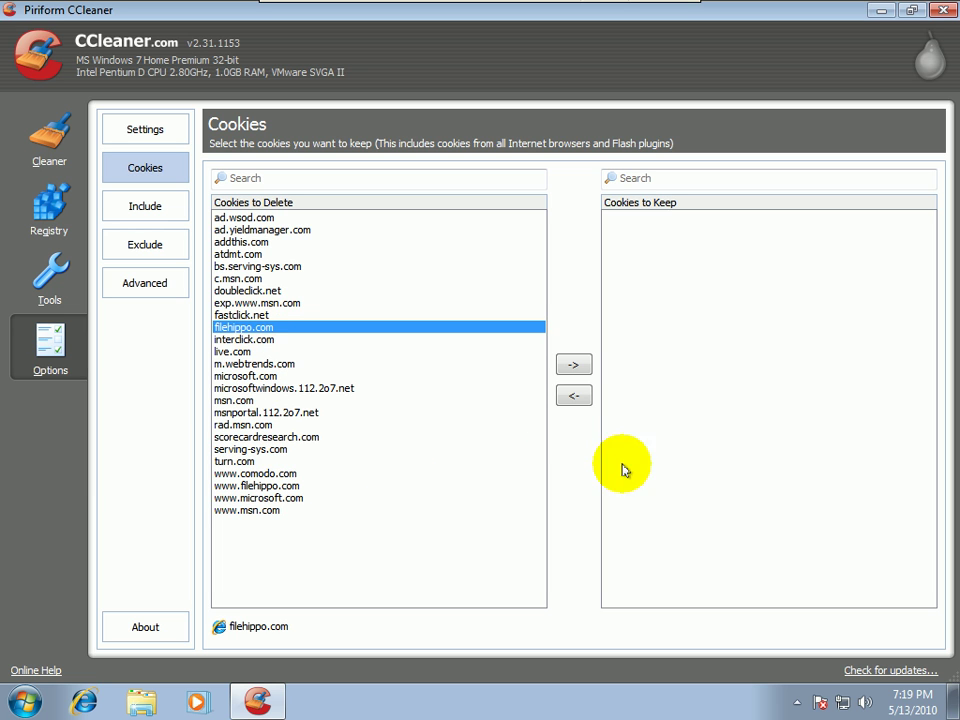
{"action": "left_click", "coordinate": [576, 366]}
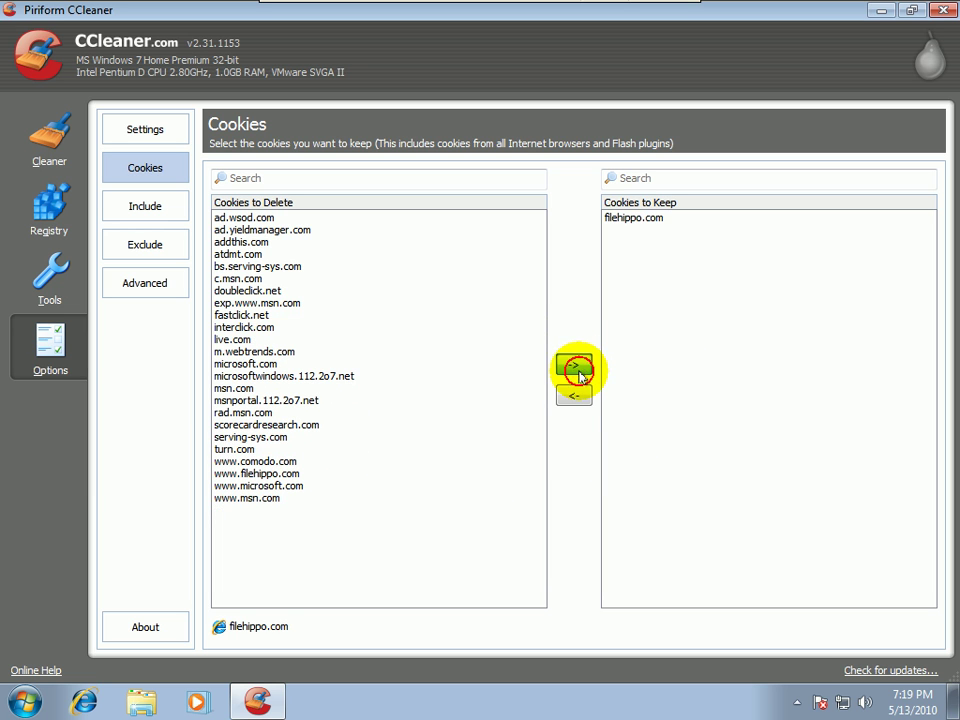
{"action": "left_click", "coordinate": [138, 206]}
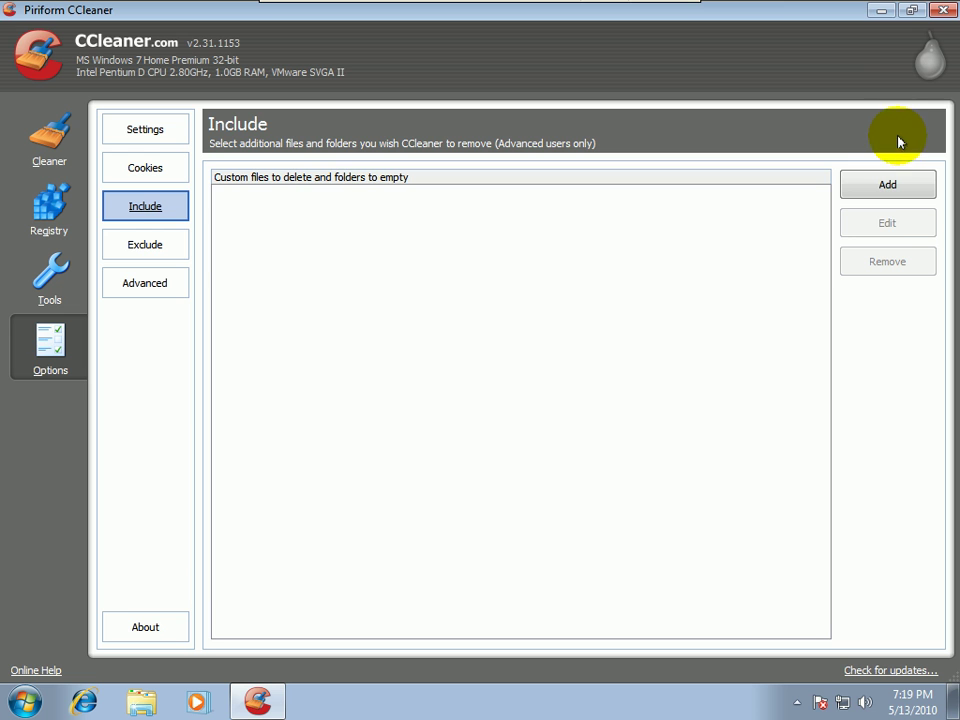
Add the user's Downloads folder (*.*) to the Include list, accepting the emptying warning.
{"action": "left_click", "coordinate": [864, 176]}
{"action": "left_click", "coordinate": [615, 248]}
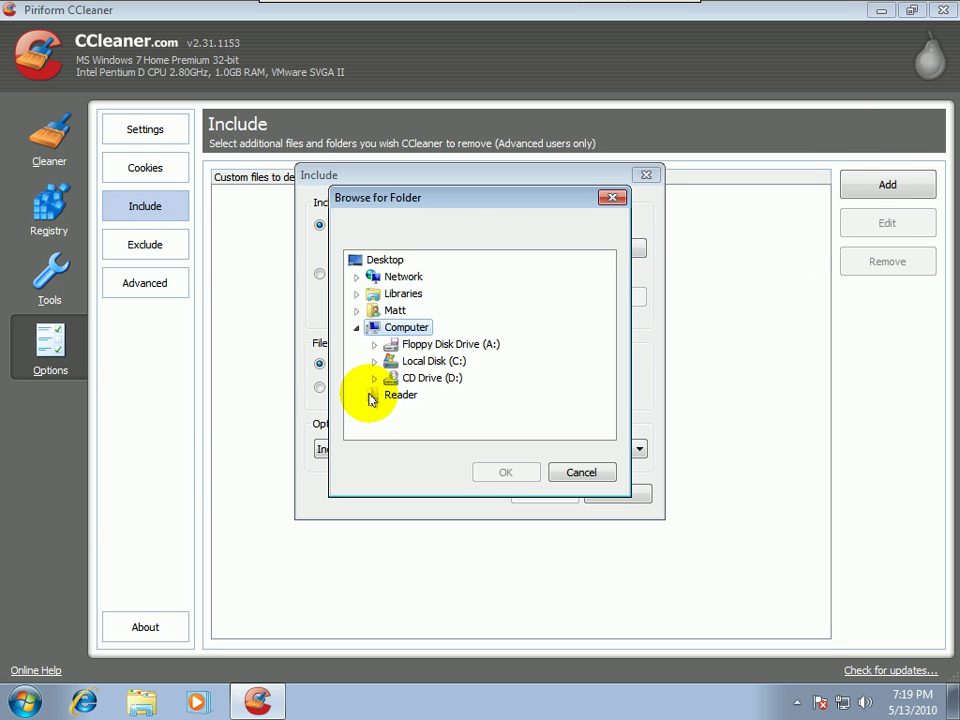
{"action": "left_click", "coordinate": [356, 310]}
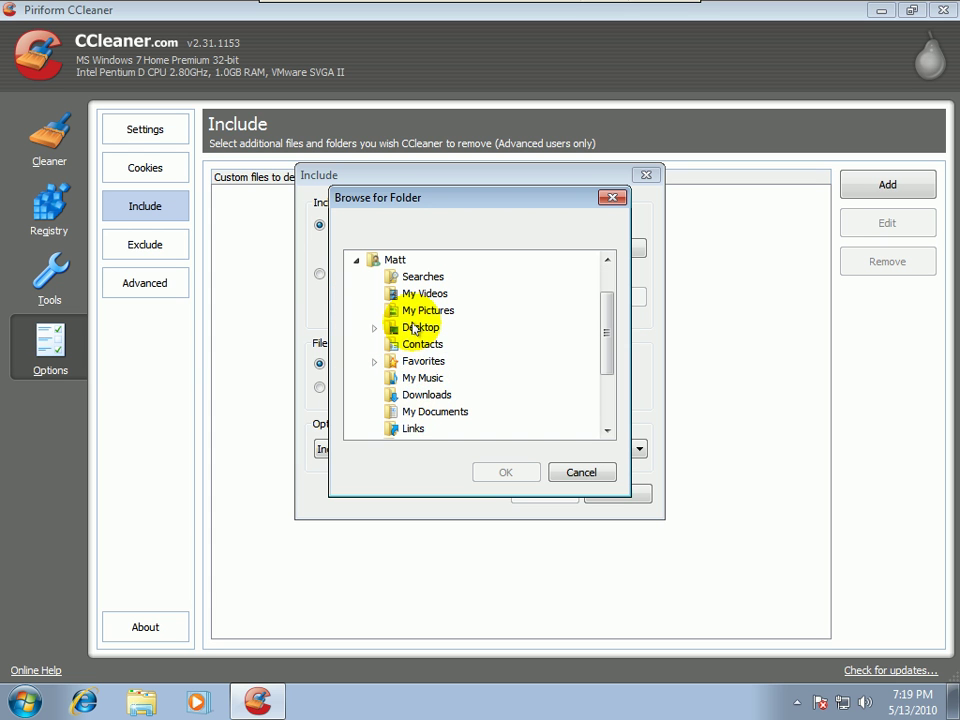
{"action": "left_click", "coordinate": [426, 395]}
{"action": "left_click", "coordinate": [503, 471]}
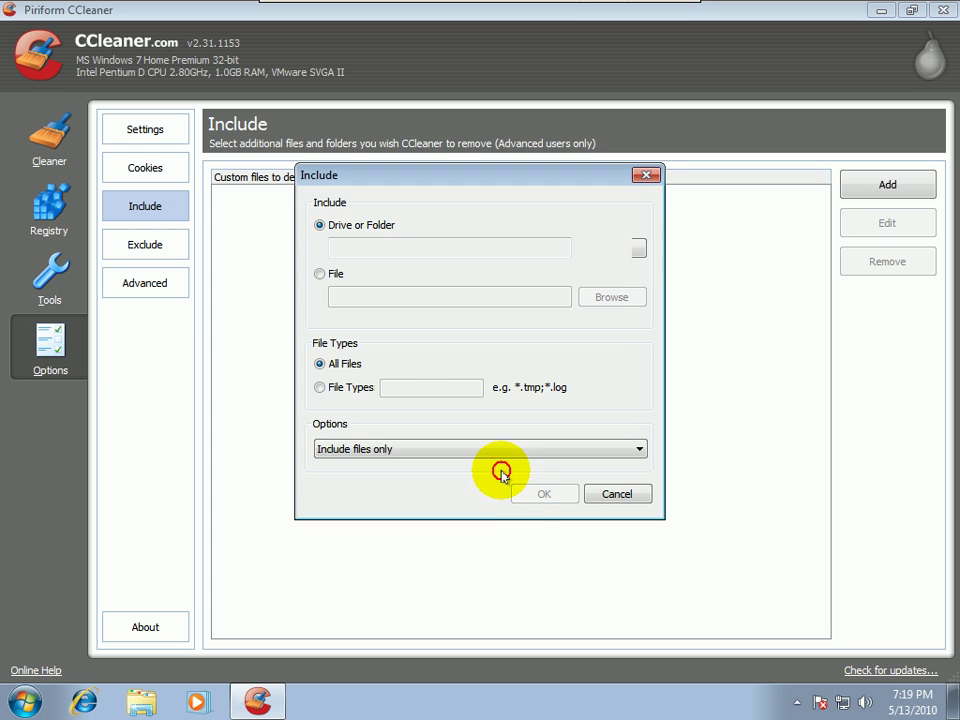
{"action": "left_click", "coordinate": [541, 493]}
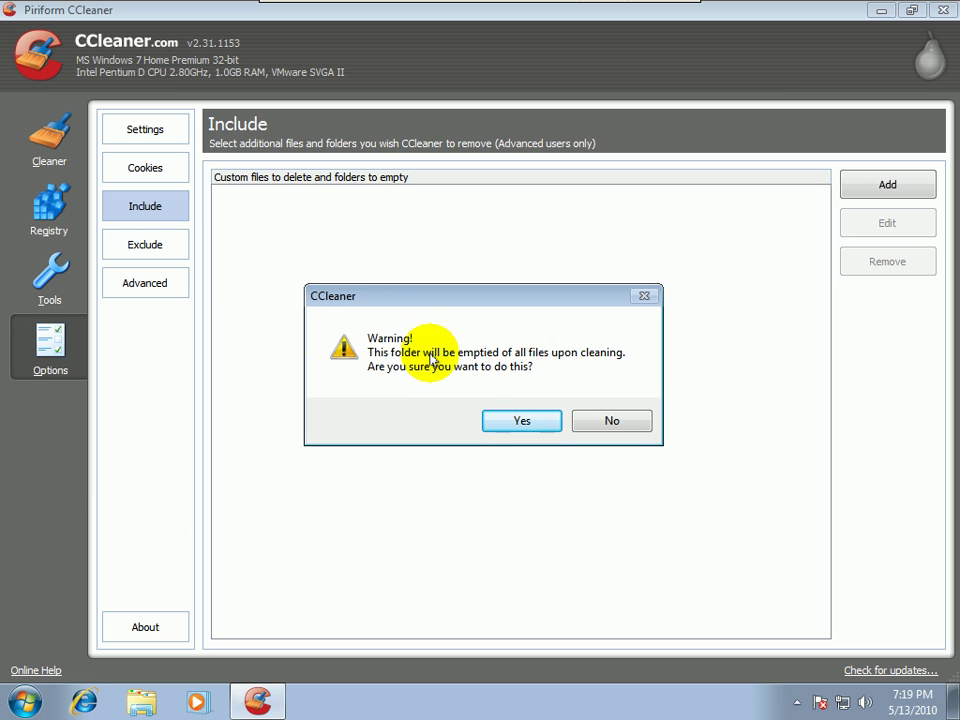
{"action": "left_click", "coordinate": [522, 421]}
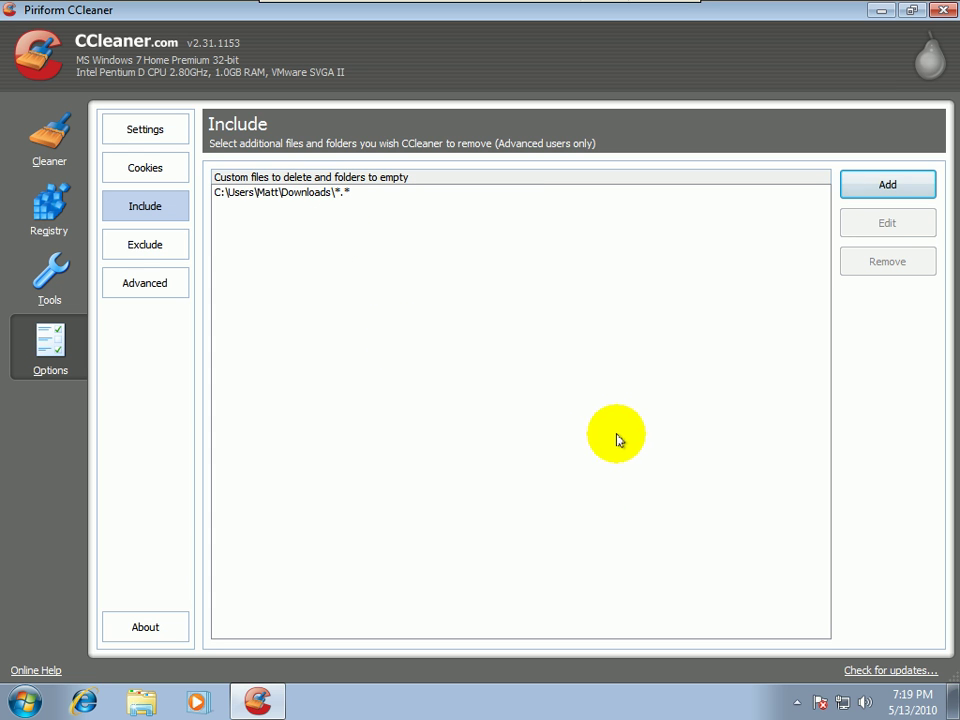
Look over the Advanced and Exclude option pages, then return to the Cleaner checklist.
{"action": "left_click", "coordinate": [142, 284]}
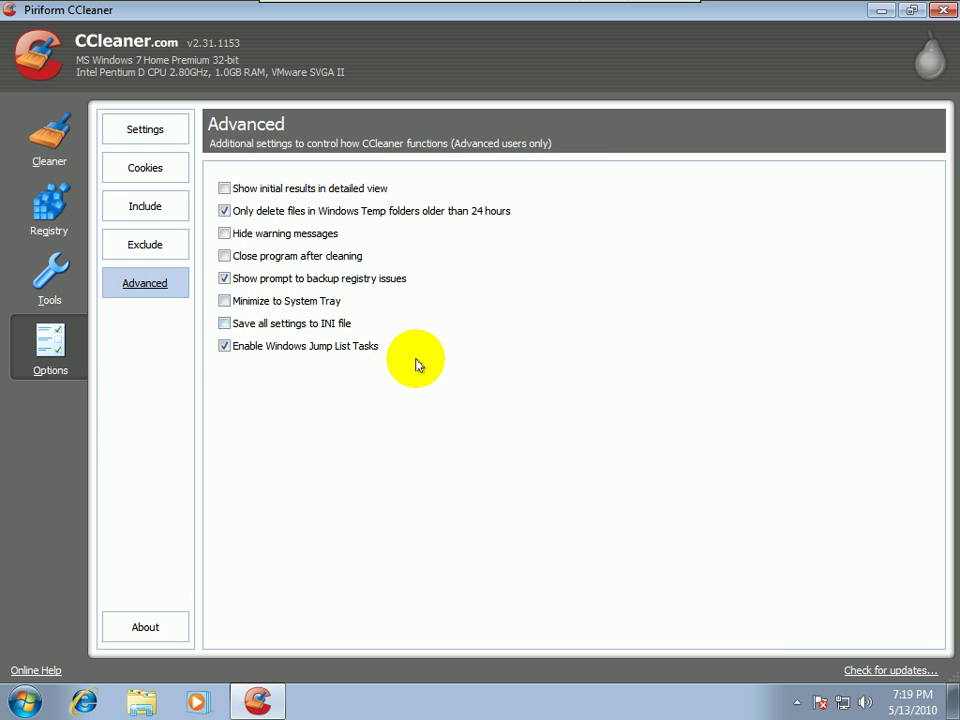
{"action": "left_click", "coordinate": [124, 243]}
{"action": "left_click", "coordinate": [126, 284]}
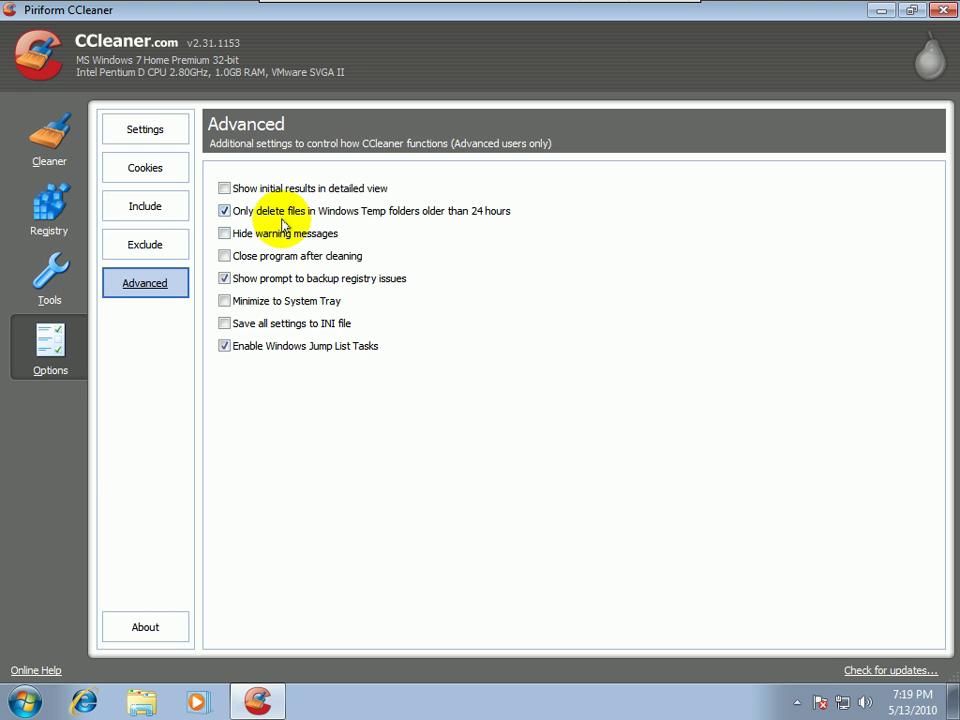
{"action": "left_click", "coordinate": [45, 145]}
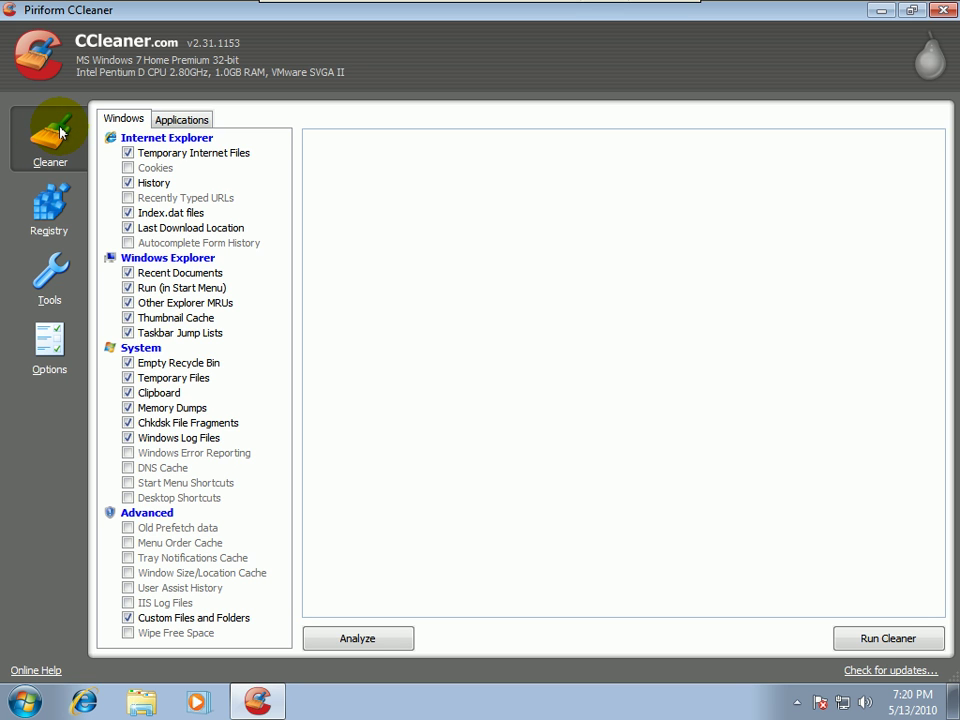
Close CCleaner and restore the Windows 7 VM from full screen into its VMware window.
{"action": "left_click", "coordinate": [943, 10]}
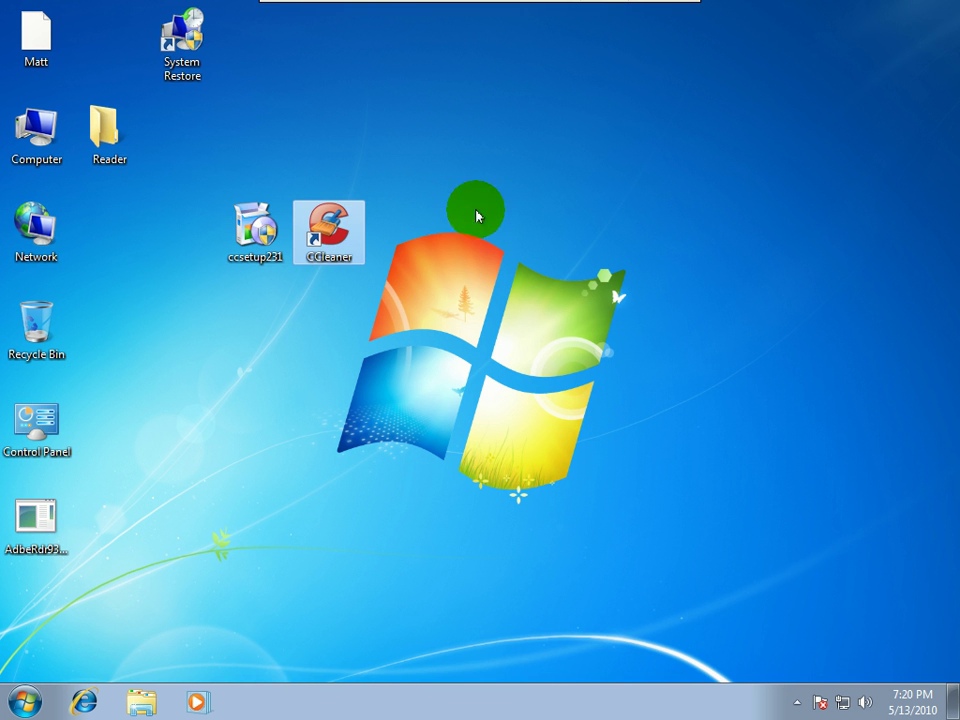
{"action": "left_click", "coordinate": [535, 228]}
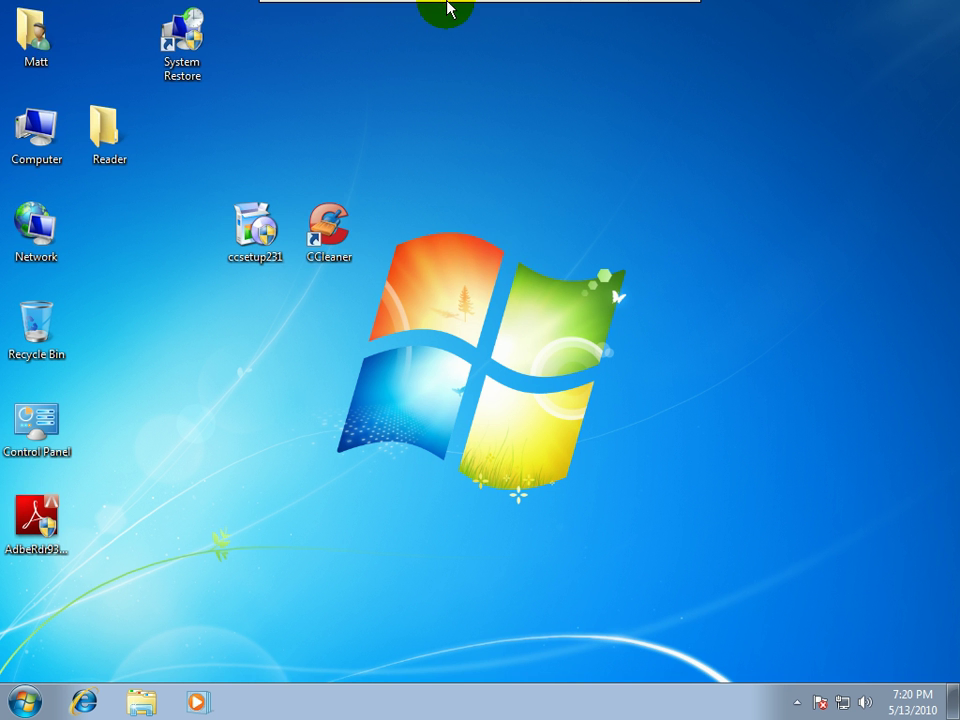
{"action": "mouse_move", "coordinate": [461, 10]}
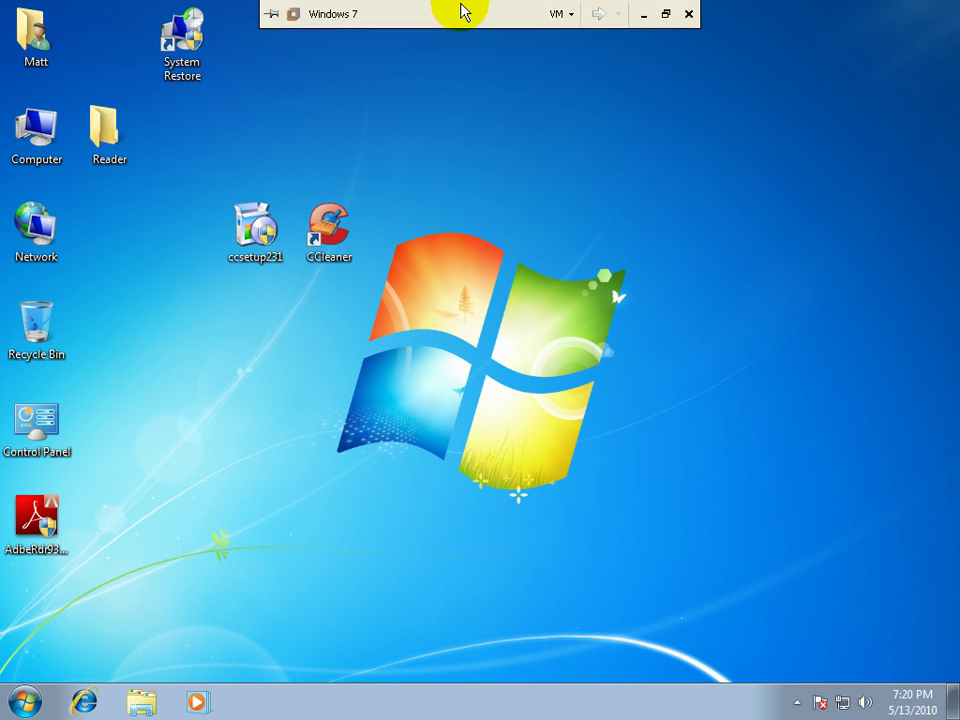
{"action": "left_click", "coordinate": [666, 14]}
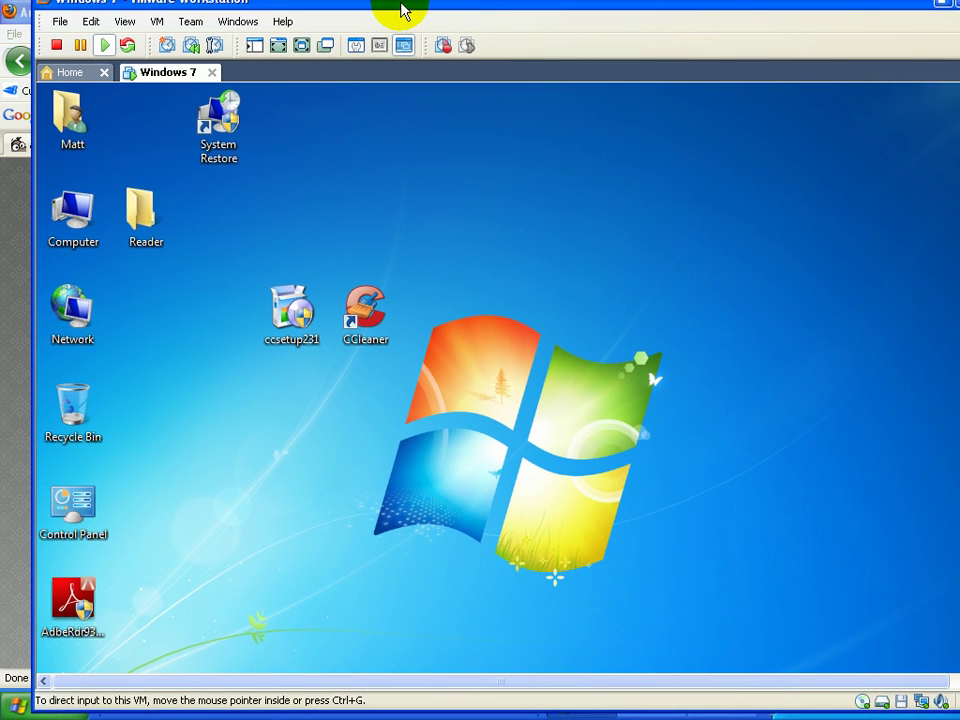